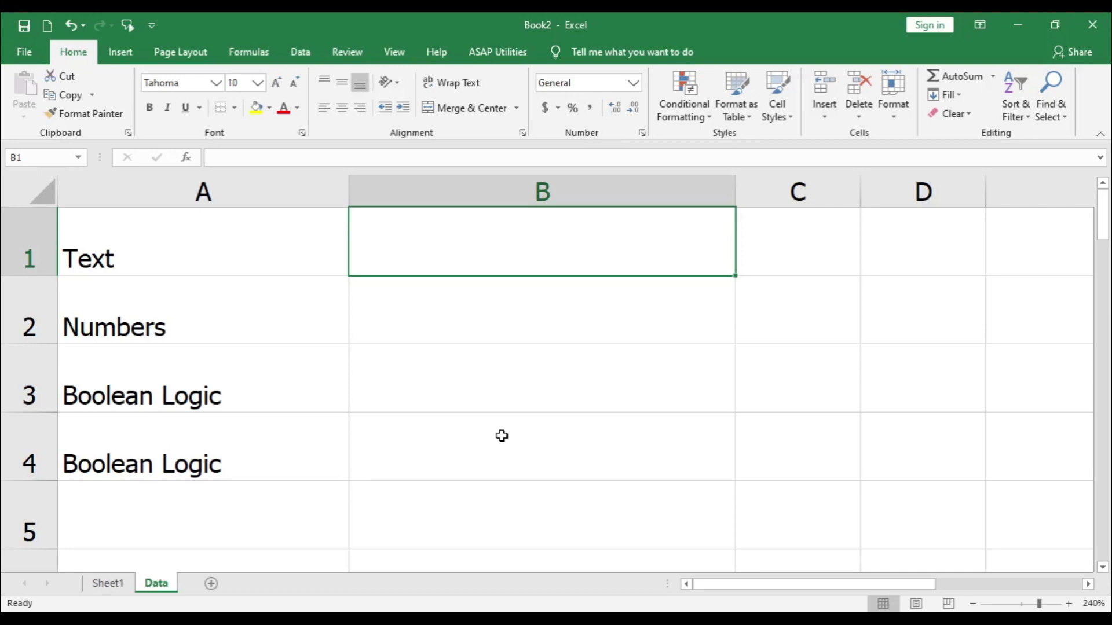
Step: Enter the word Text in cell B1 and the number 5496 in cell B2
type("Text")
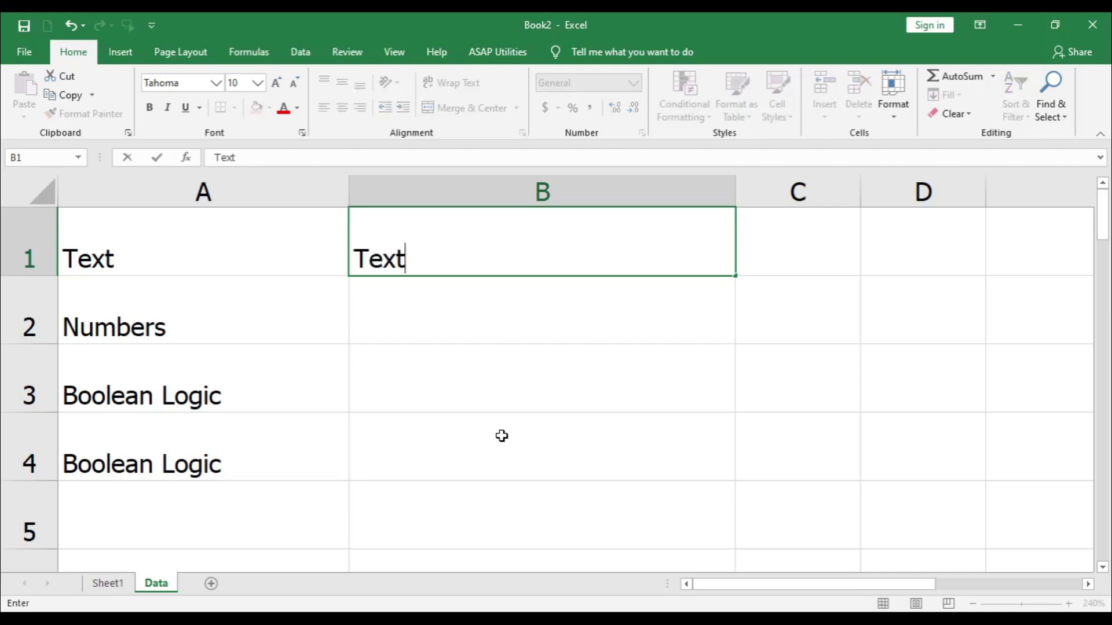
key("Return")
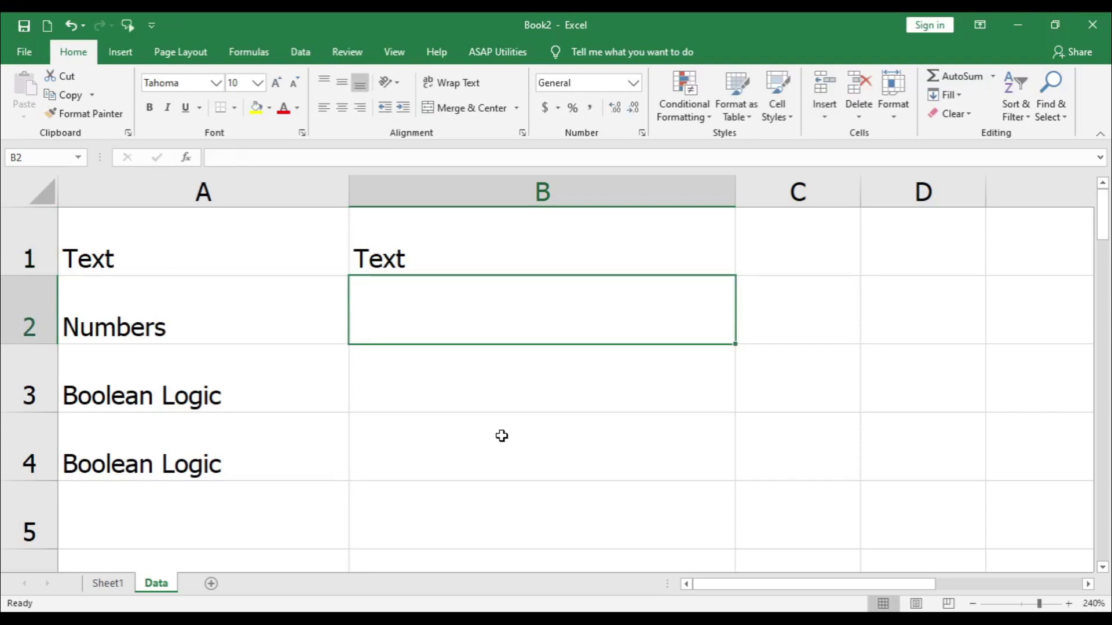
type("5496")
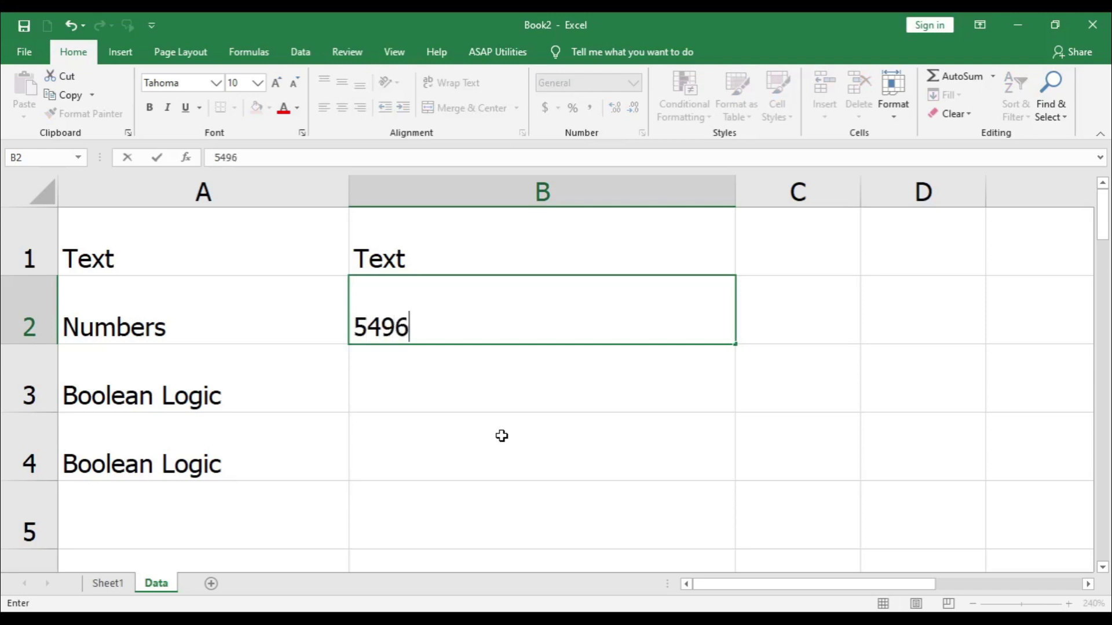
key("Return")
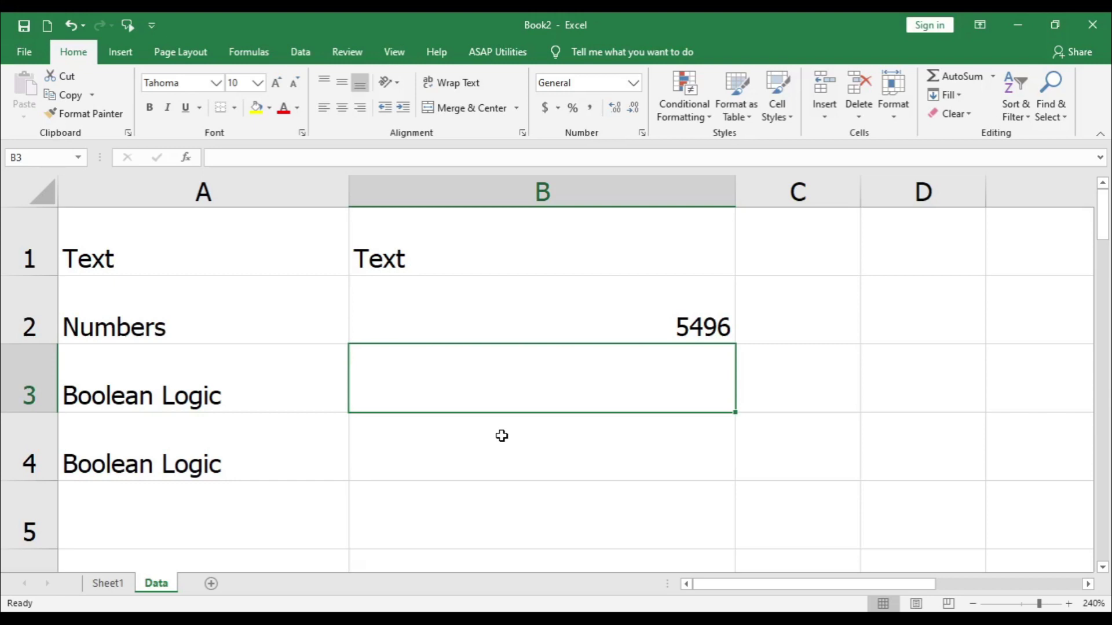
Step: Enter the Boolean values True in cell B3 and False in cell B4
type("True")
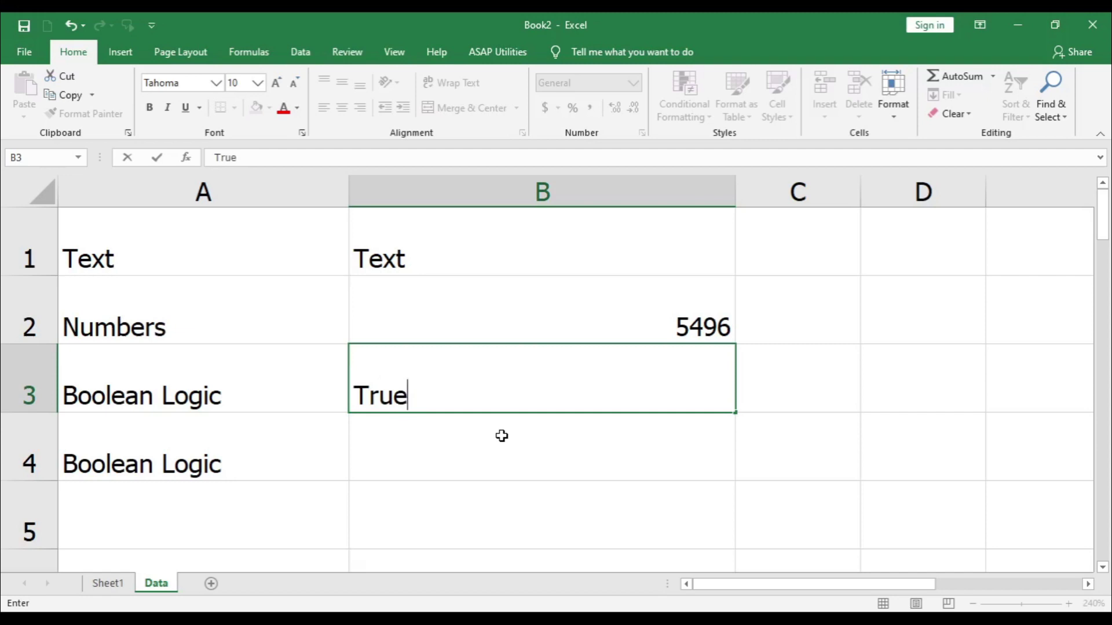
key("Return")
type("False")
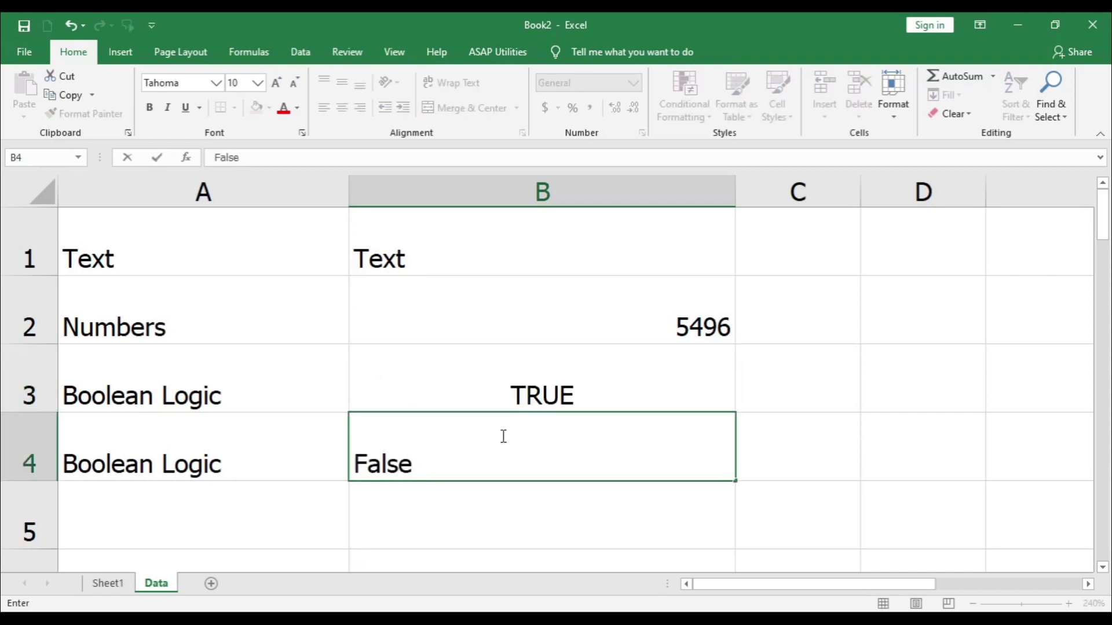
key("Return")
left_click(501, 435)
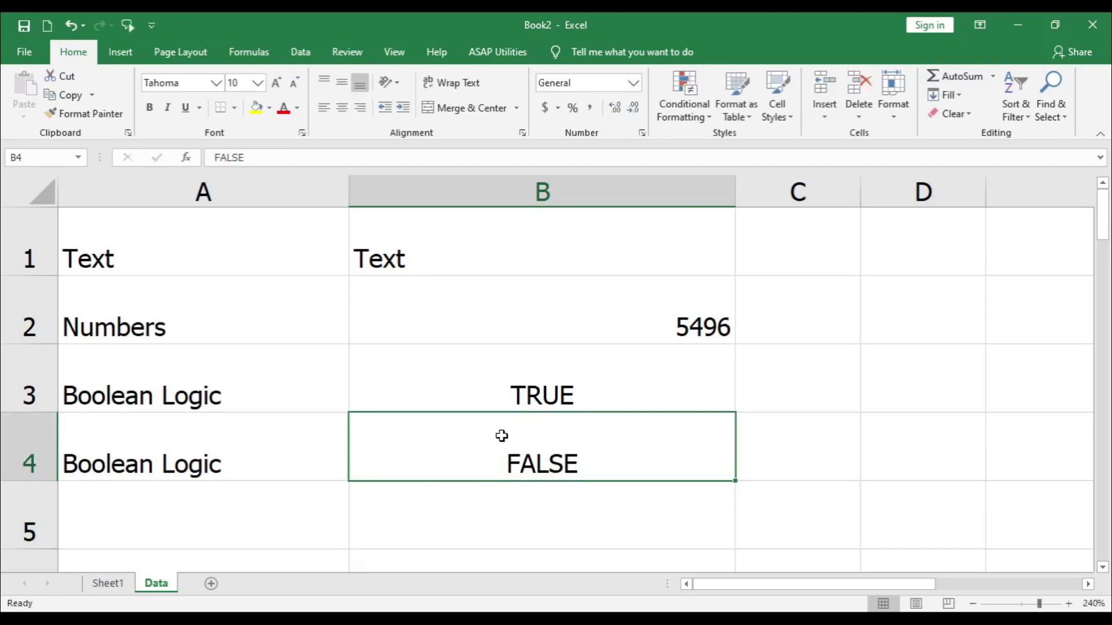
Step: Enter the alphanumeric values 12b3r in cell B6 and abc23 in cell B7
key("Down")
key("Down")
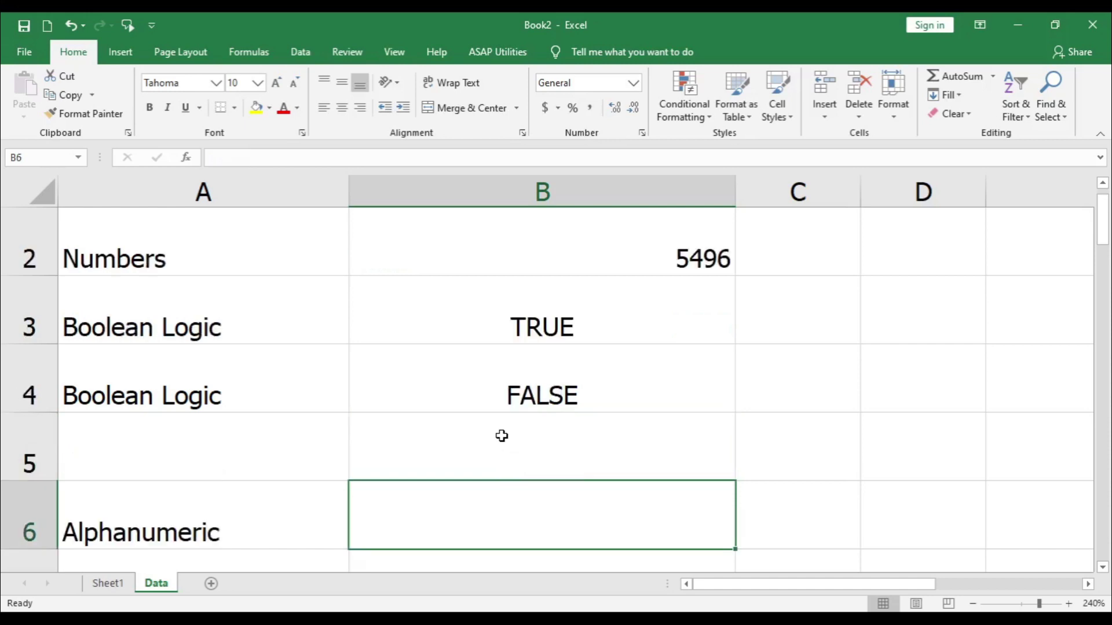
type("12b")
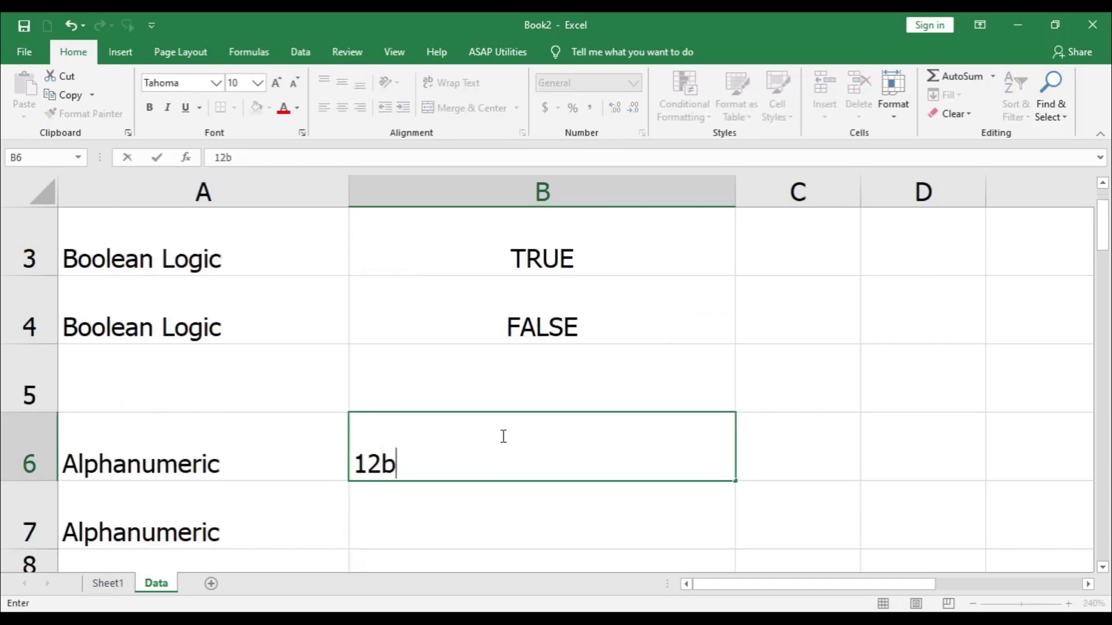
type("3r")
key("Return")
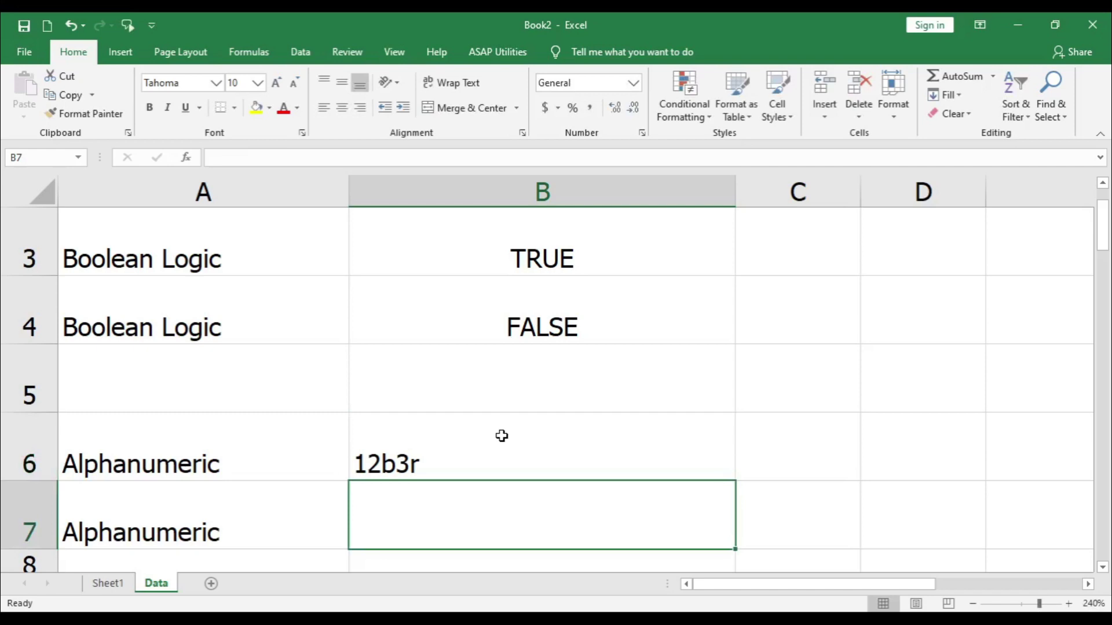
type("abc23")
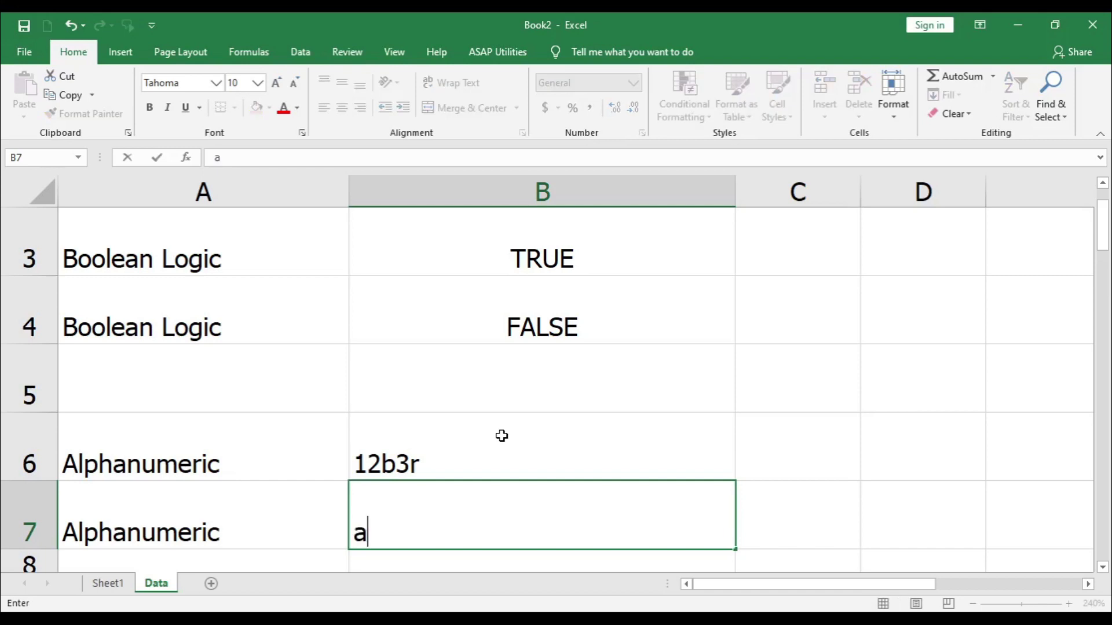
key("ctrl+Return")
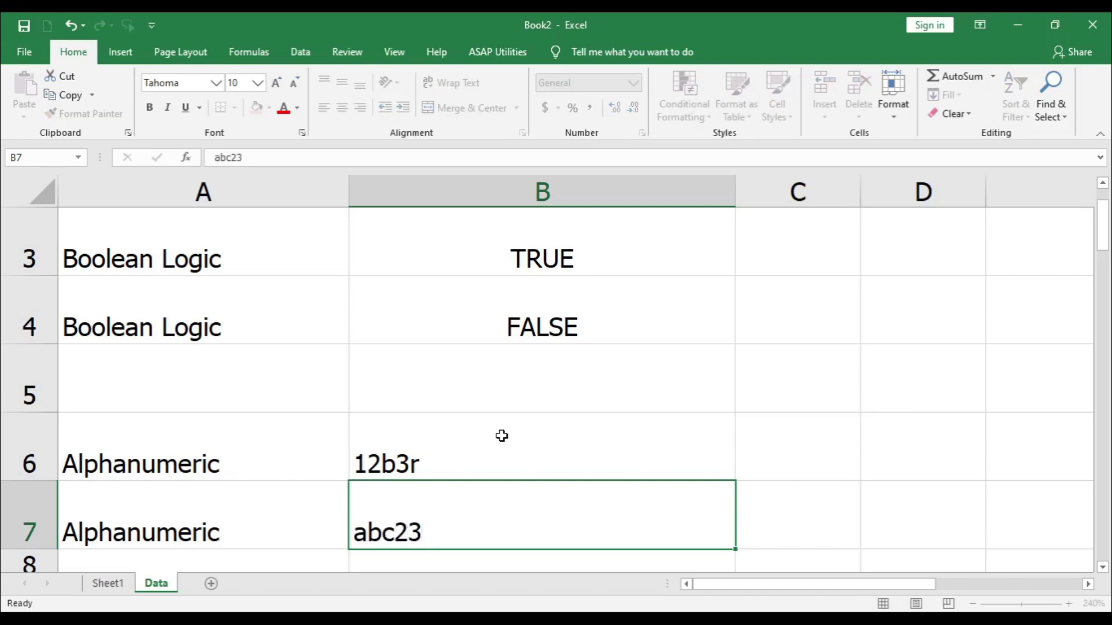
Step: Examine the default alignment of the number, Boolean and alphanumeric entries in column B
scroll(501, 436, "down", 1)
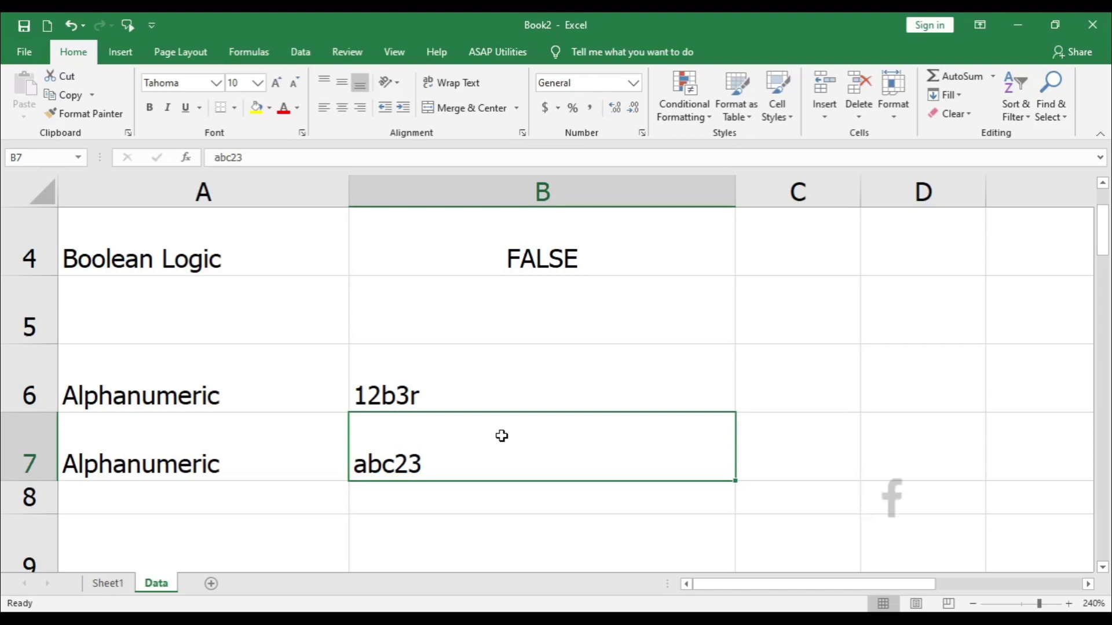
key("Up")
key("Down")
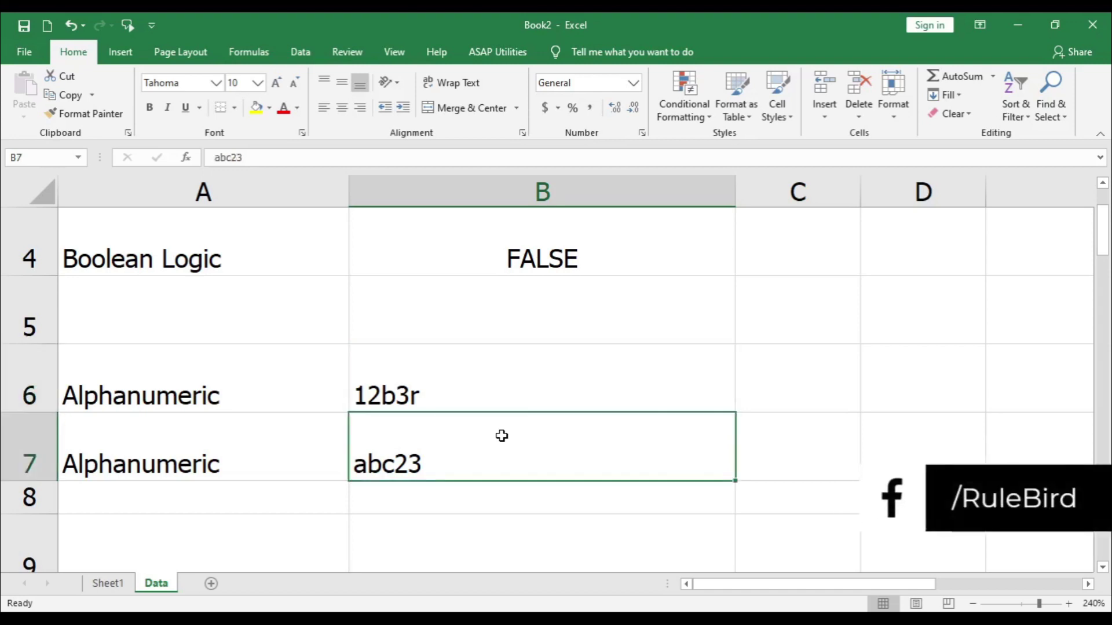
key("Up")
key("Up")
key("Up")
key("Up")
key("Up")
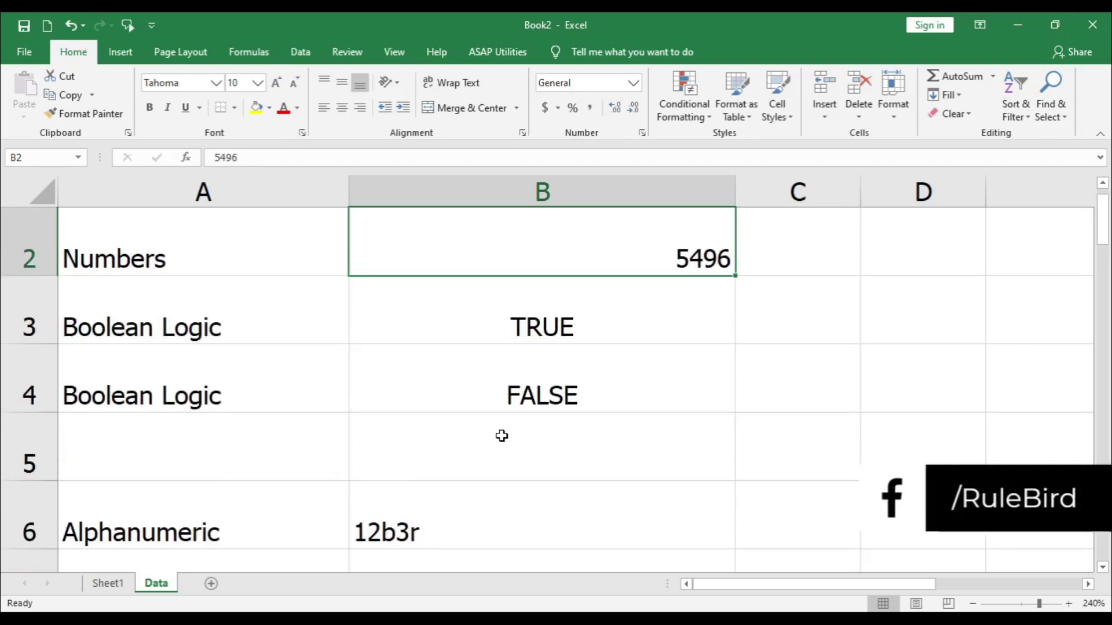
key("Down")
key("Down")
key("Down")
key("Down")
key("Down")
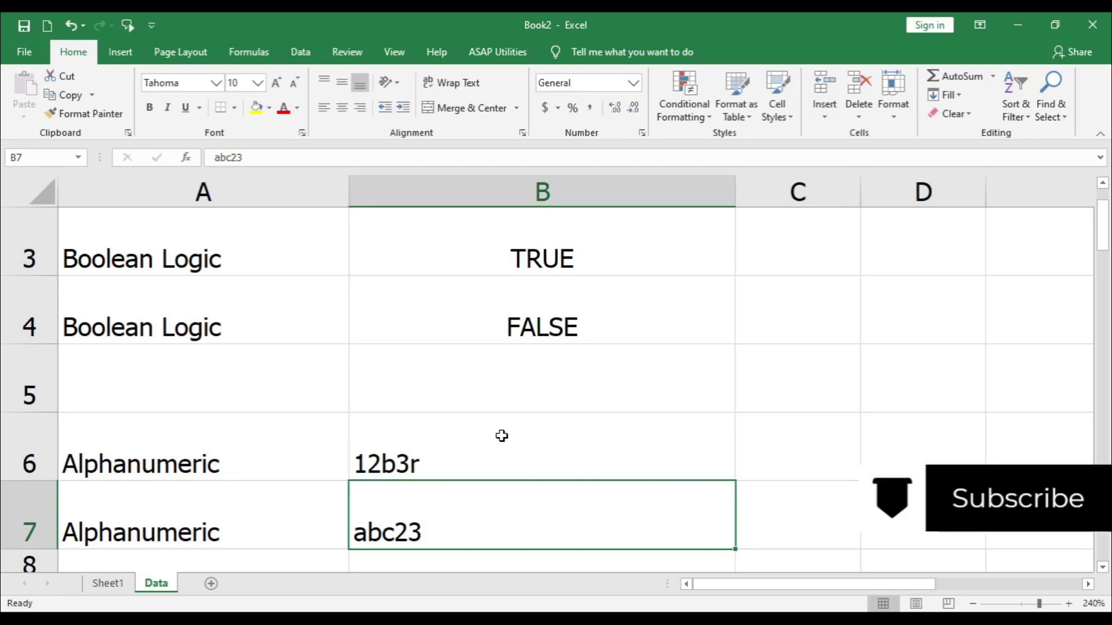
Step: Apply top alignment to the Top Align cell B14
key("Down")
key("Down")
key("Down")
key("Down")
key("Down")
key("Down")
key("Down")
key("Down")
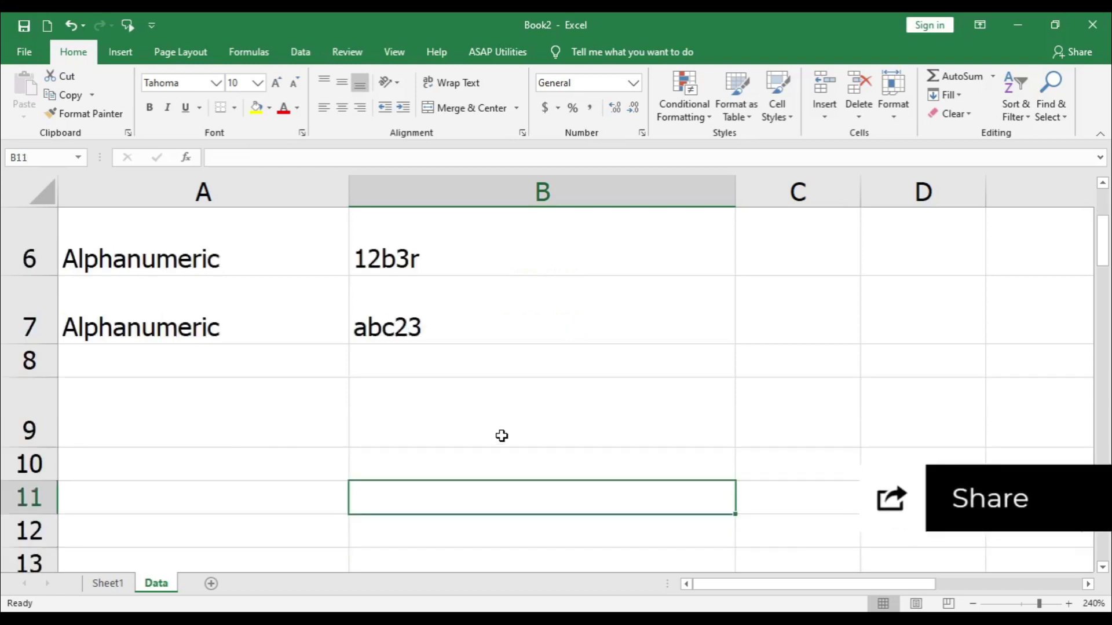
key("Up")
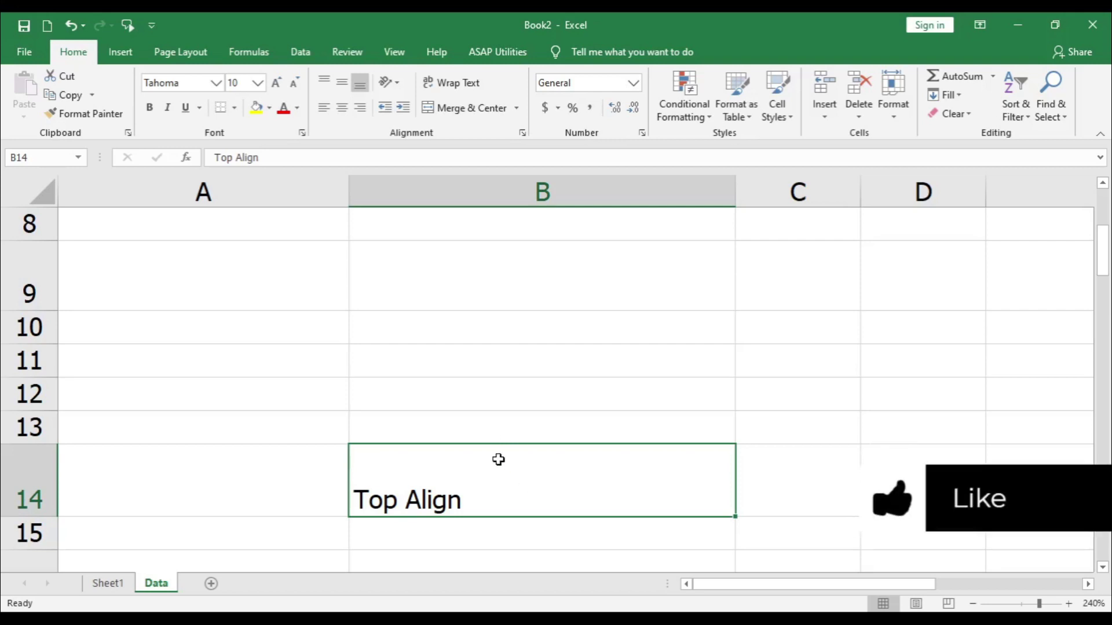
left_click(323, 87)
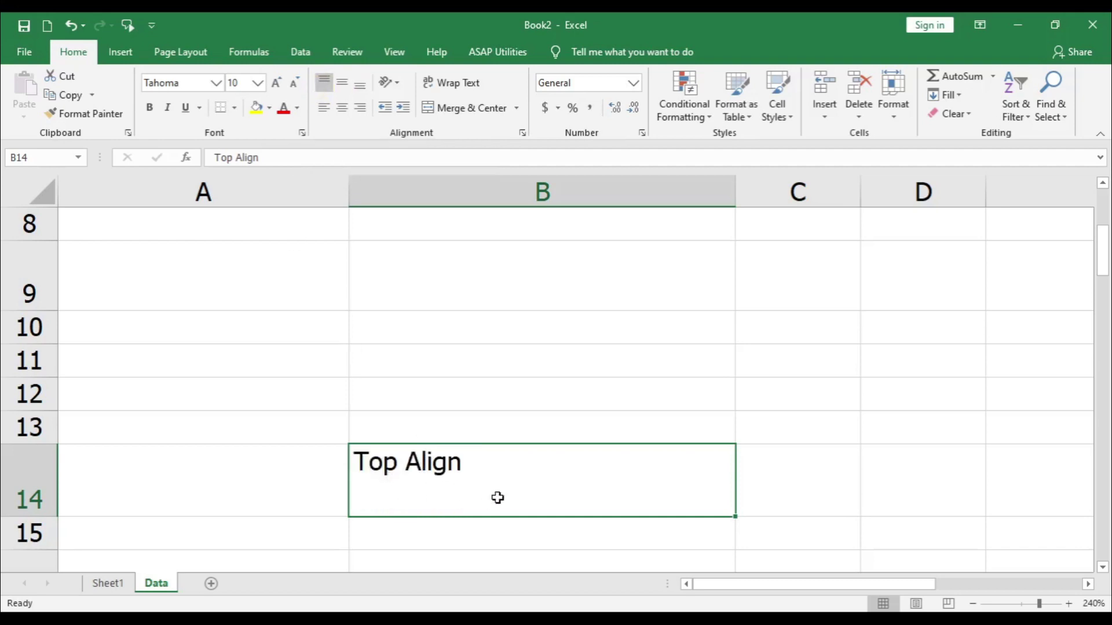
Step: Apply middle alignment to the Middle Align cell B16, and check the alignment of the Bottom Align cell B18
scroll(469, 463, "down", 1)
left_click(466, 467)
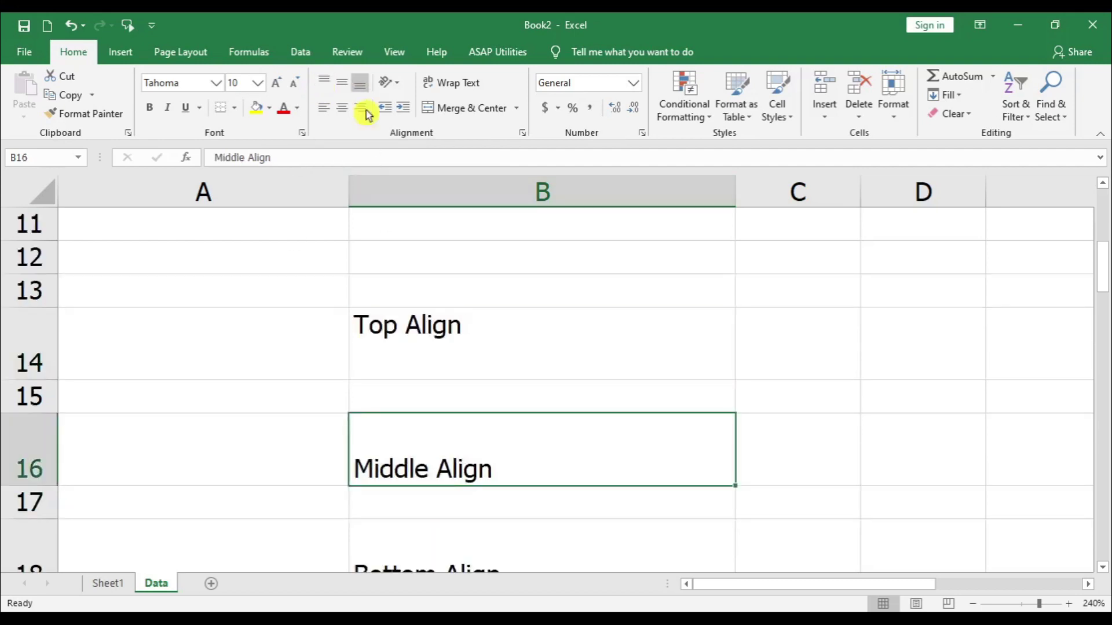
left_click(340, 83)
scroll(472, 443, "down", 1)
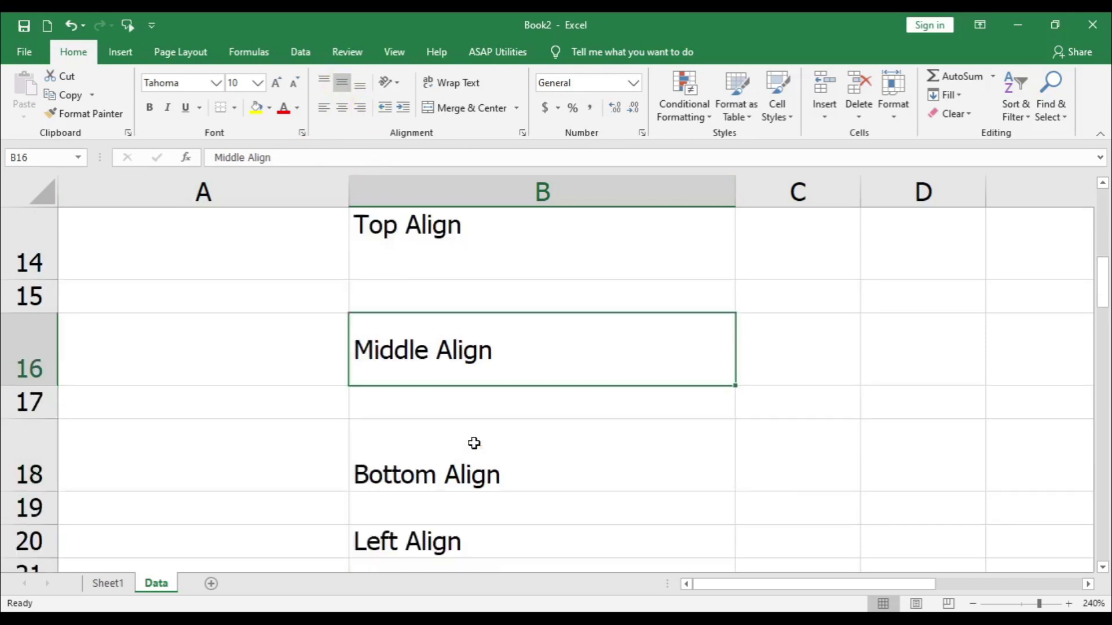
left_click(387, 462)
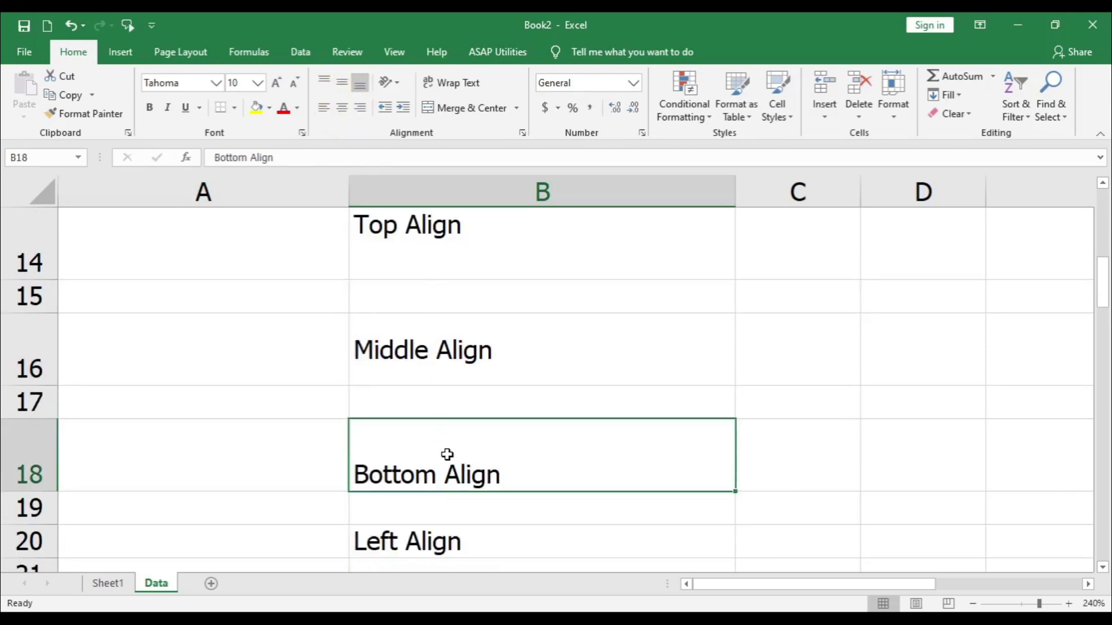
Step: Apply left alignment to the Left Align cell B20
scroll(444, 411, "down", 1)
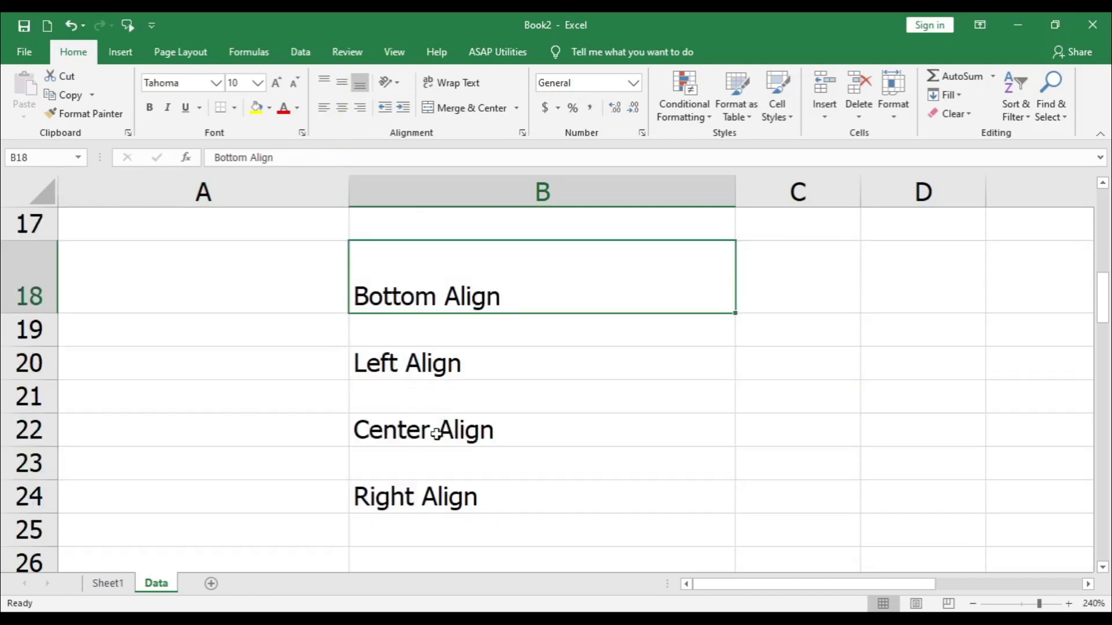
left_click(431, 362)
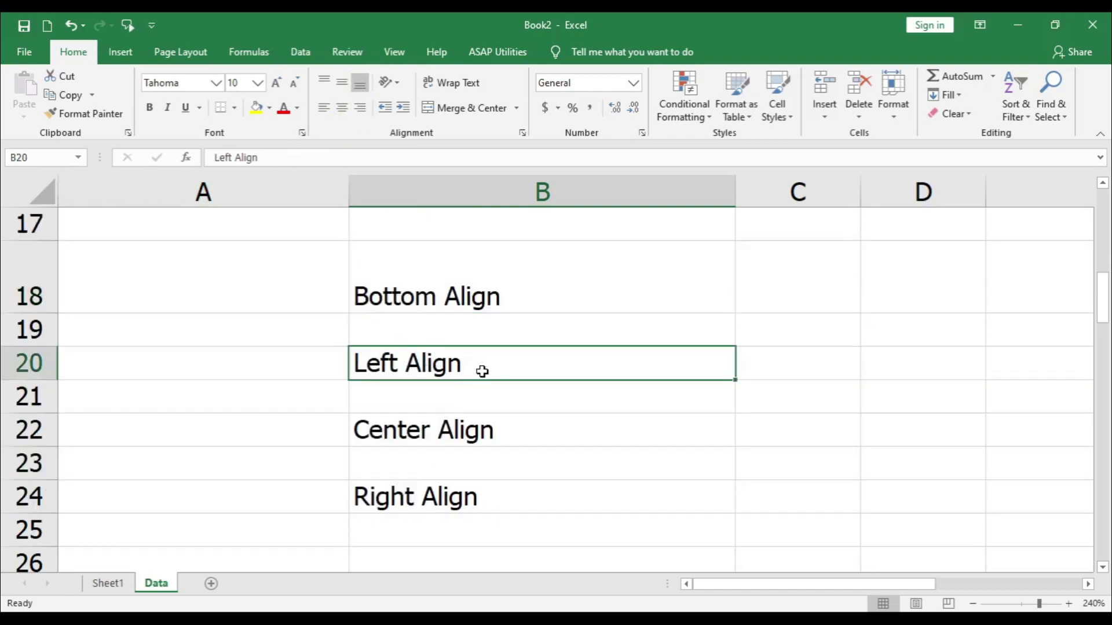
left_click(323, 110)
Step: Center the text in cell B22 and right-align the text in cell B24
left_click(437, 429)
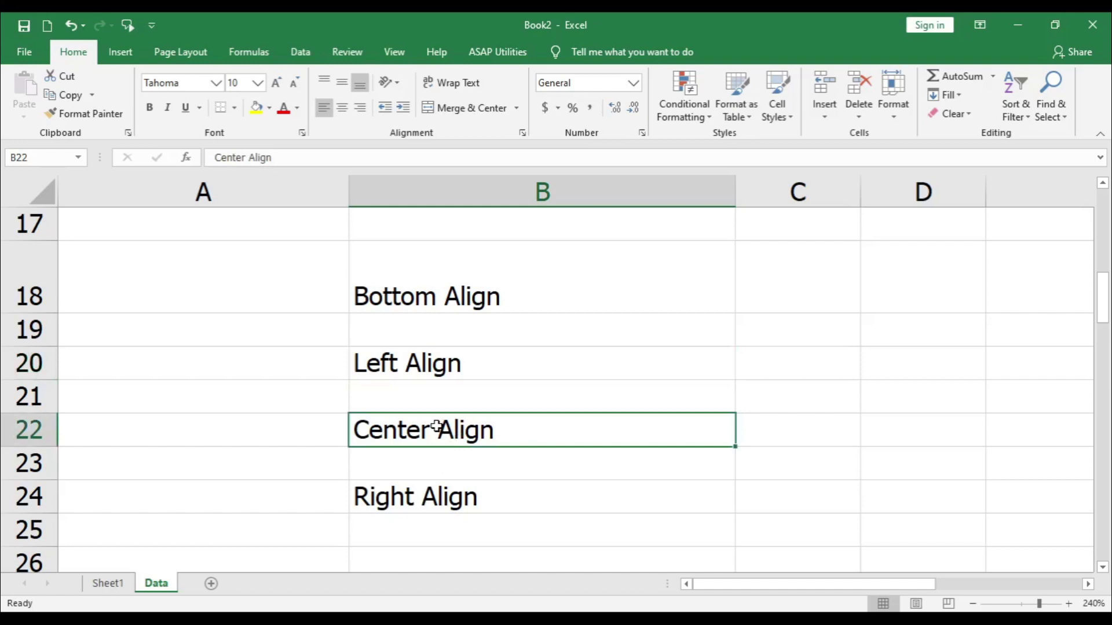
left_click(342, 108)
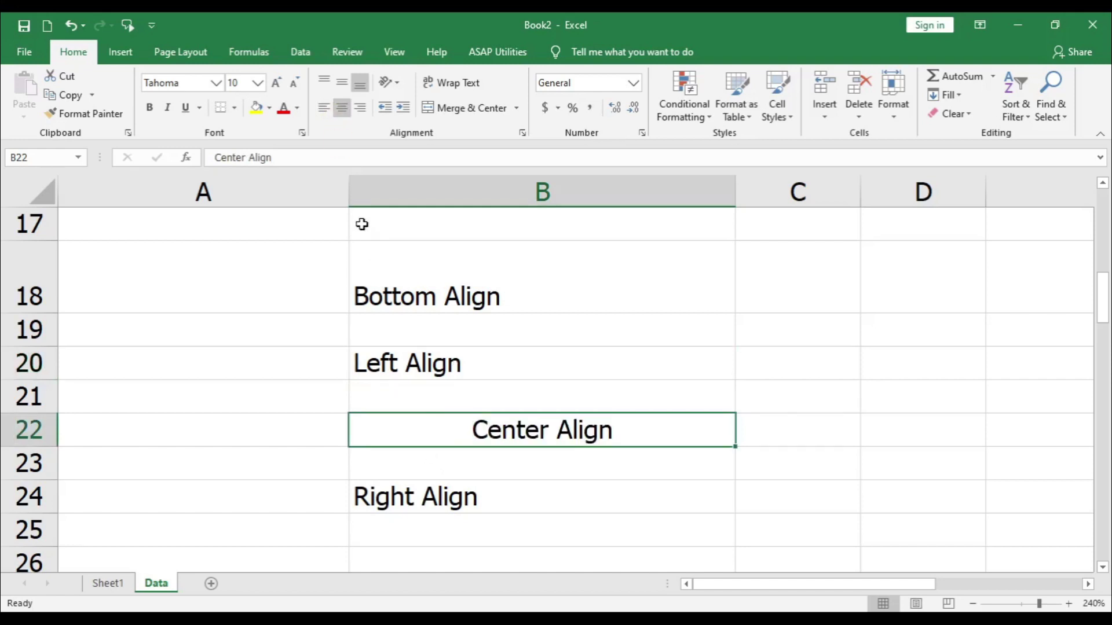
left_click(421, 498)
left_click(360, 108)
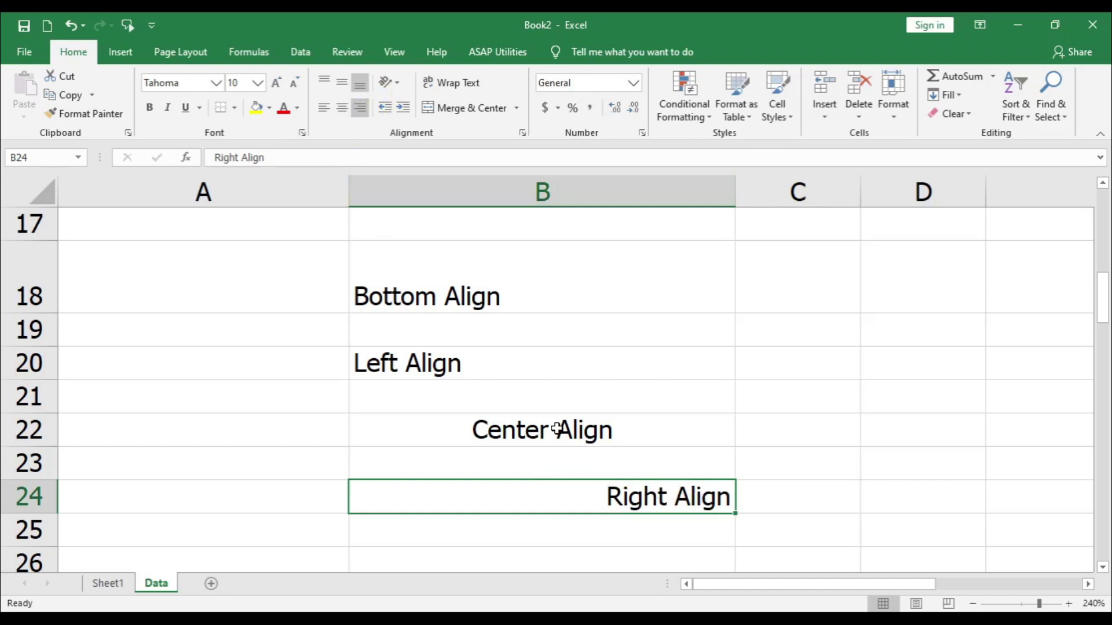
Step: Increase the indent of the 1 Left Indent cell B28 by one level
scroll(559, 428, "down", 1)
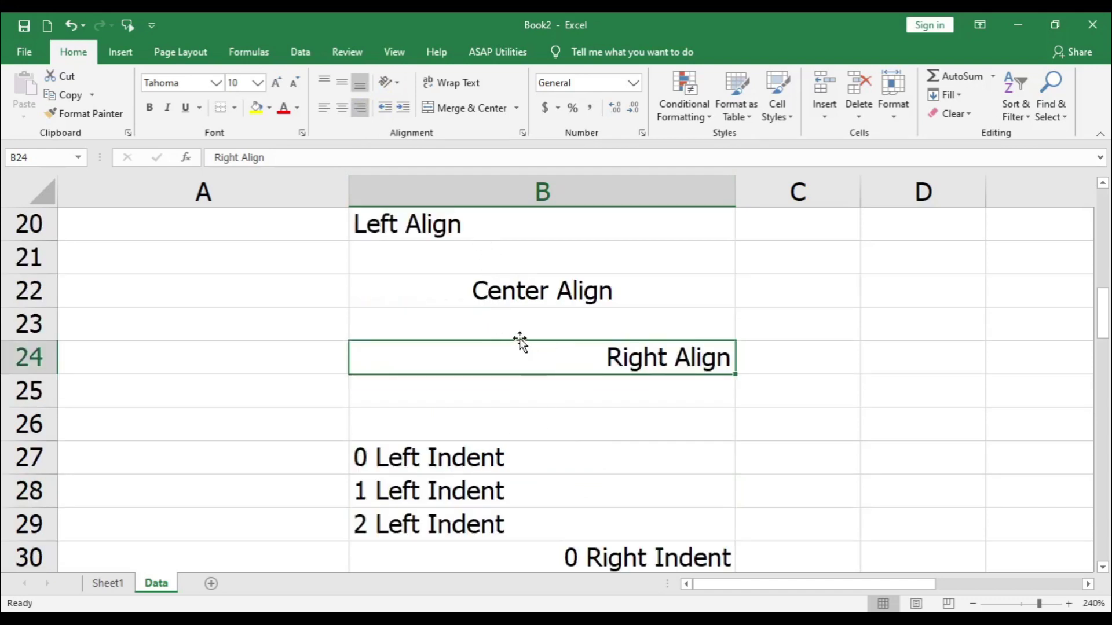
scroll(520, 341, "up", 1)
scroll(501, 313, "up", 2)
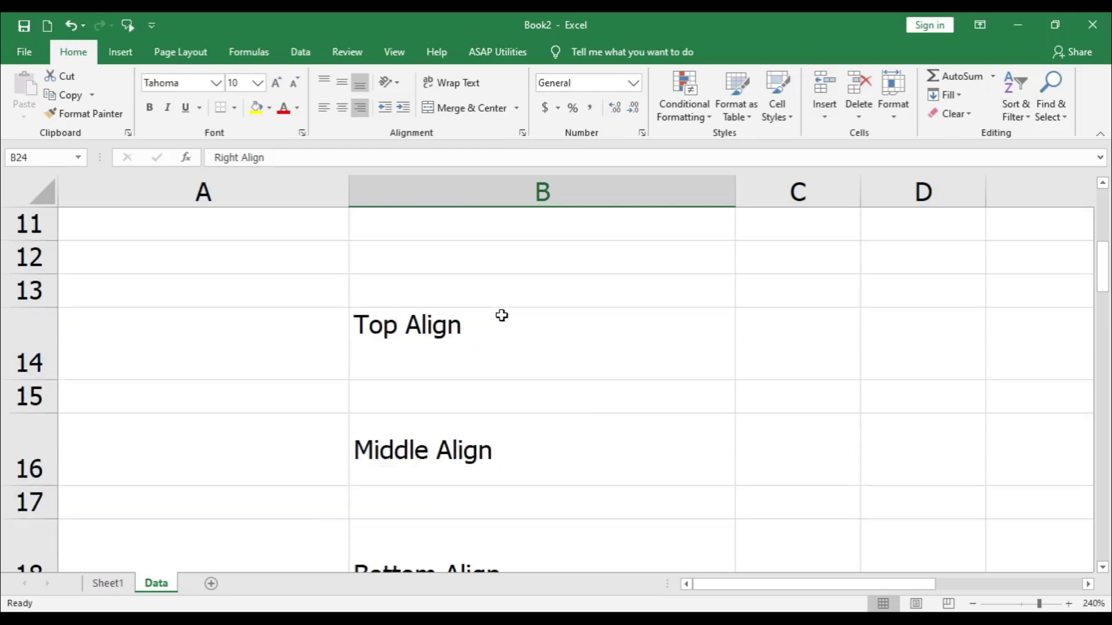
scroll(504, 330, "down", 4)
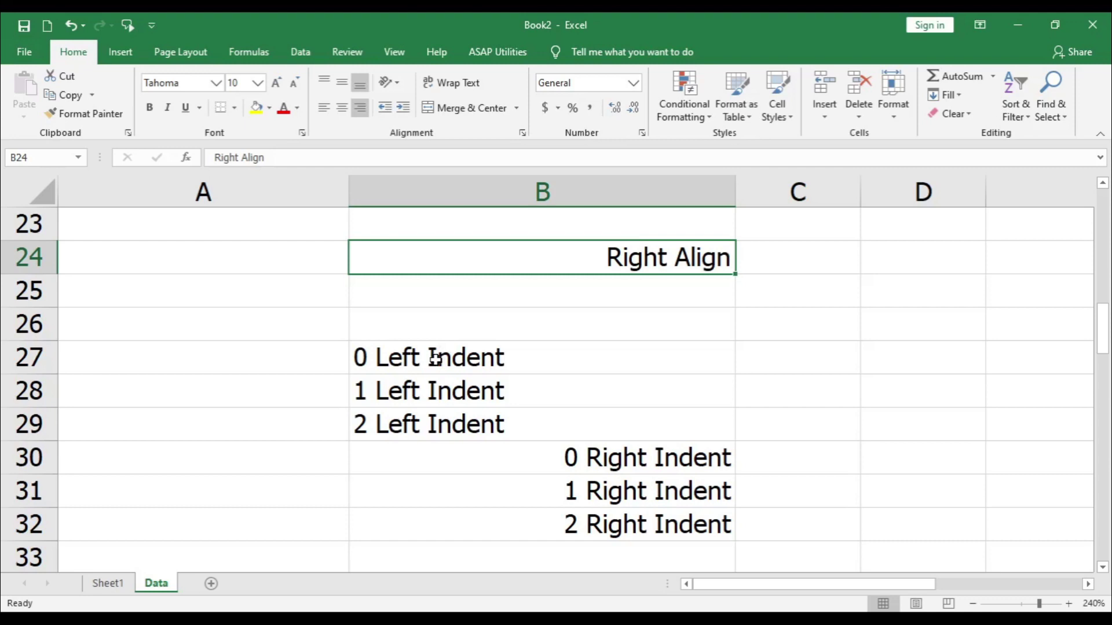
left_click_drag(424, 364, 416, 428)
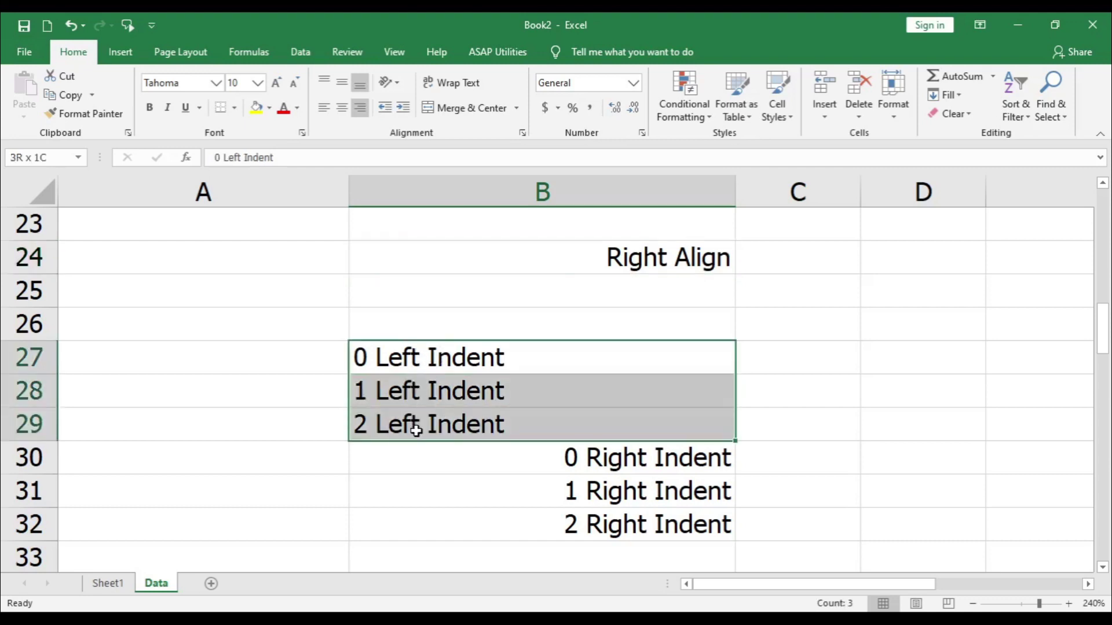
left_click(425, 356)
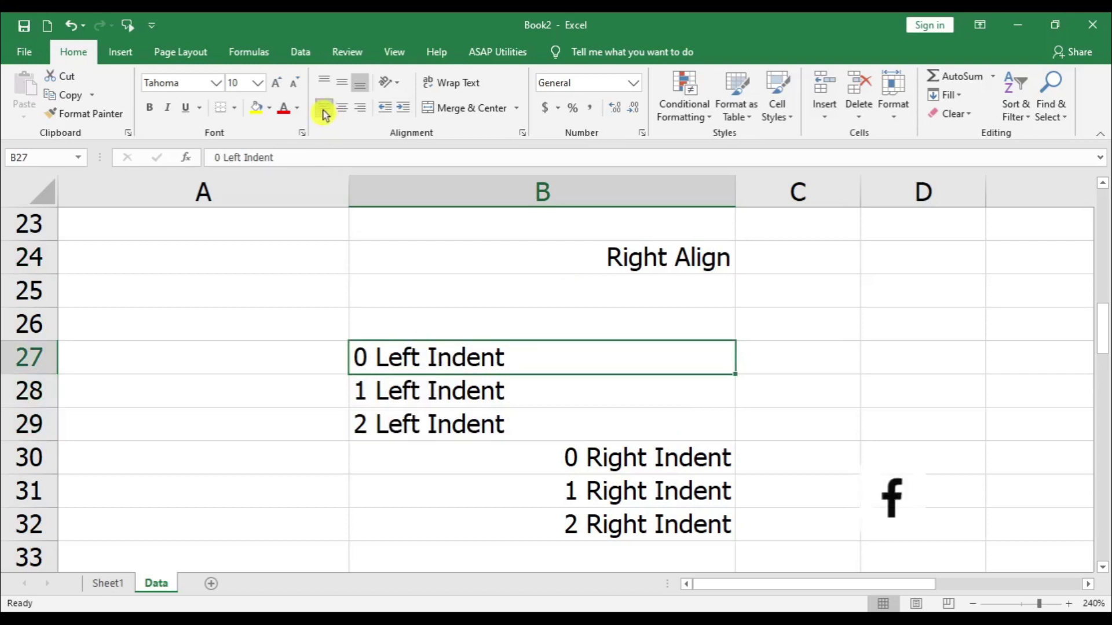
left_click(427, 389)
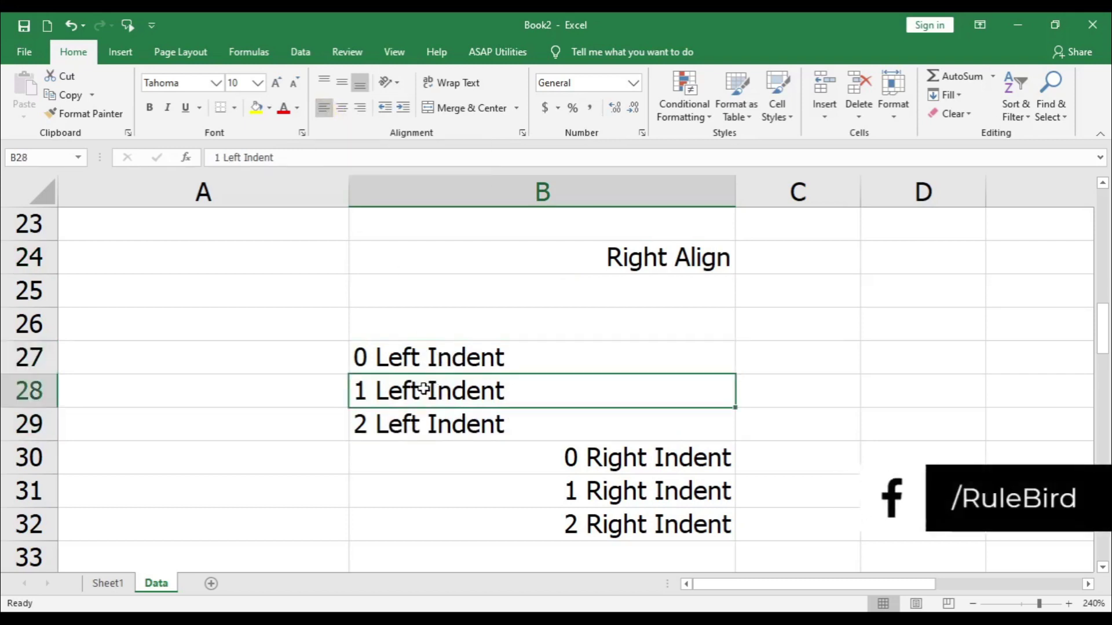
left_click(398, 110)
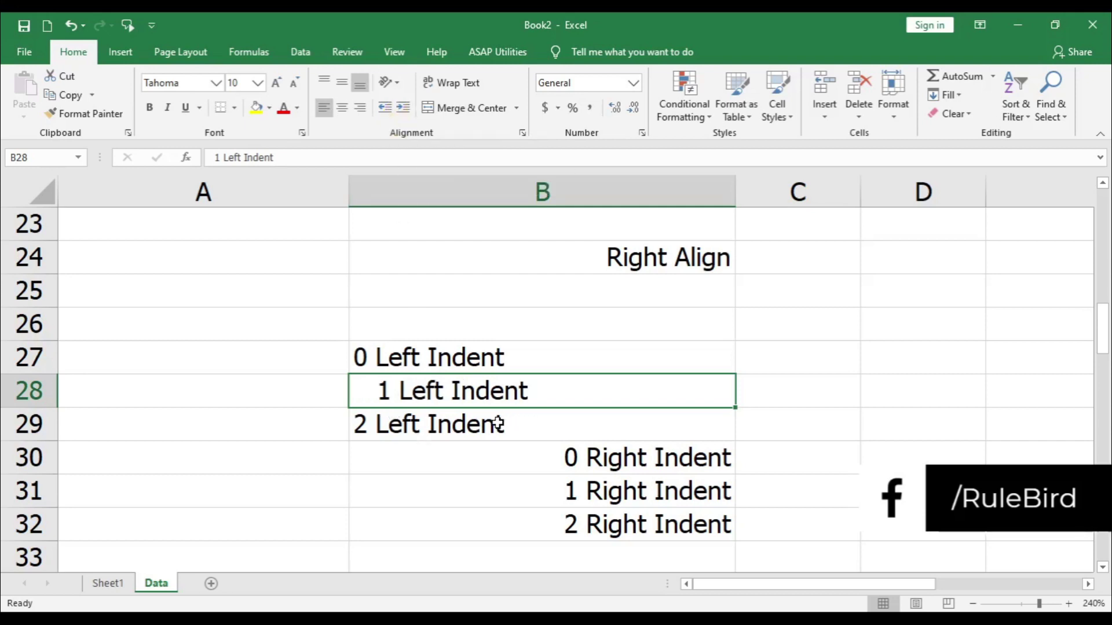
Step: Increase the indent of the 2 Left Indent cell B29 by two levels
left_click(443, 428)
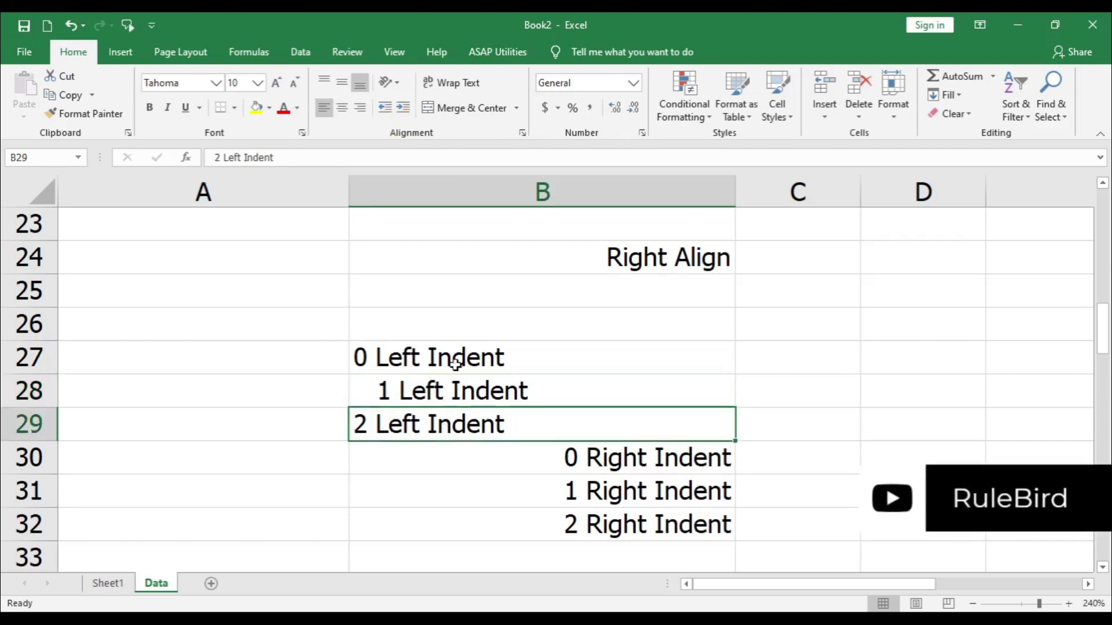
left_click(403, 111)
left_click(404, 113)
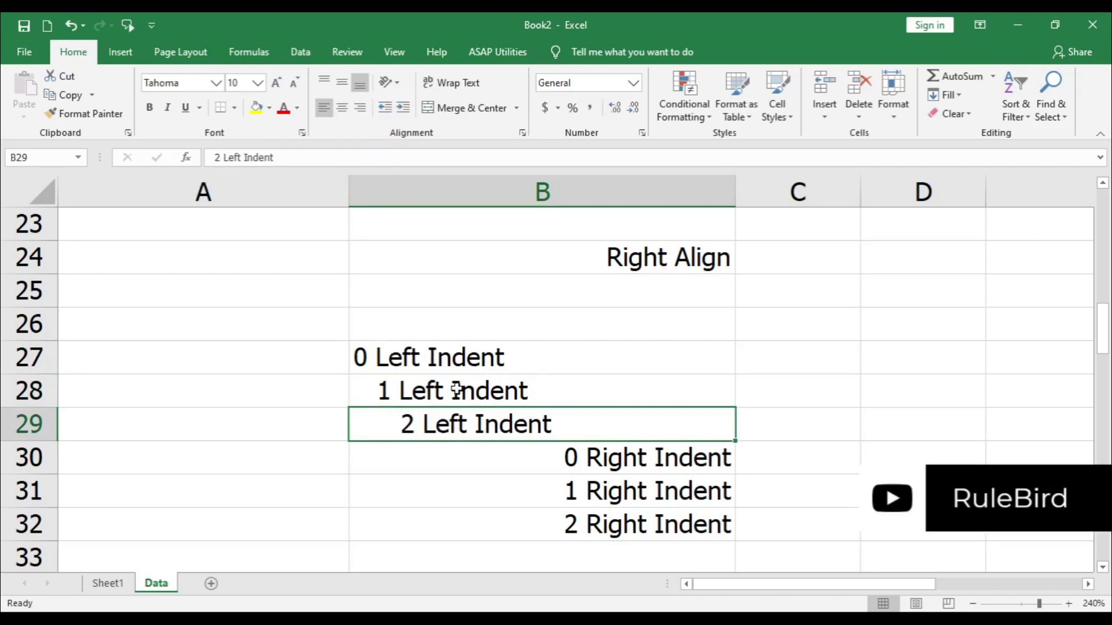
Step: Increase the indent of the 1 Right Indent cell B31 by one level and right-align it
left_click_drag(546, 461, 579, 524)
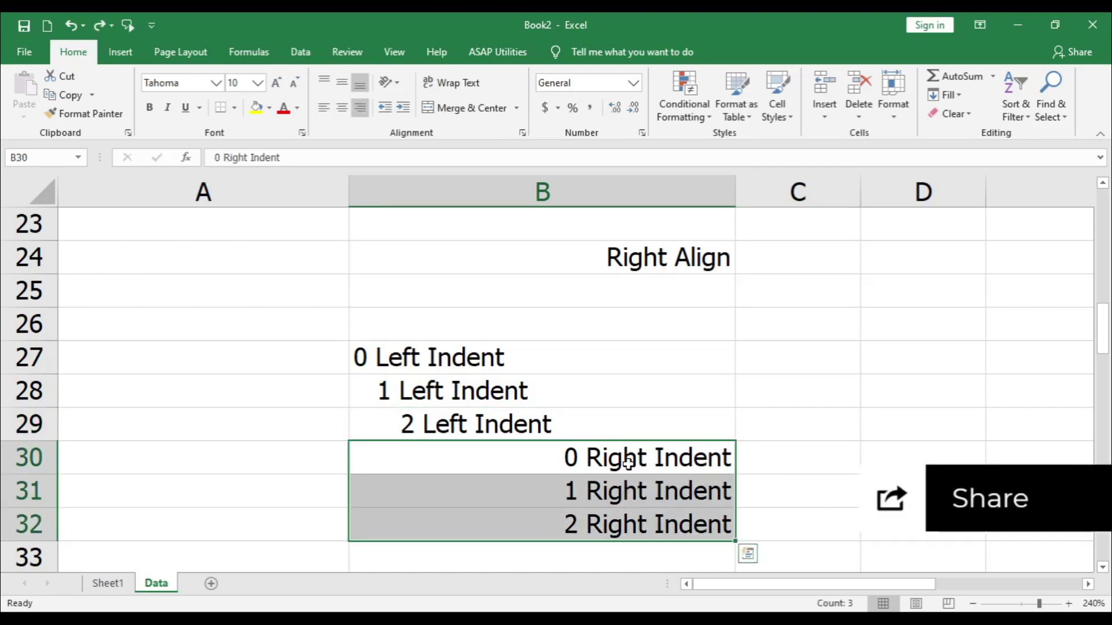
left_click(615, 491)
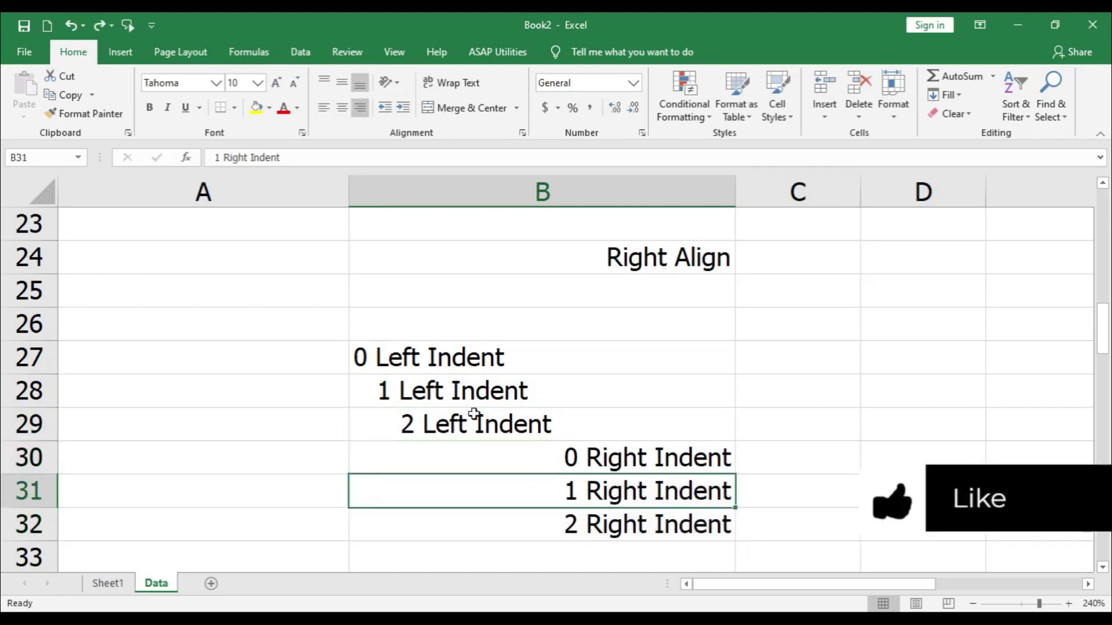
left_click(403, 113)
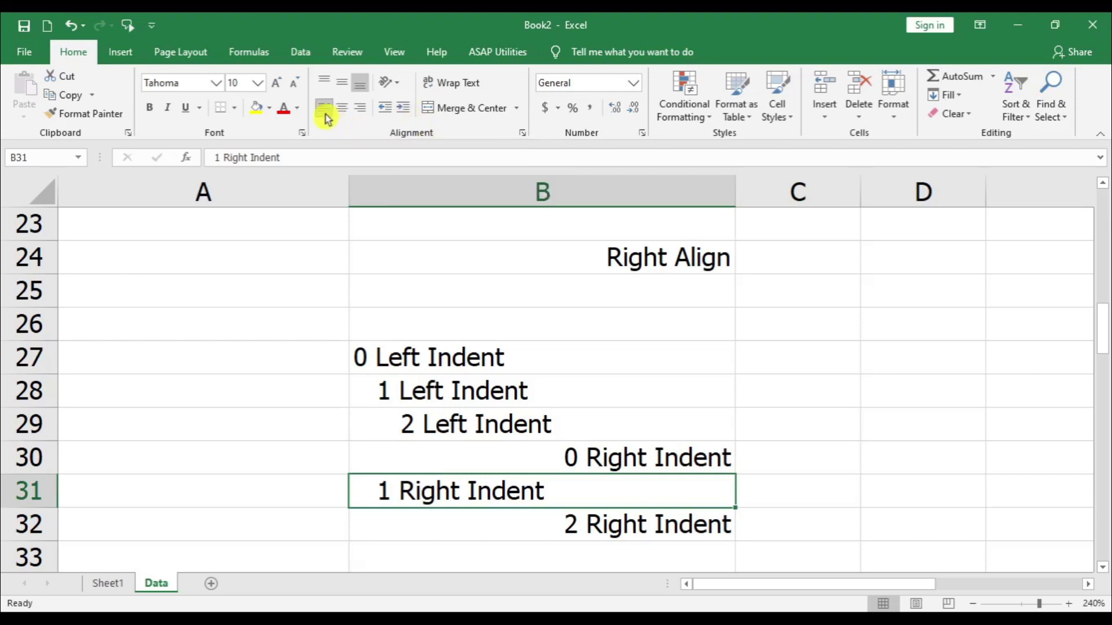
left_click(360, 108)
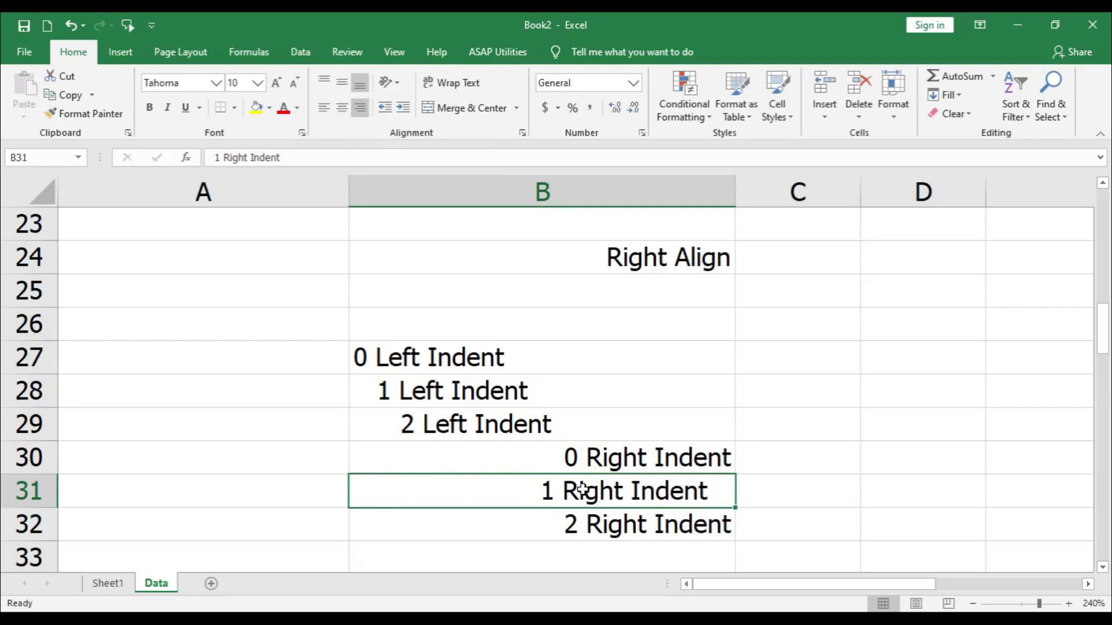
Step: Increase the indent of the 2 Right Indent cell B32 by two levels and right-align it
left_click(625, 519)
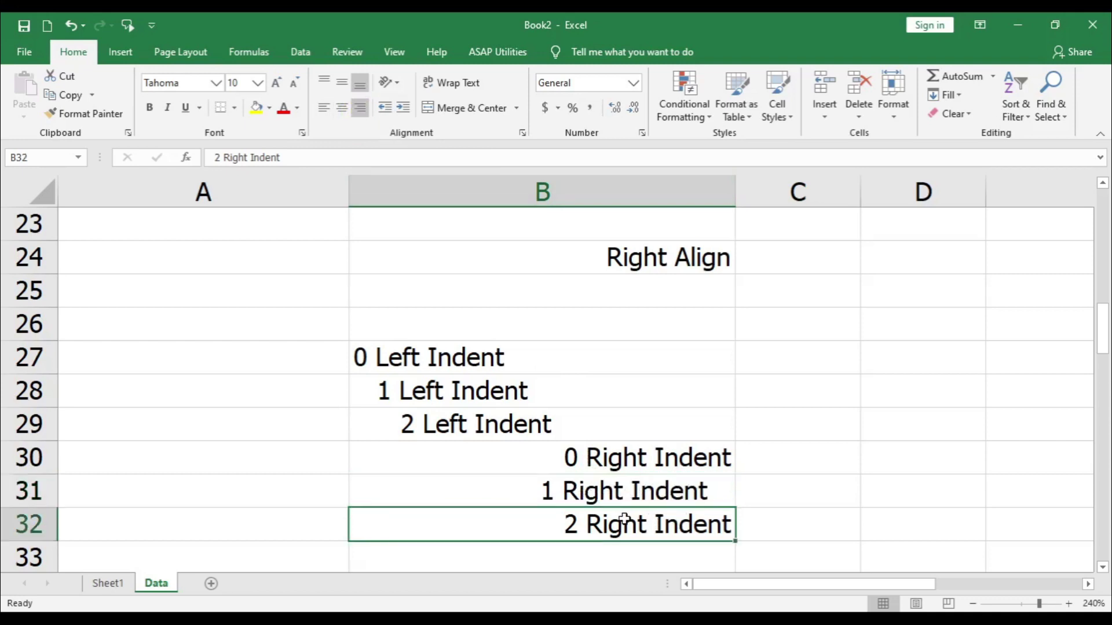
left_click(402, 110)
left_click(402, 110)
left_click(360, 108)
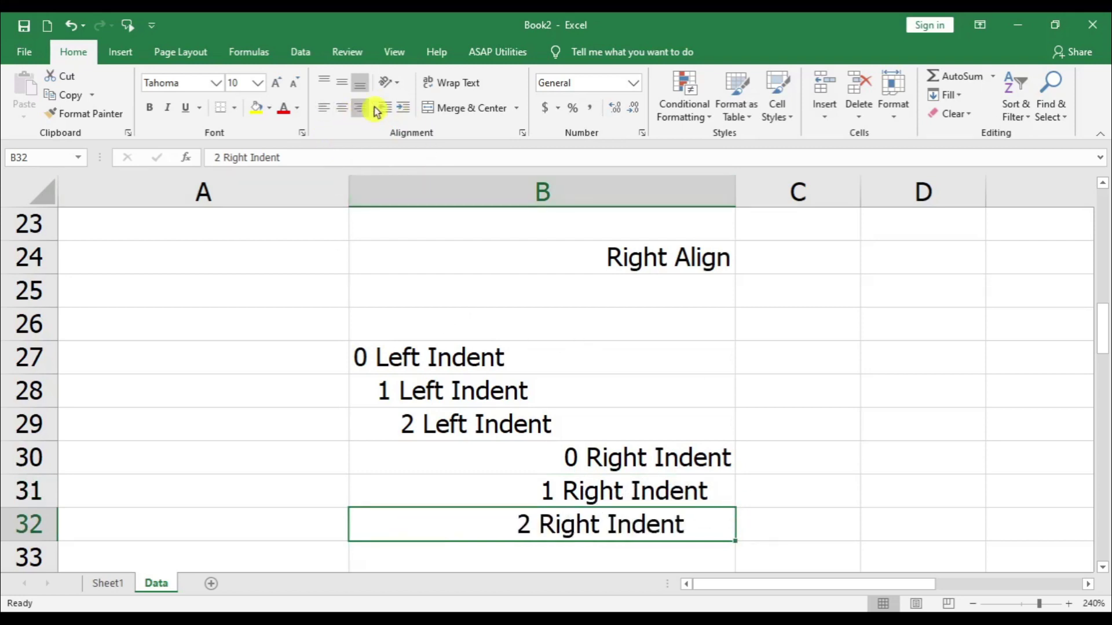
left_click_drag(446, 355, 500, 428)
left_click_drag(566, 454, 584, 536)
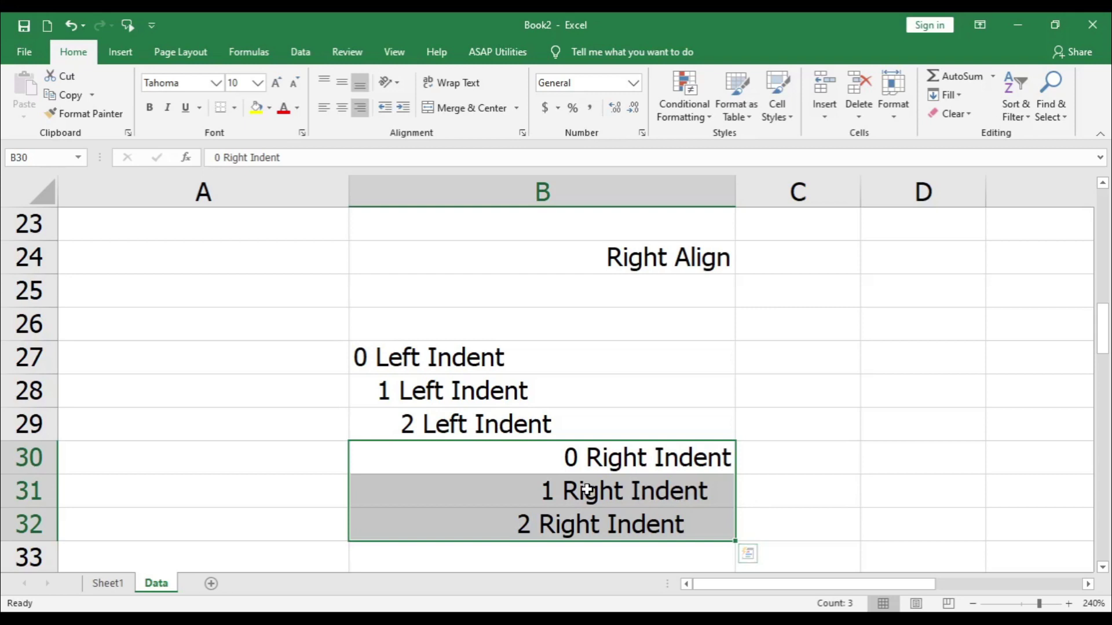
Step: Try the Angle Counterclockwise and Angle Clockwise orientations on the Text cell B34
scroll(586, 489, "down", 2)
left_click(451, 395)
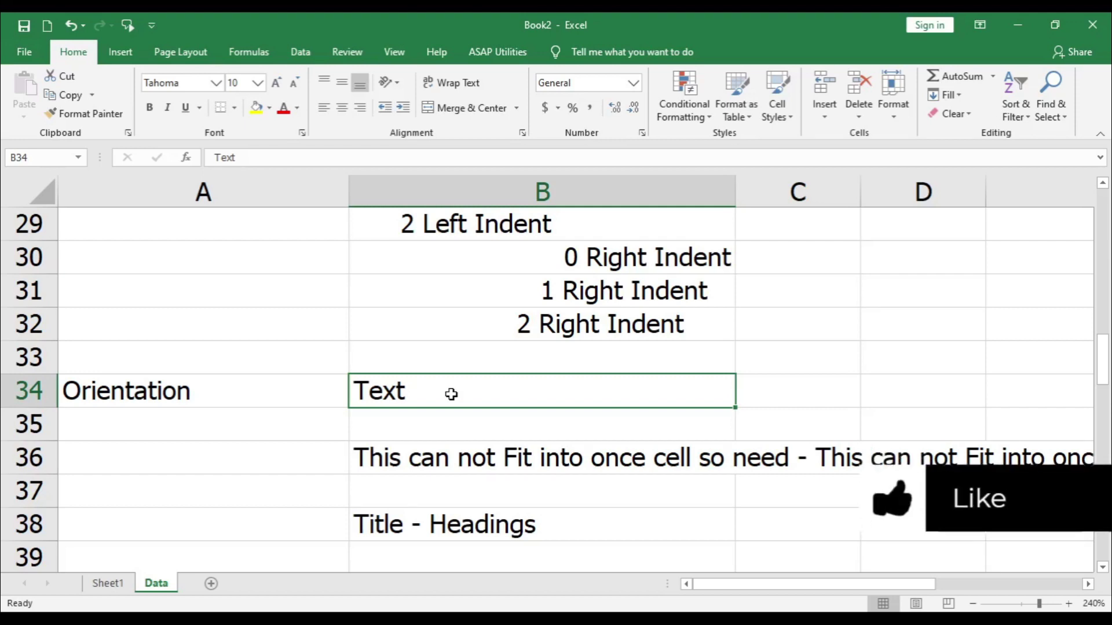
left_click(389, 79)
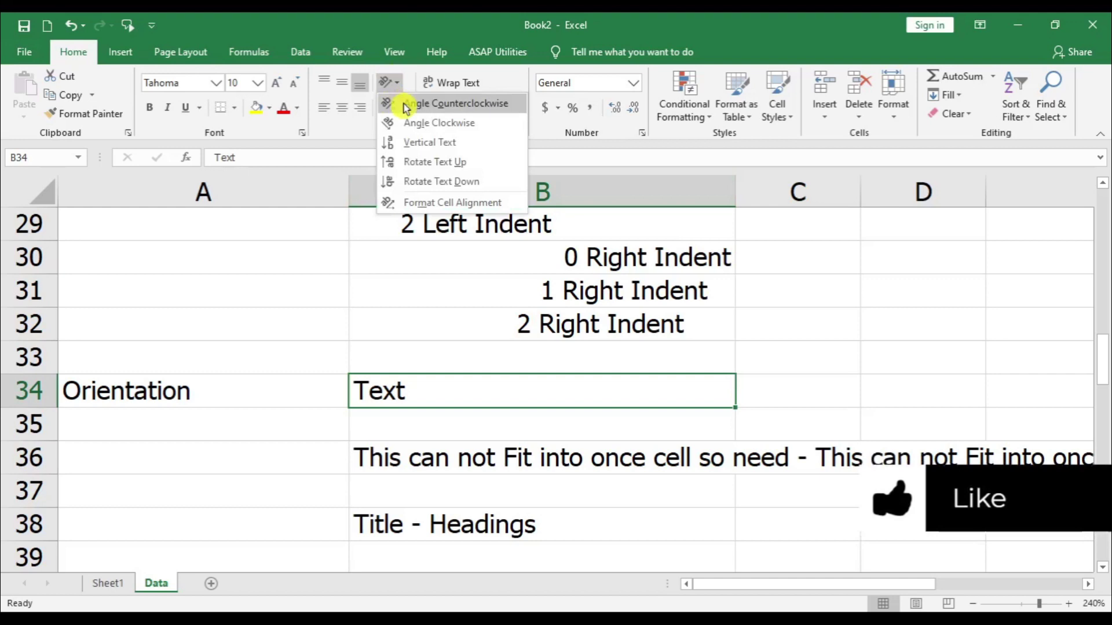
left_click(403, 106)
left_click(389, 82)
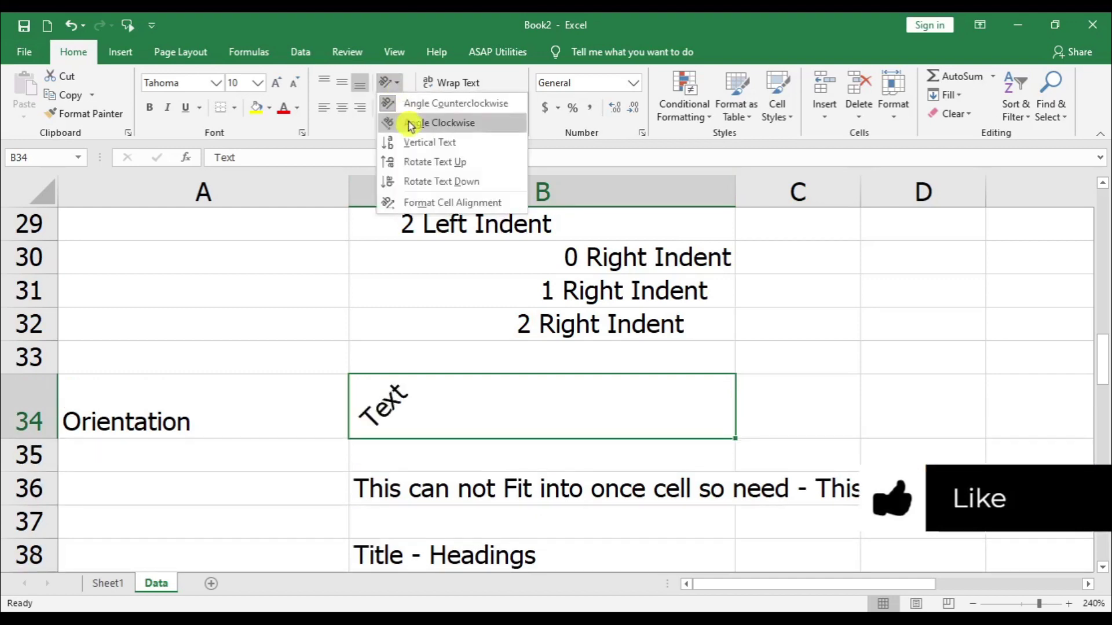
left_click(408, 122)
Step: Try Vertical Text and Rotate Text Up on cell B34, and set its orientation to Rotate Text Down
left_click(389, 81)
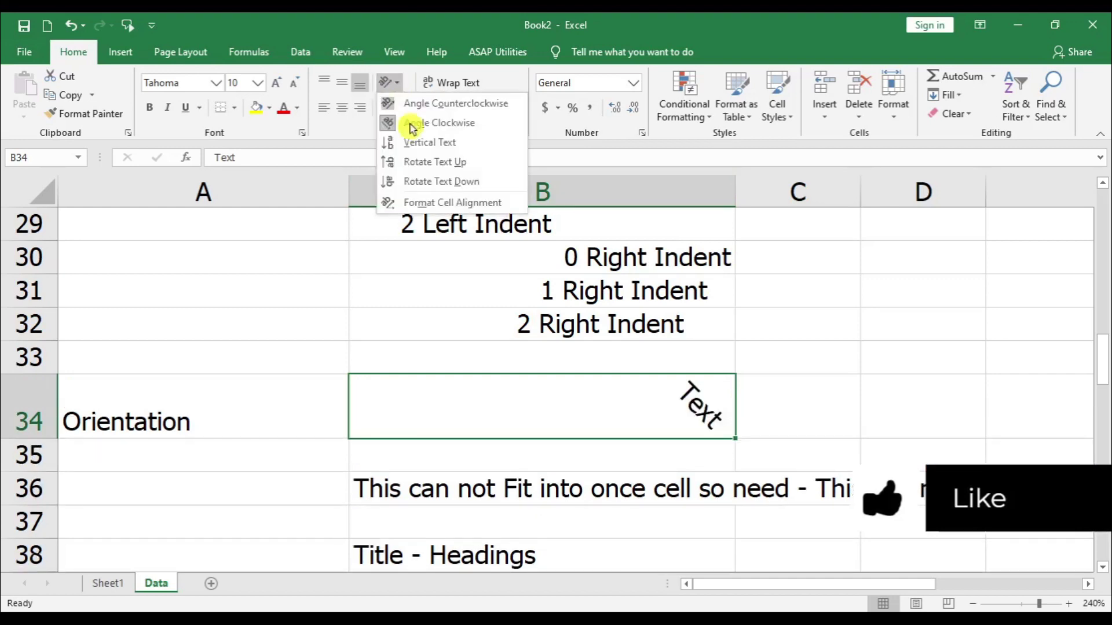
left_click(408, 142)
left_click(389, 82)
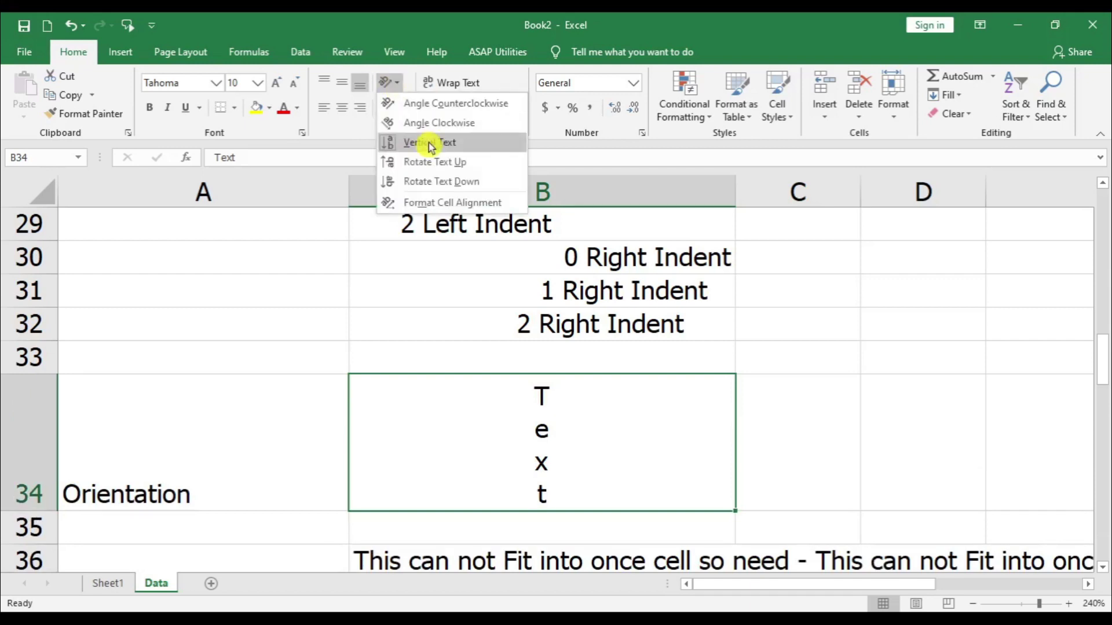
left_click(438, 168)
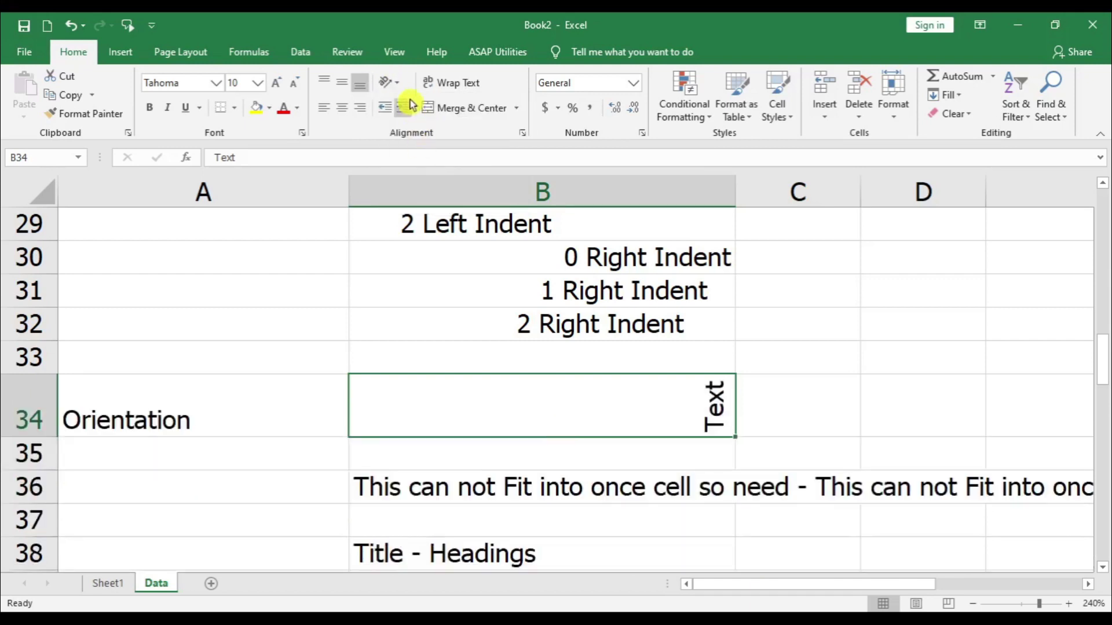
left_click(390, 81)
left_click(452, 180)
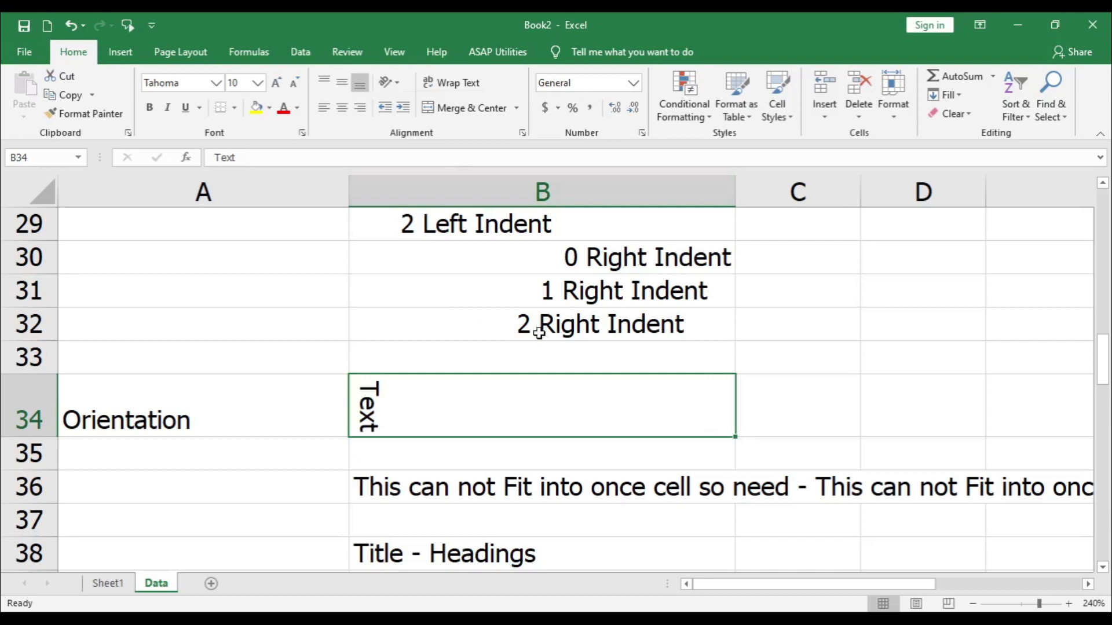
Step: Enter Hw in cell C36, beside the overflowing long text in B36
left_click(524, 486)
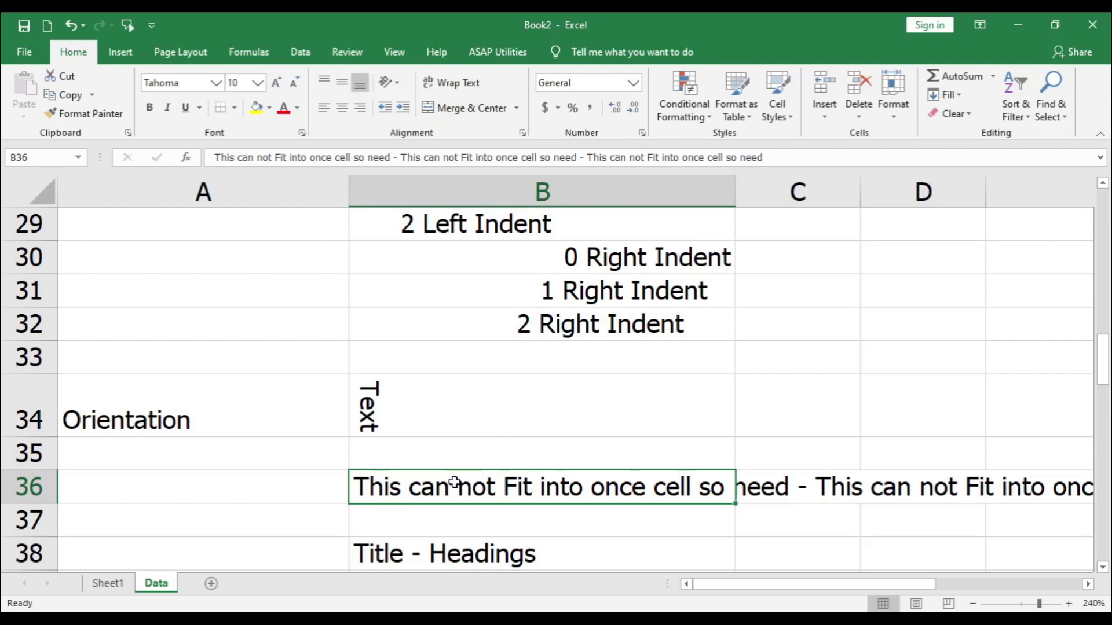
left_click(801, 485)
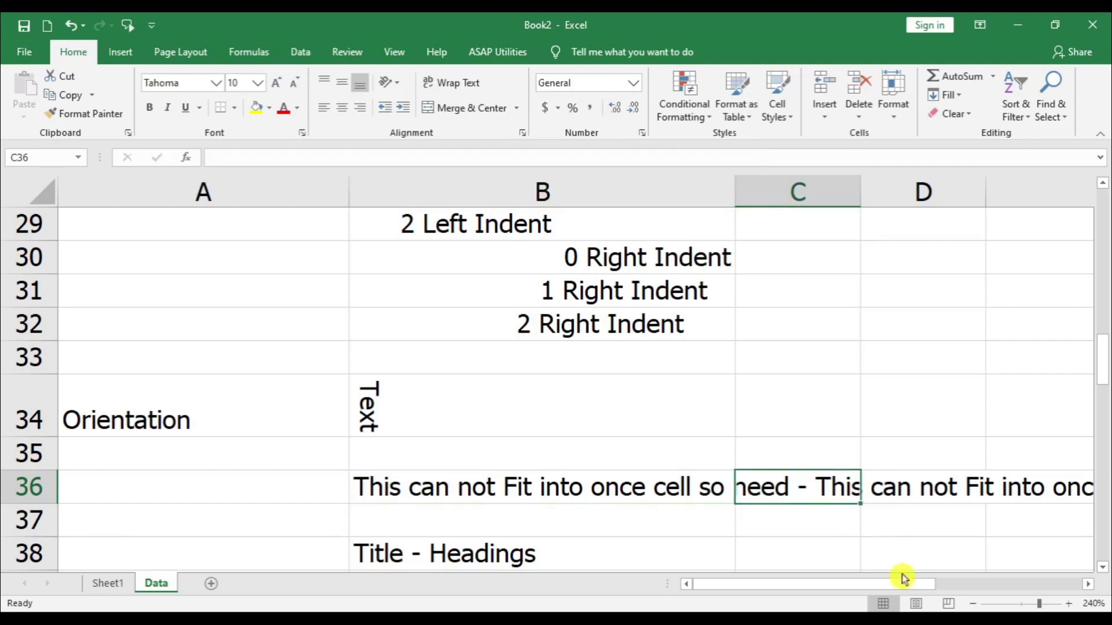
type("Hw")
key("Return")
key("Up")
key("Left")
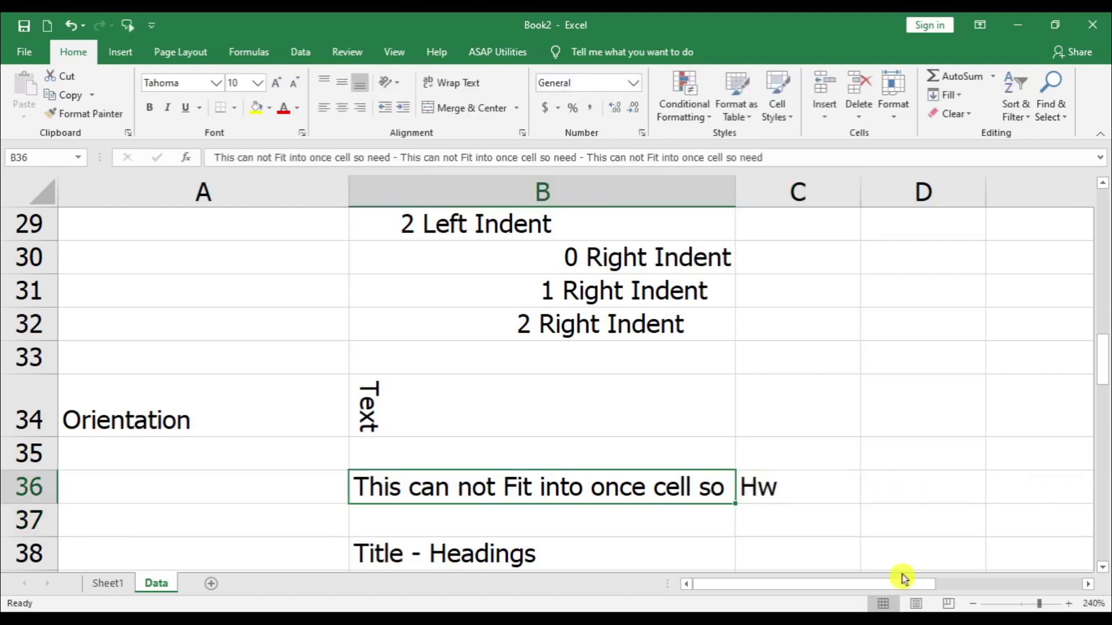
Step: Apply Wrap Text to the long text in cell B36
key("Right")
key("Left")
left_click(456, 84)
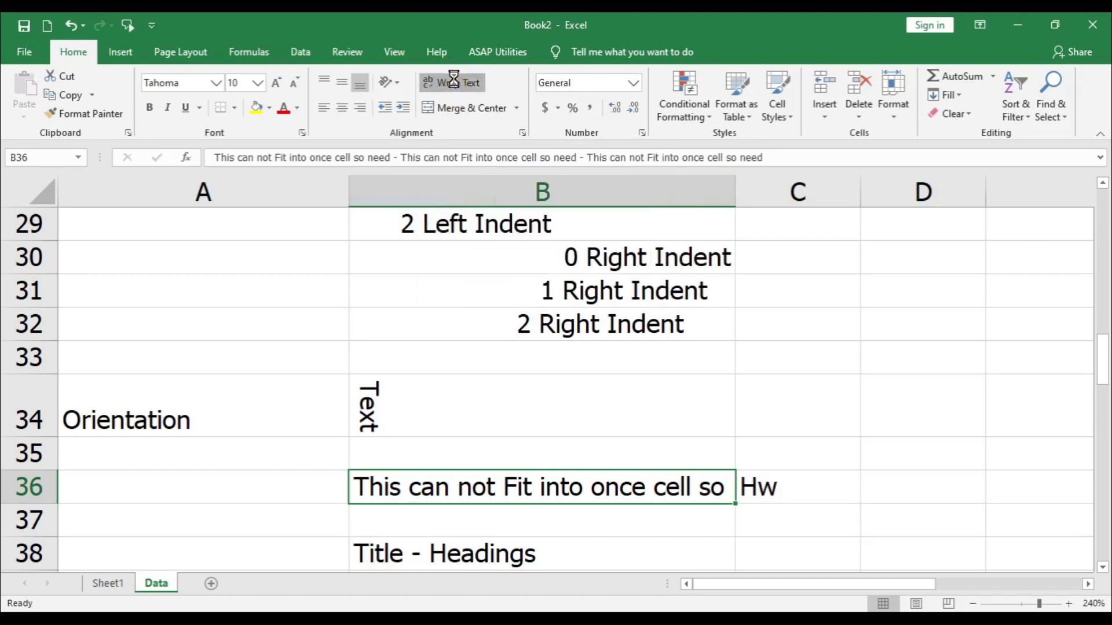
scroll(543, 428, "down", 1)
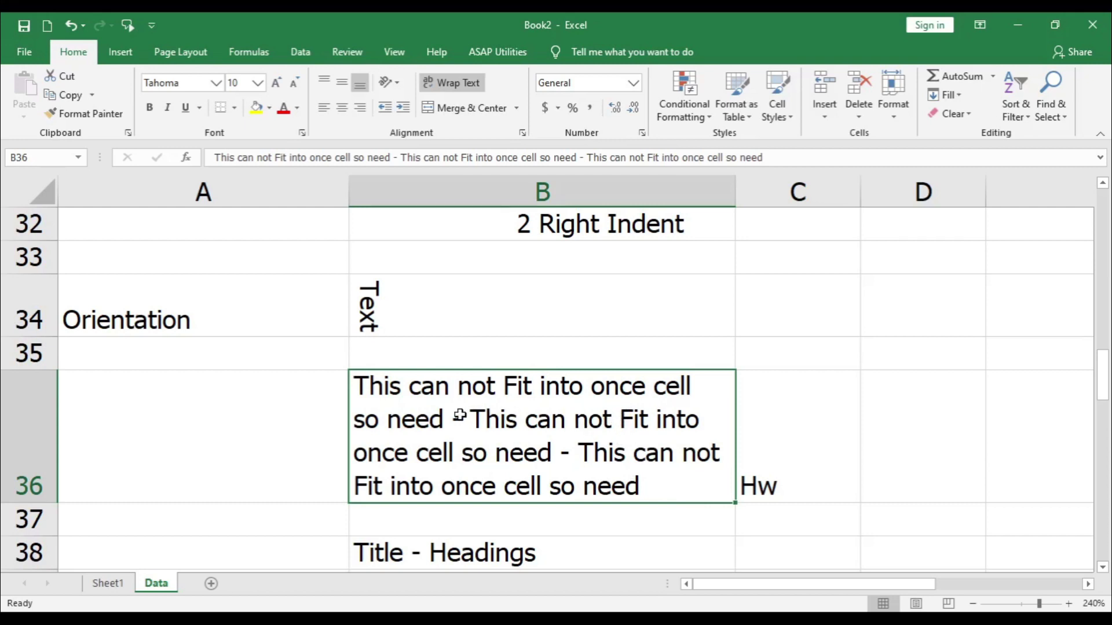
Step: Merge and center the Title - Headings text across cells B38 to E38
scroll(459, 415, "down", 1)
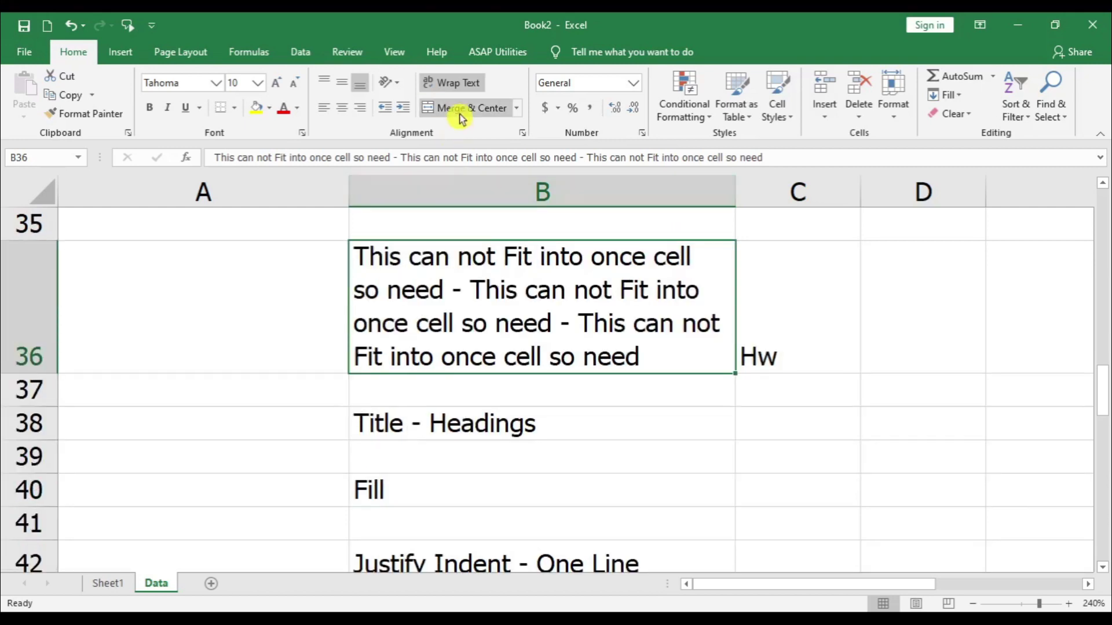
left_click(518, 112)
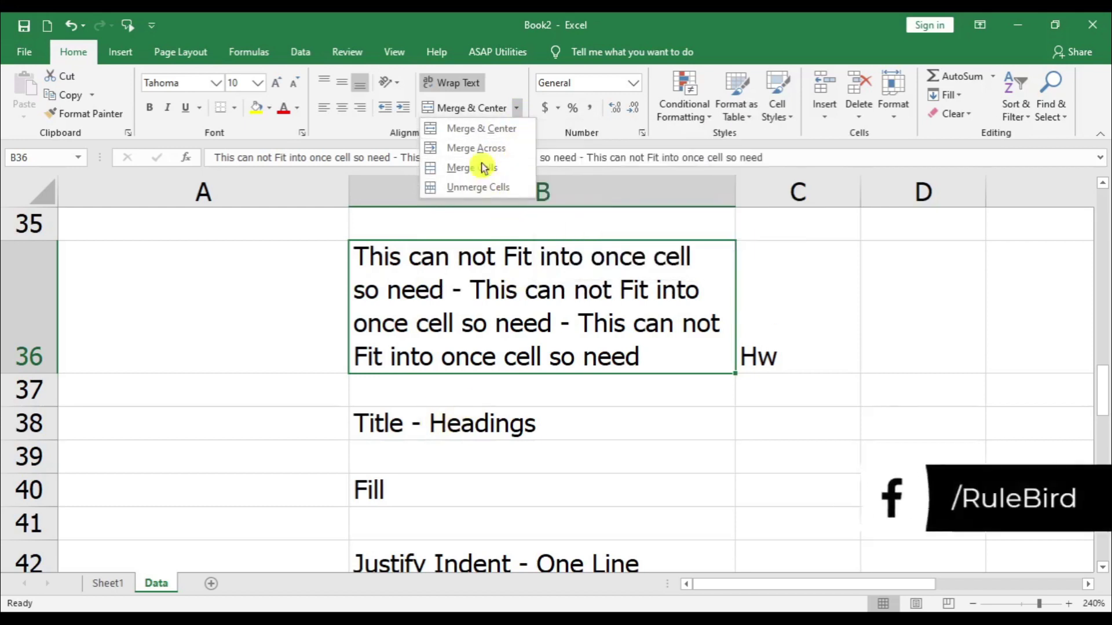
left_click(368, 455)
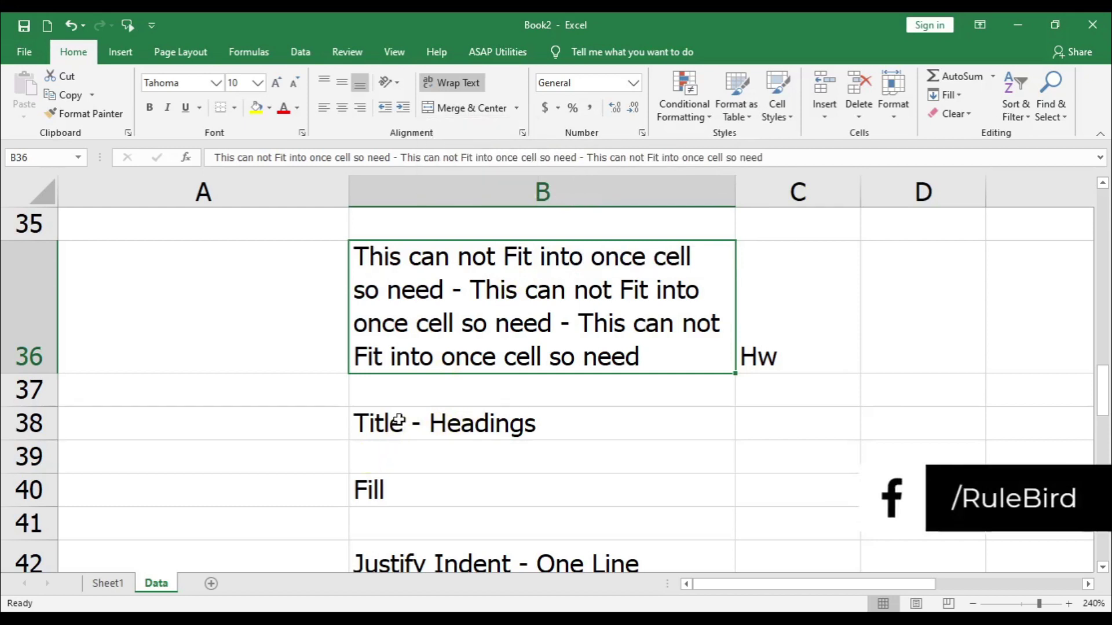
left_click(387, 421)
left_click_drag(635, 422, 998, 427)
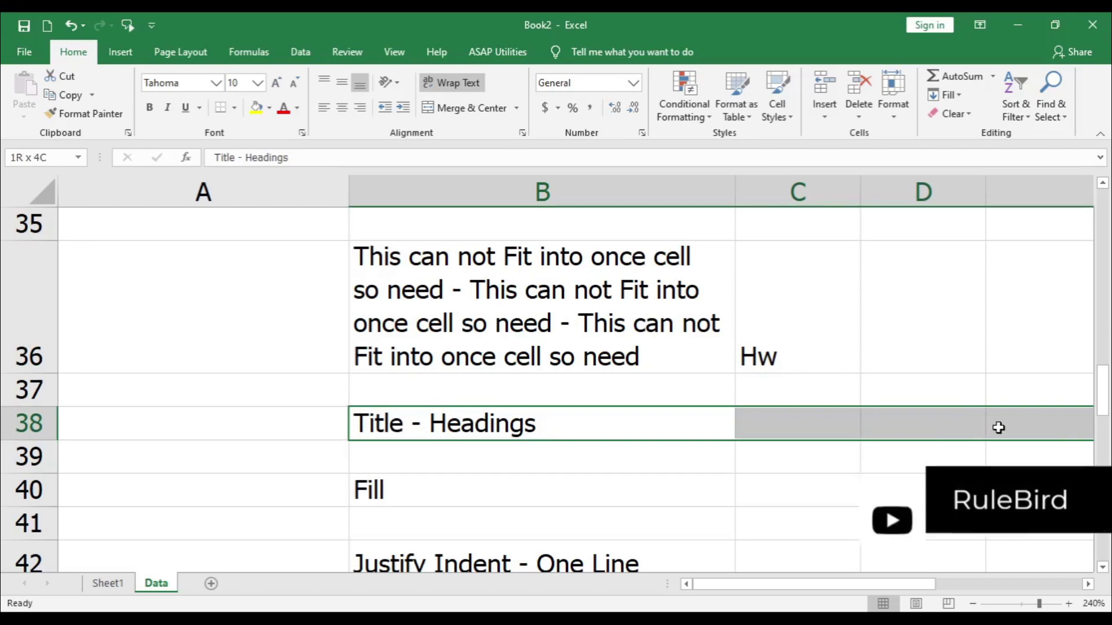
left_click(461, 109)
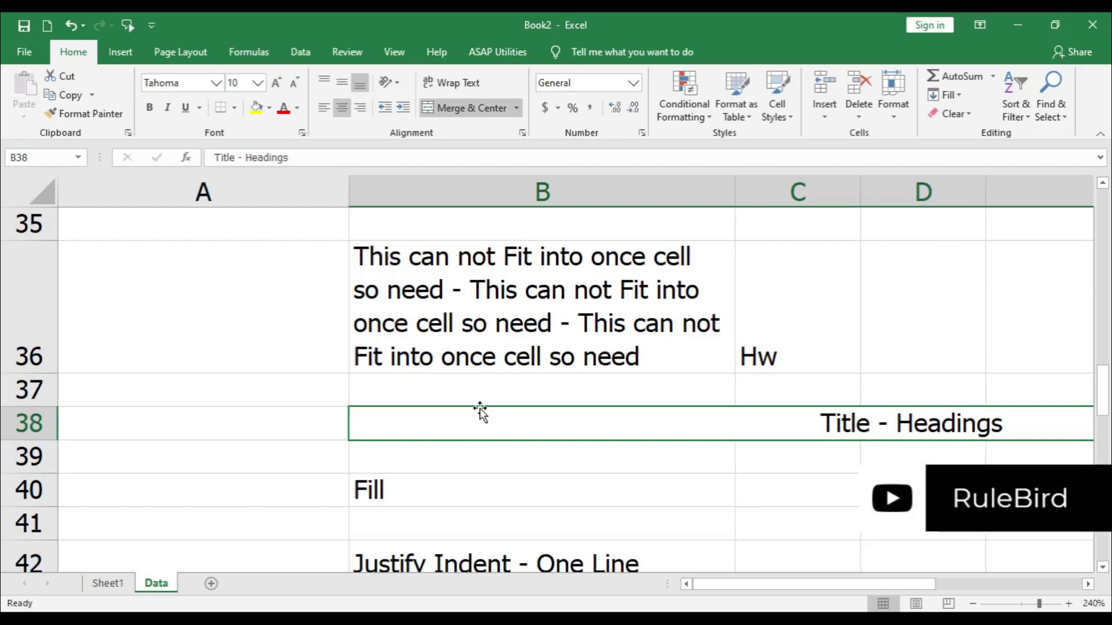
mouse_move(717, 585)
left_mouse_down()
mouse_move(738, 586)
mouse_move(719, 585)
left_mouse_up()
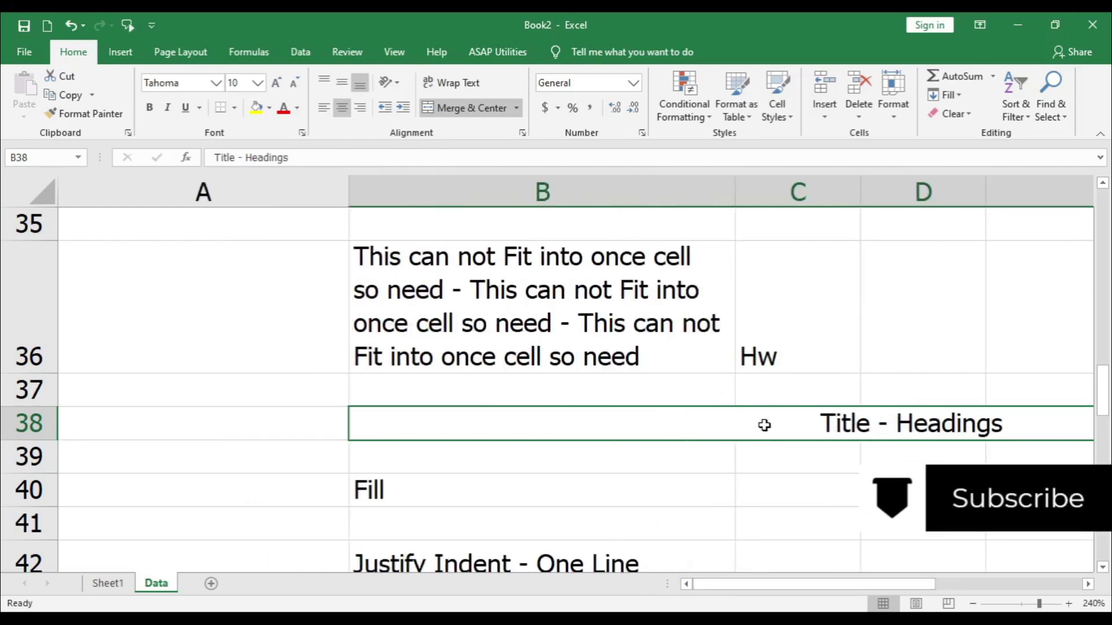
Step: Try Merge Across on the already merged title cell in row 38, and undo the merging of B38:E38
left_click(515, 109)
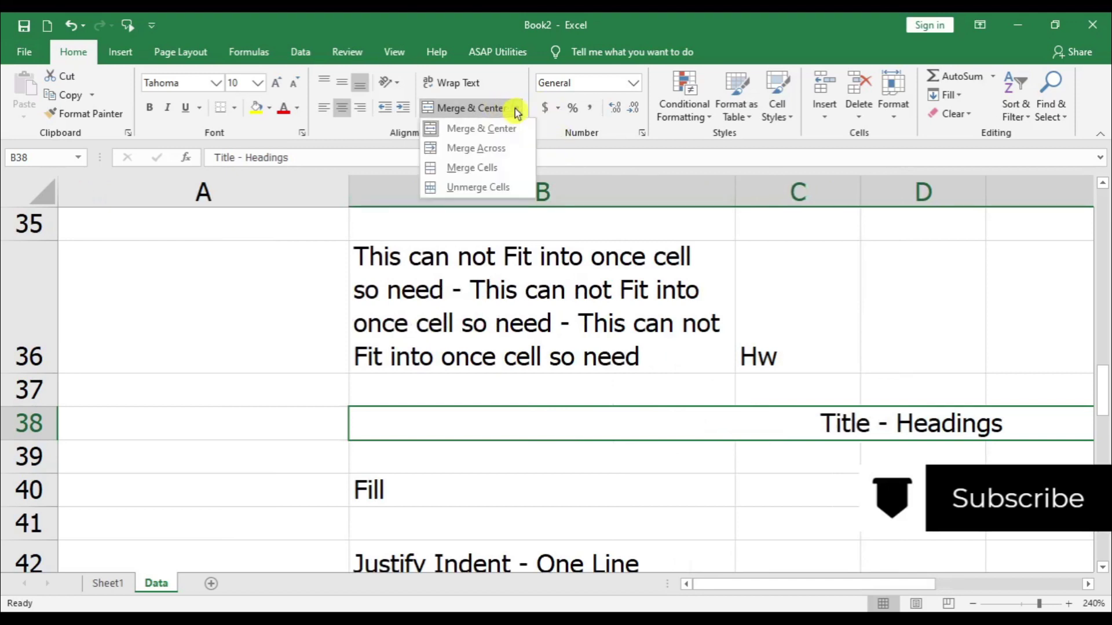
left_click(475, 149)
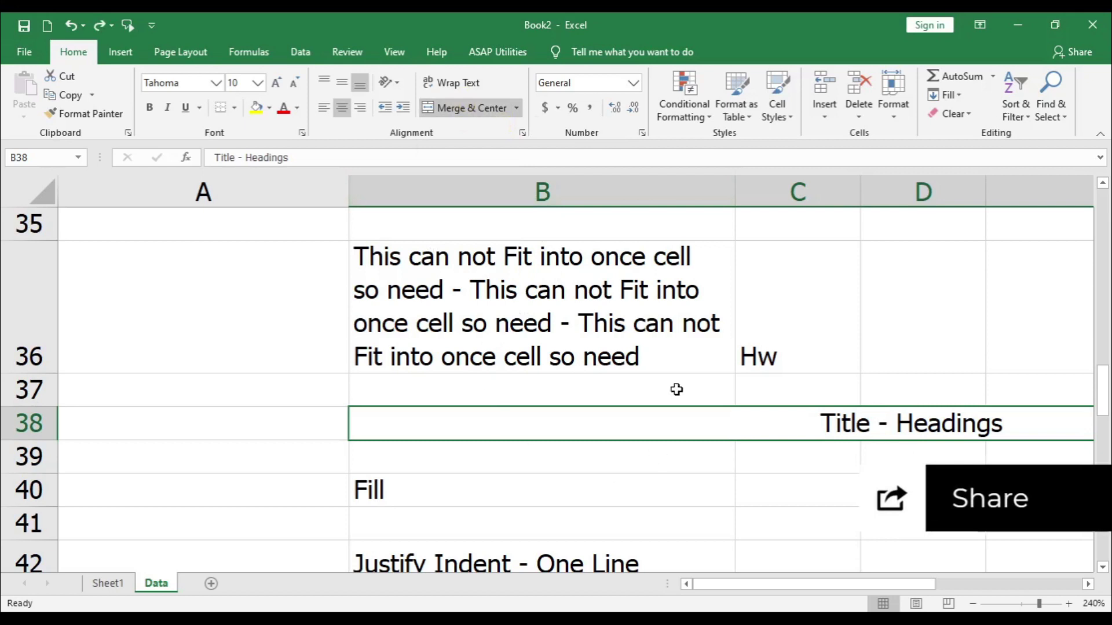
key("ctrl+z")
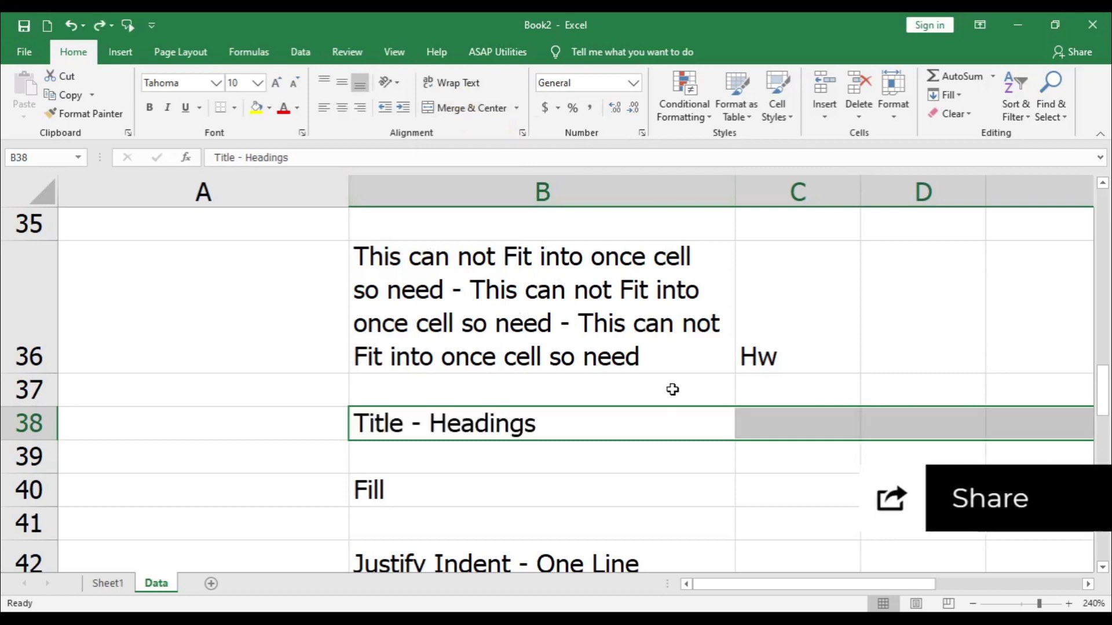
Step: Apply Merge Across to cells B38:E38 holding the title, and unmerge them again
left_click(517, 109)
left_click(512, 148)
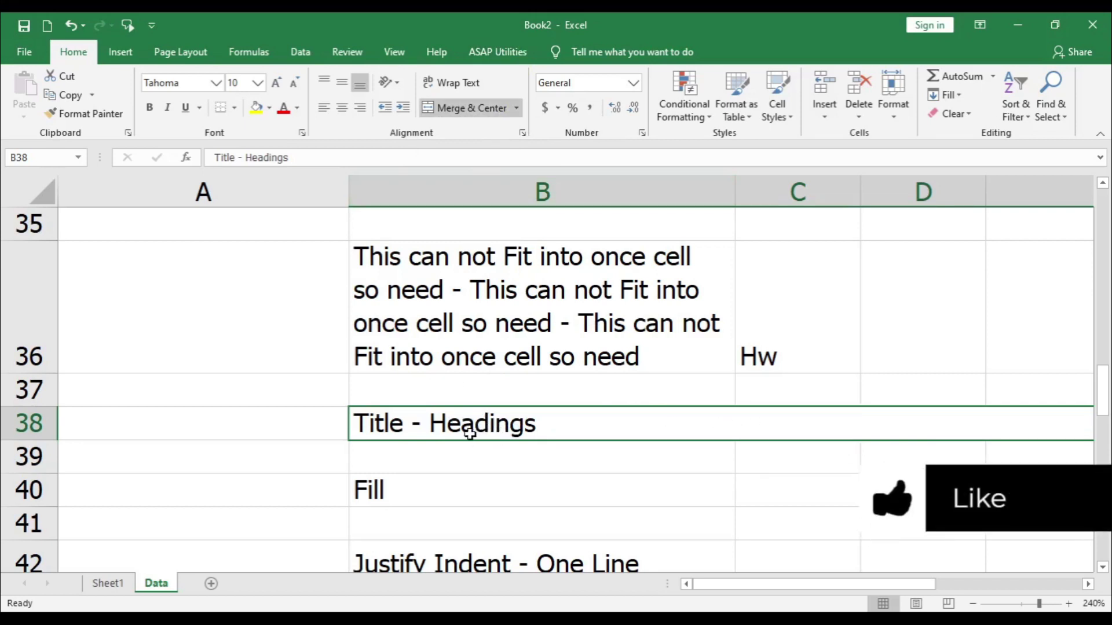
left_click(521, 111)
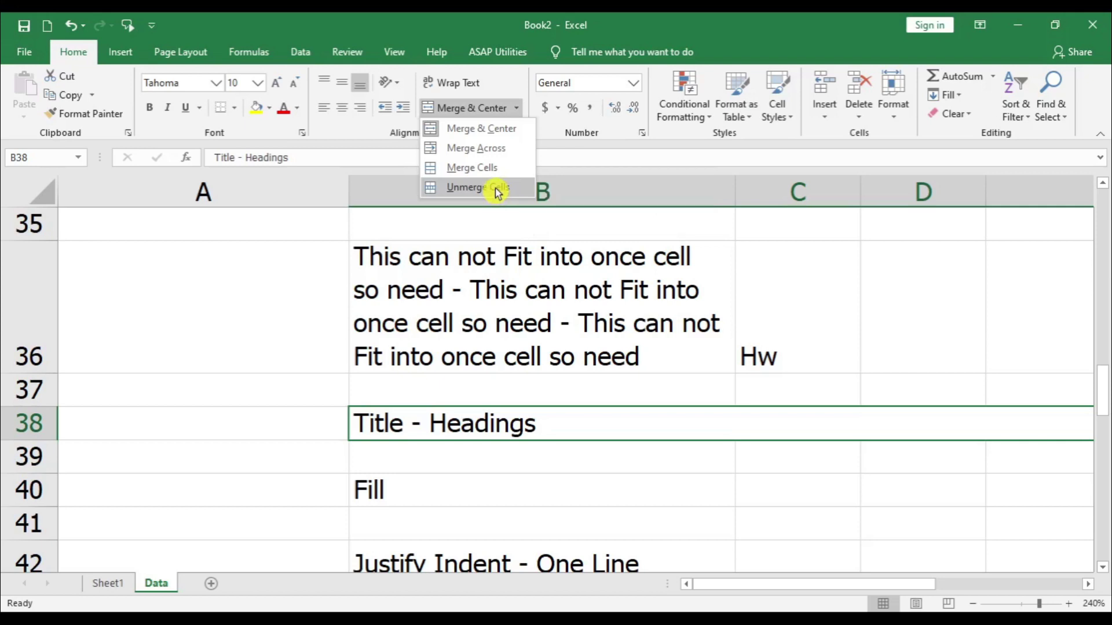
left_click(499, 192)
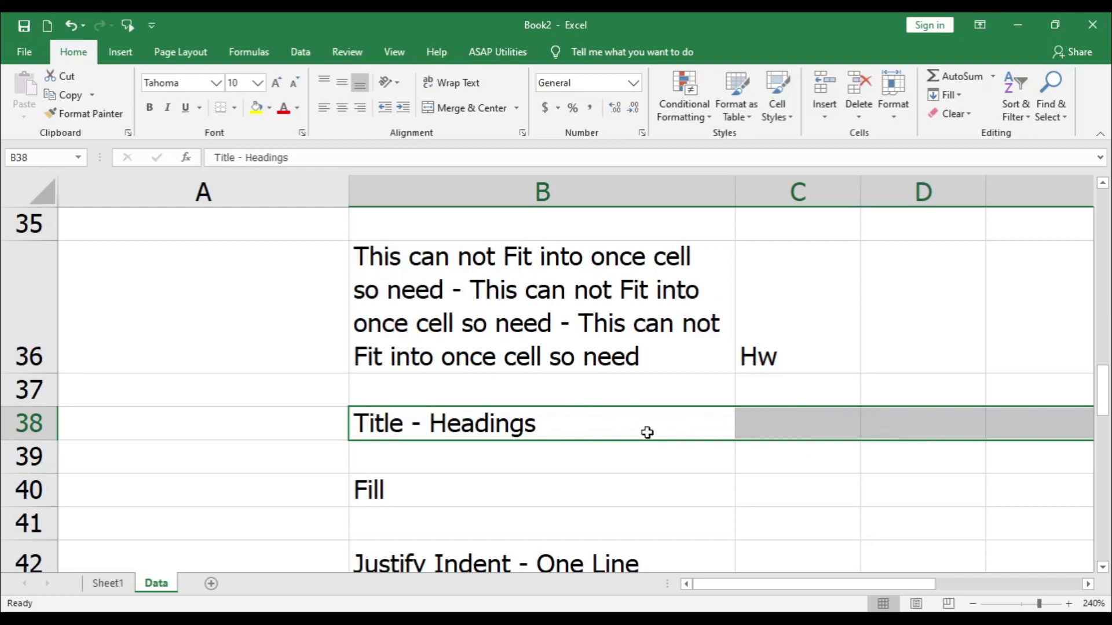
Step: Set the horizontal alignment of the Fill text in cell B40 to Fill
left_click(509, 489)
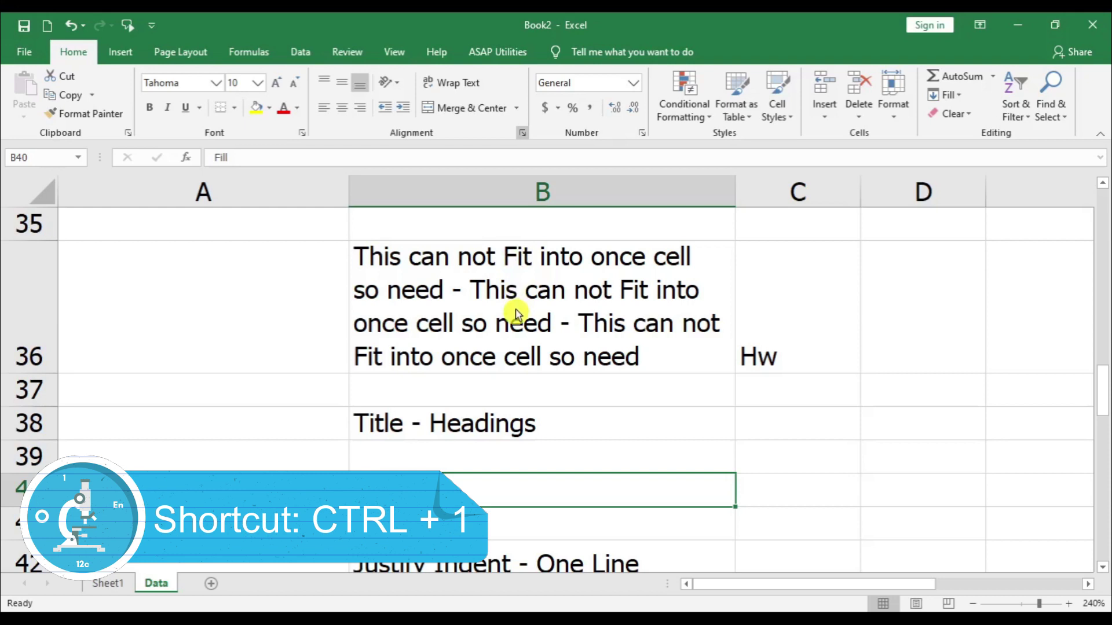
key("ctrl+1")
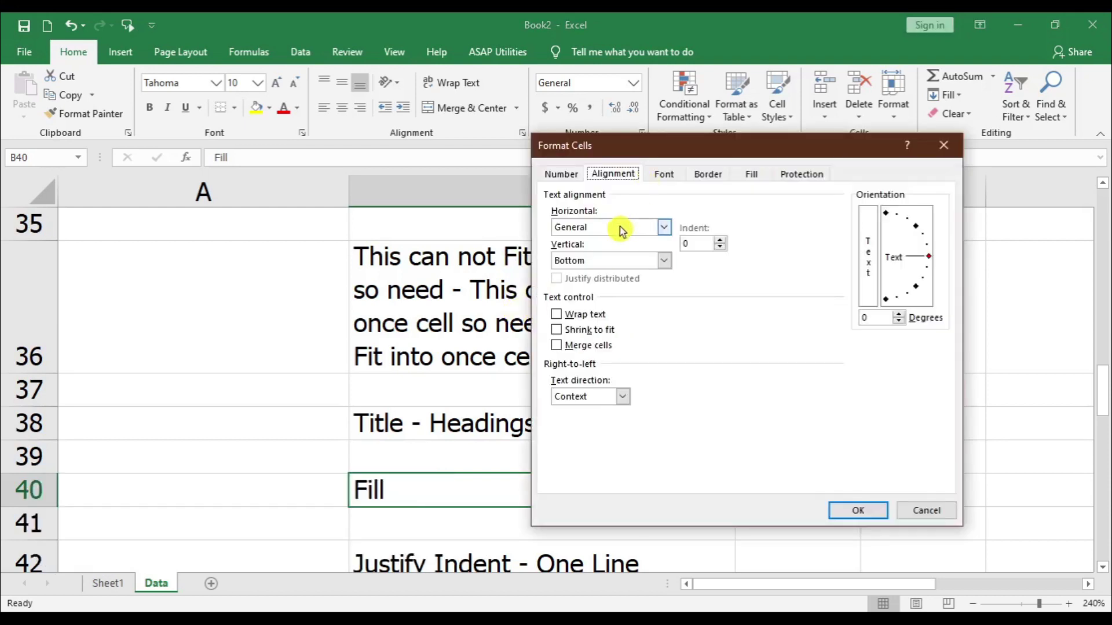
left_click(621, 229)
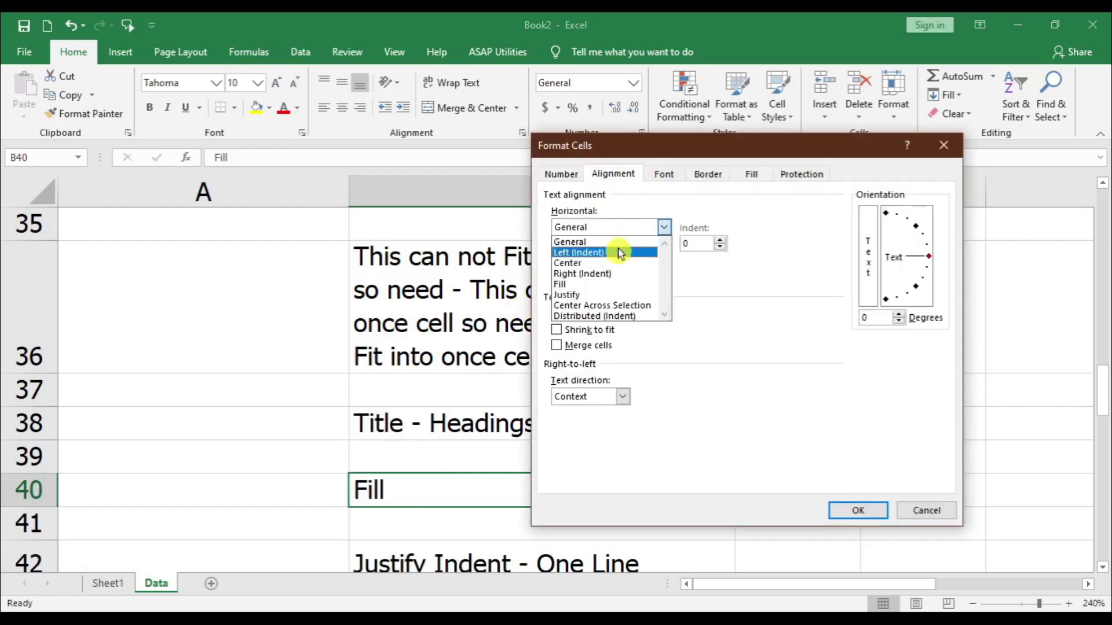
left_click(616, 285)
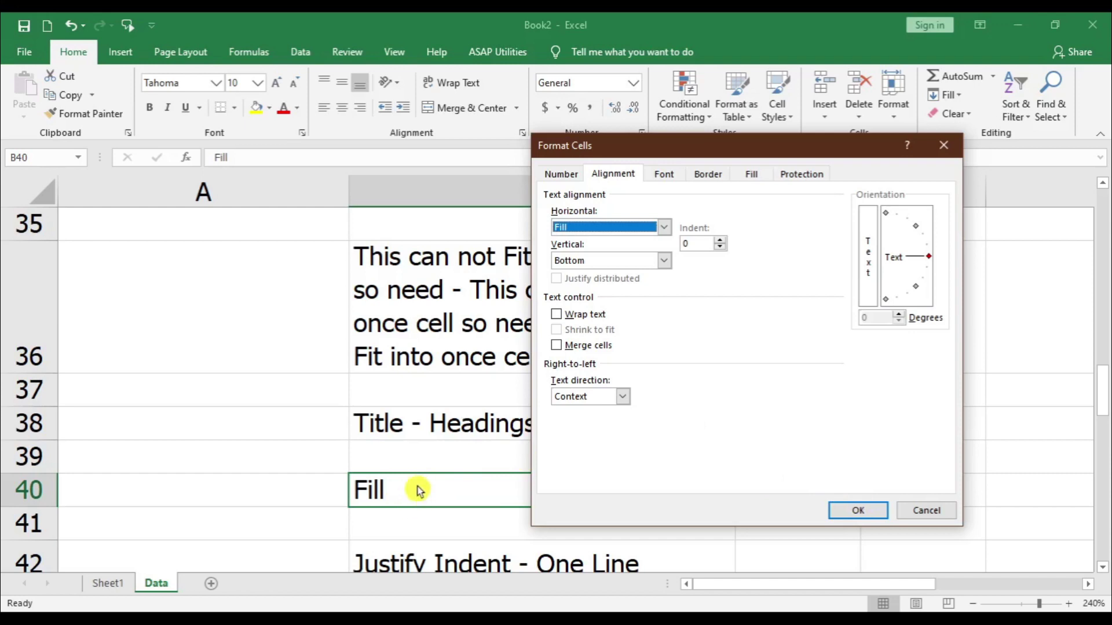
left_click_drag(814, 155, 570, 74)
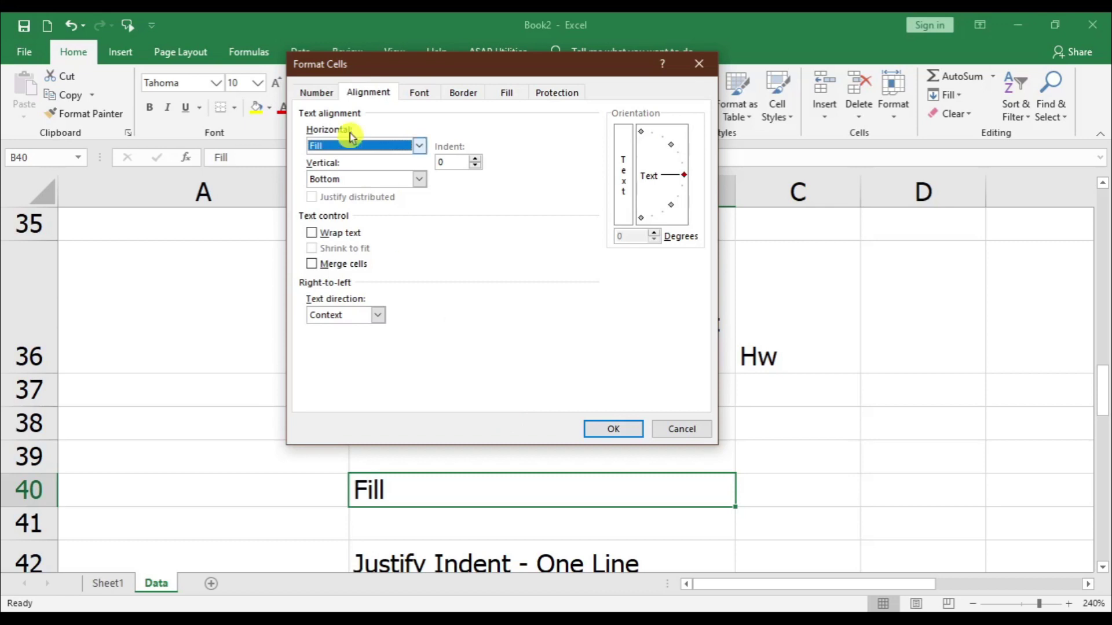
left_click(616, 431)
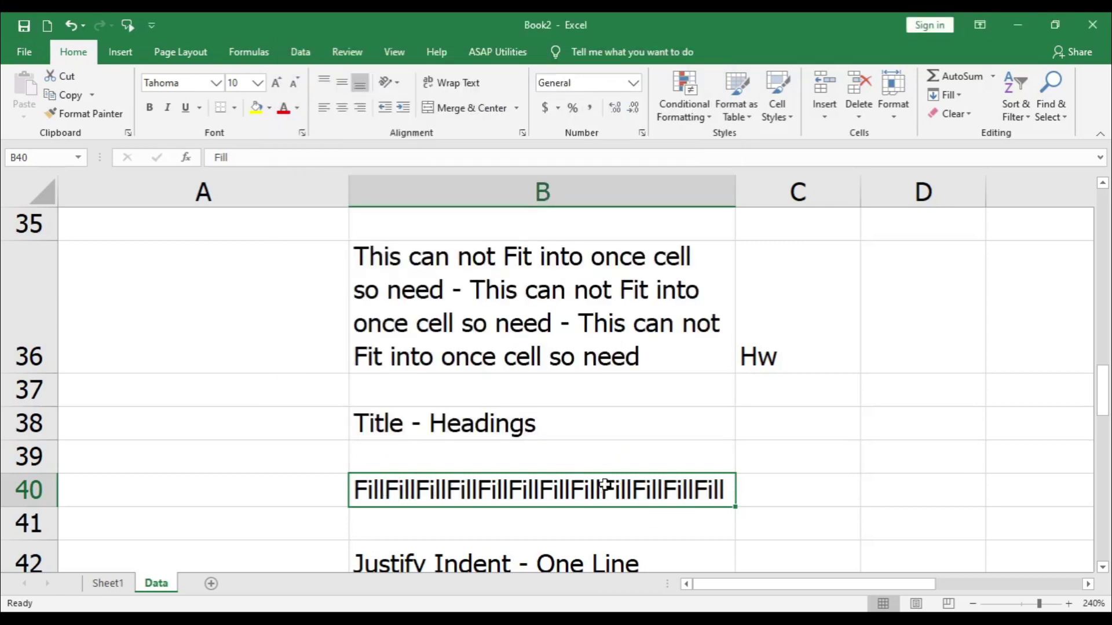
Step: Widen column B slightly so the repeated text in B40 has more room
left_click(690, 189)
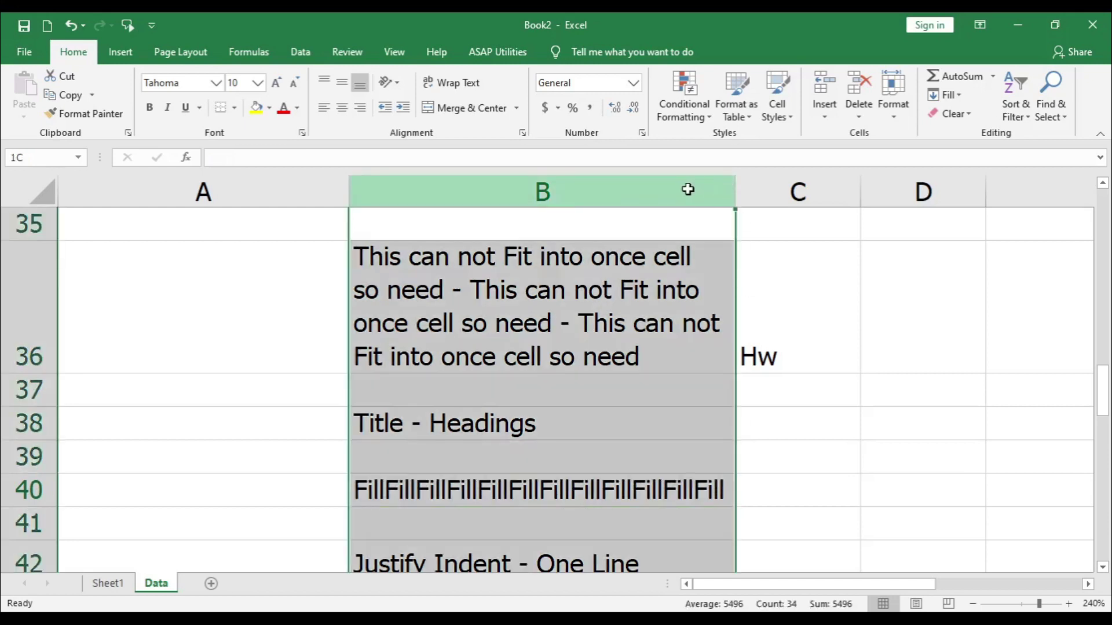
left_click_drag(737, 186, 760, 206)
left_click(828, 486)
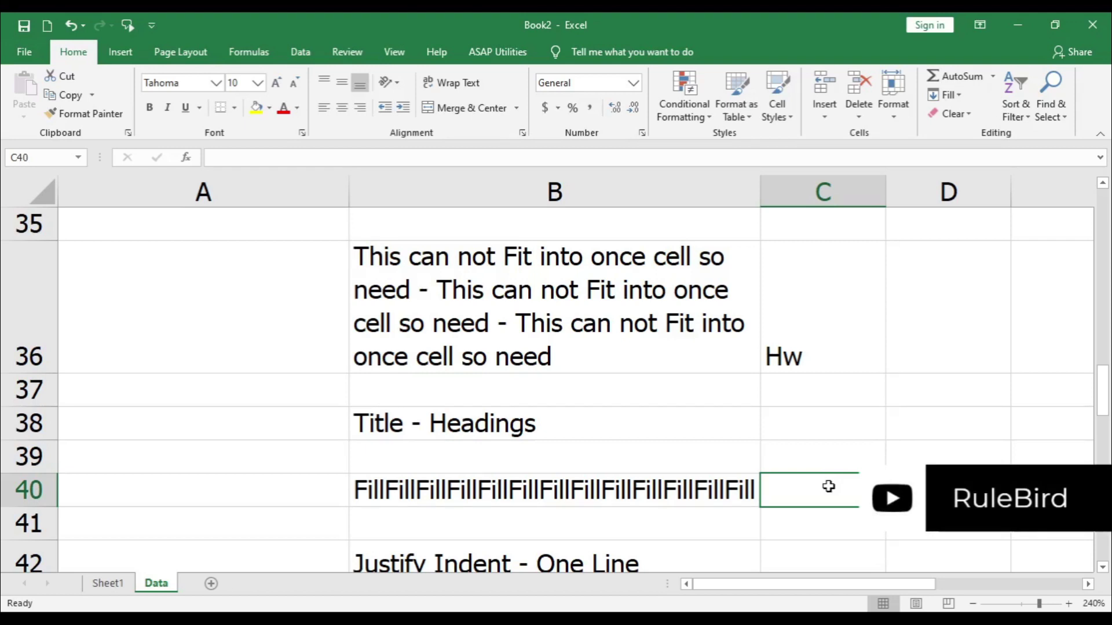
Step: Extend the repeated Fill text into empty cell C40 by setting its horizontal alignment to Fill, and check cells B40 and C40
left_click(605, 491)
left_click(834, 491)
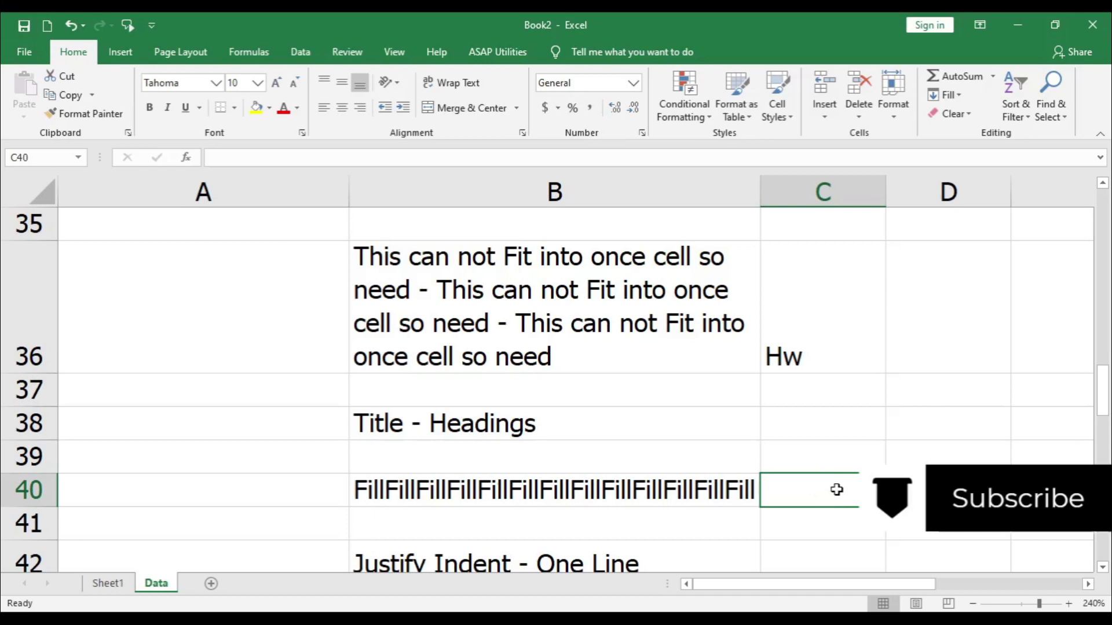
key("ctrl+1")
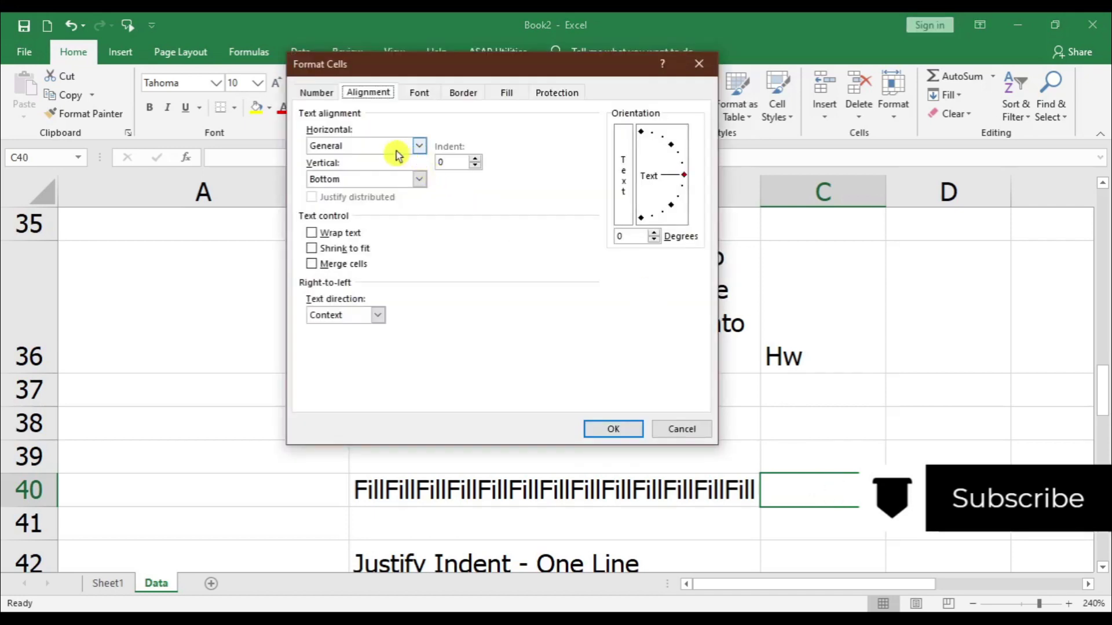
left_click(418, 146)
left_click(324, 202)
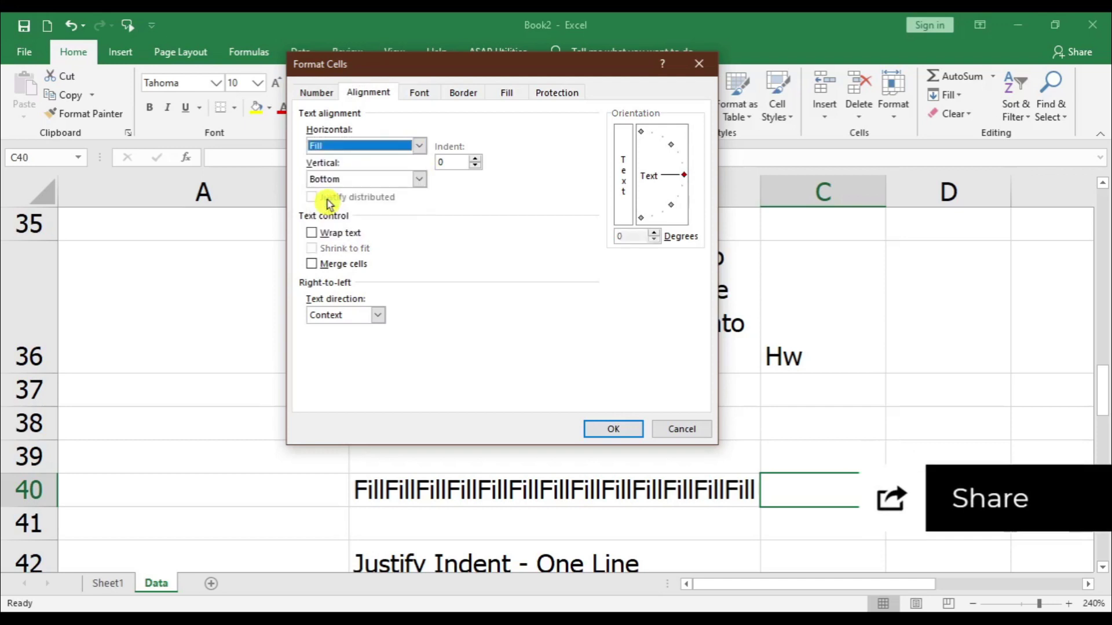
left_click(614, 429)
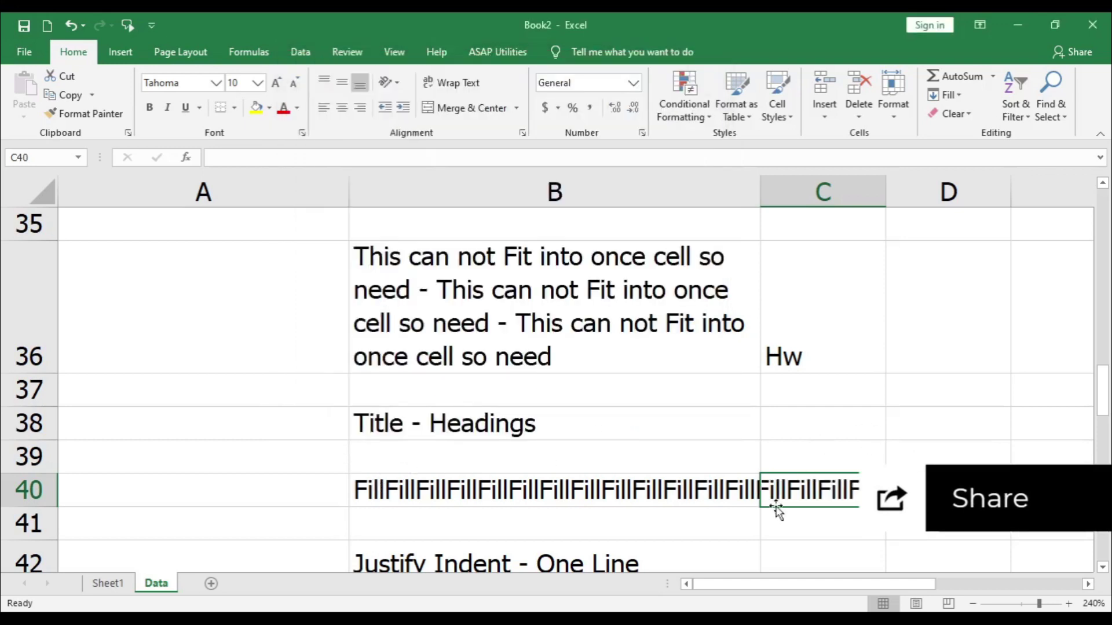
left_click(816, 567)
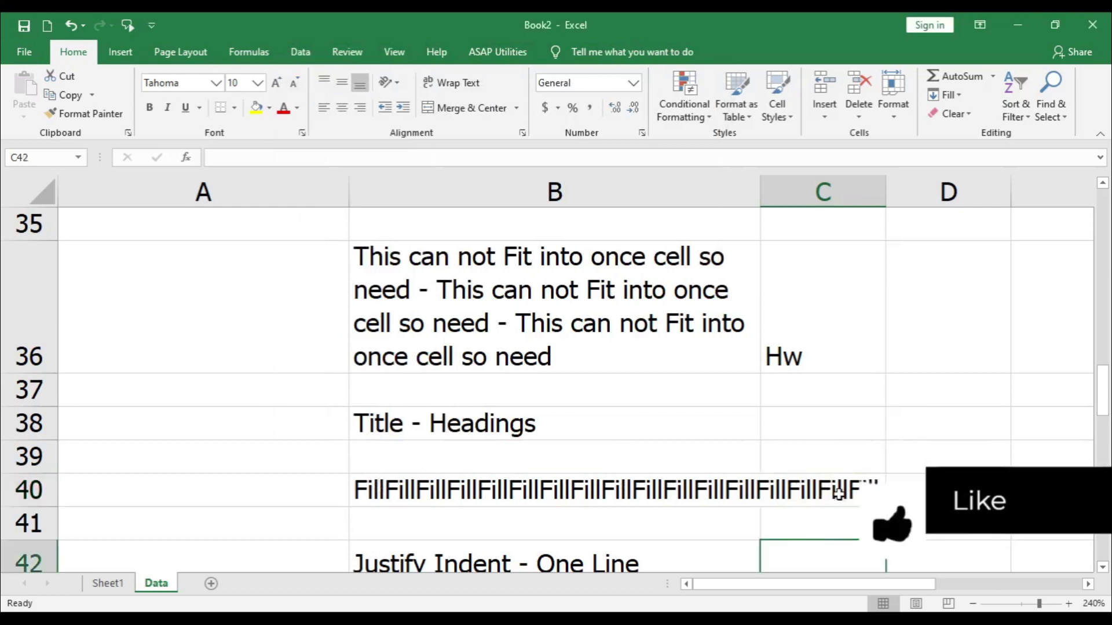
left_click(838, 492)
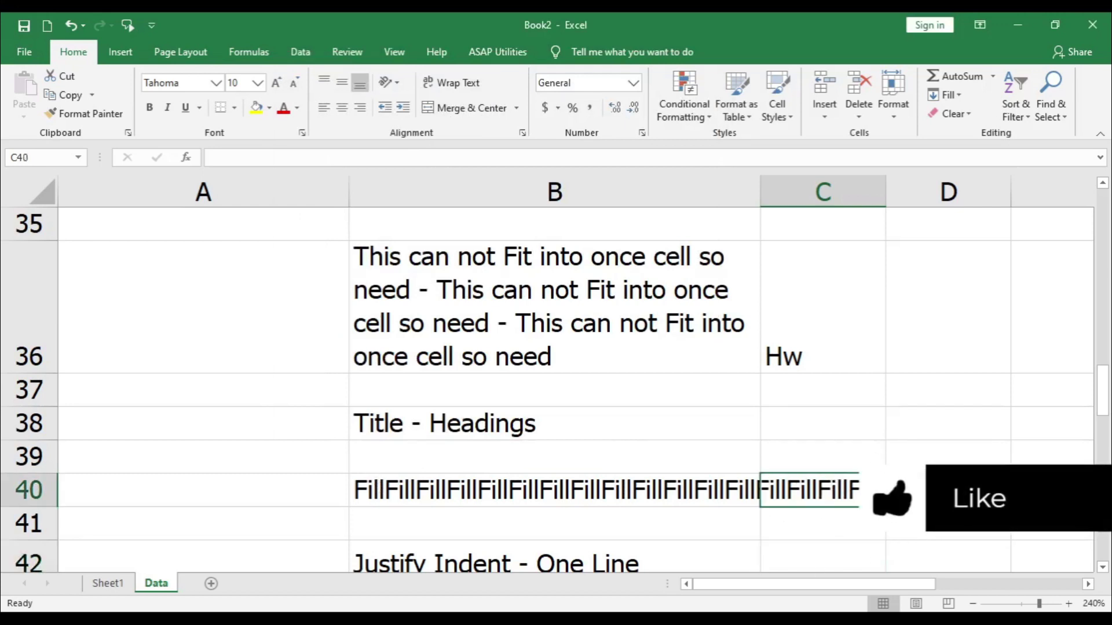
left_click(363, 491)
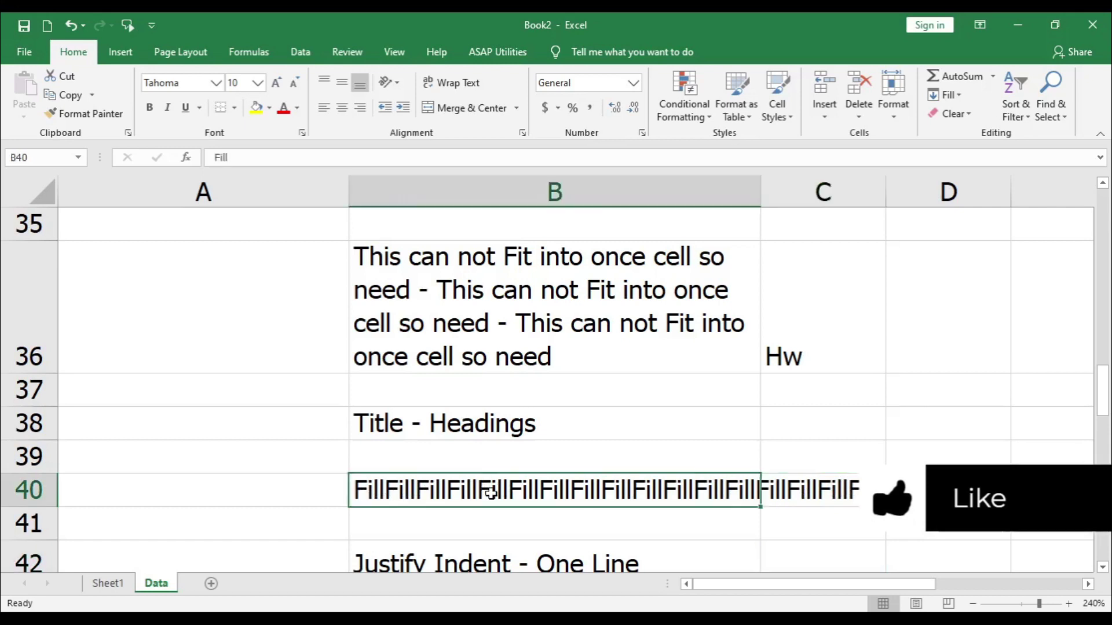
left_click(829, 490)
Step: Apply the Fill horizontal alignment to empty cell D40 as well
left_click(941, 492)
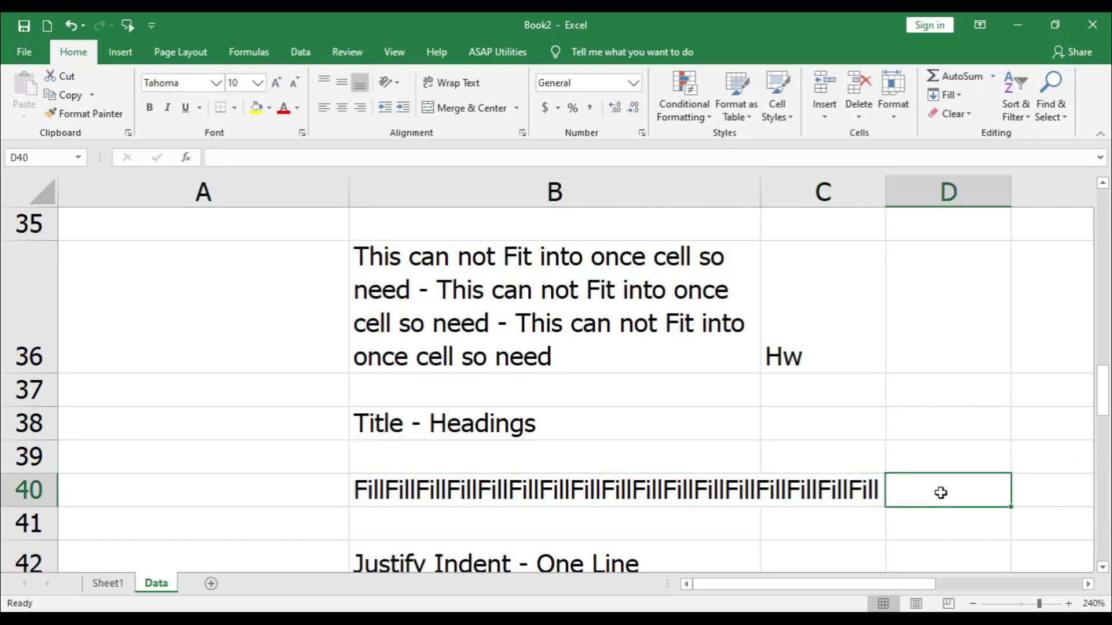
key("ctrl+1")
left_click(357, 146)
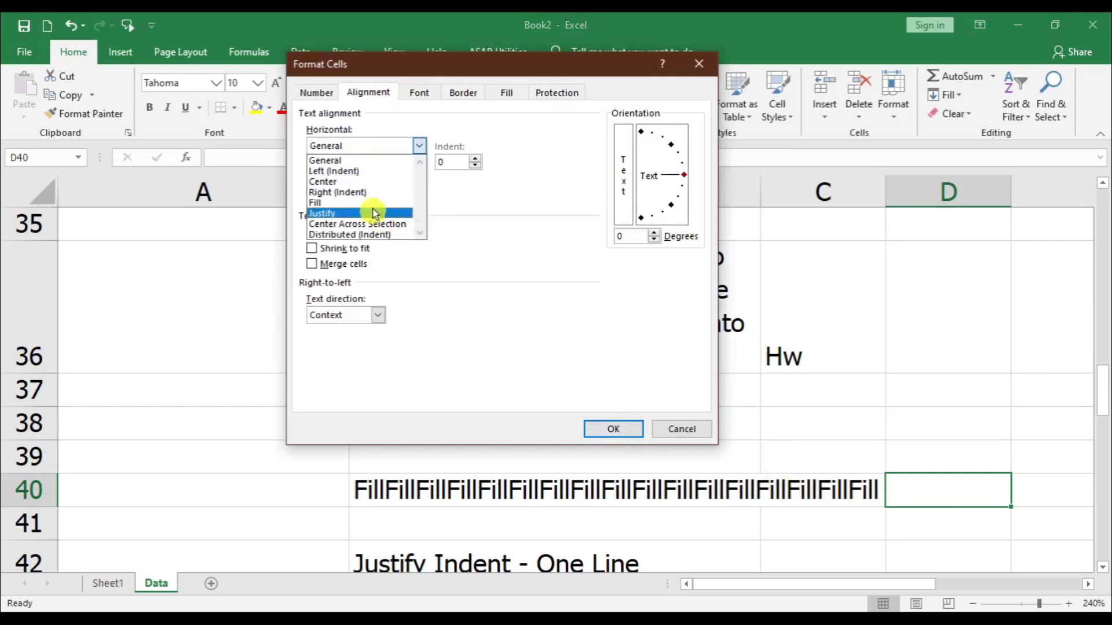
left_click(325, 202)
left_click(615, 429)
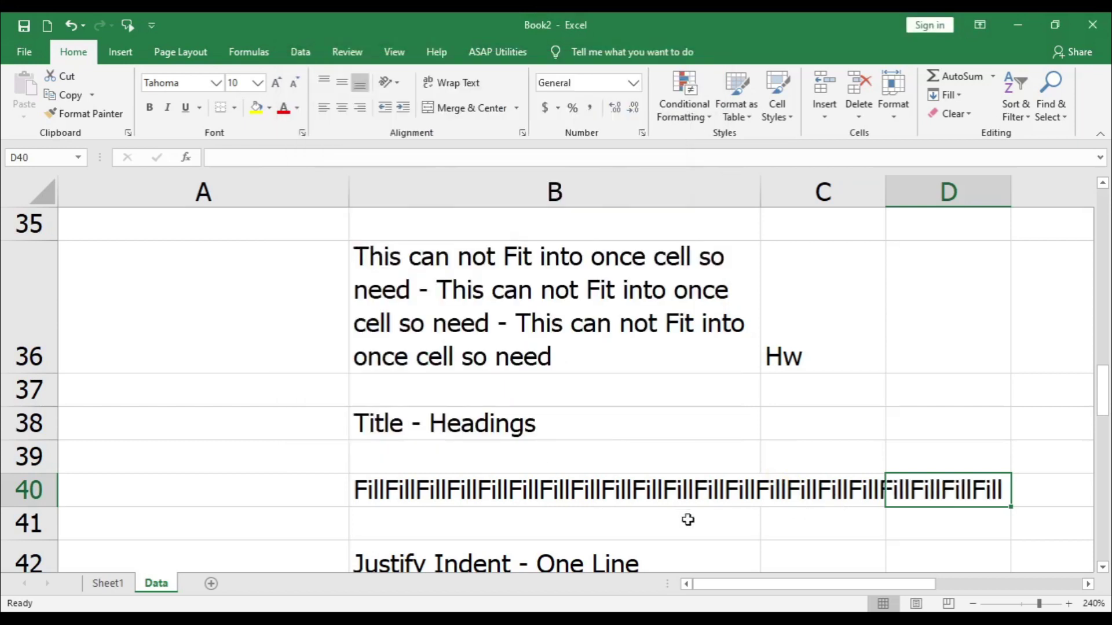
Step: Set the horizontal alignment of the one-line text in cell B42 to Justify
scroll(612, 512, "down", 1)
left_click(562, 373)
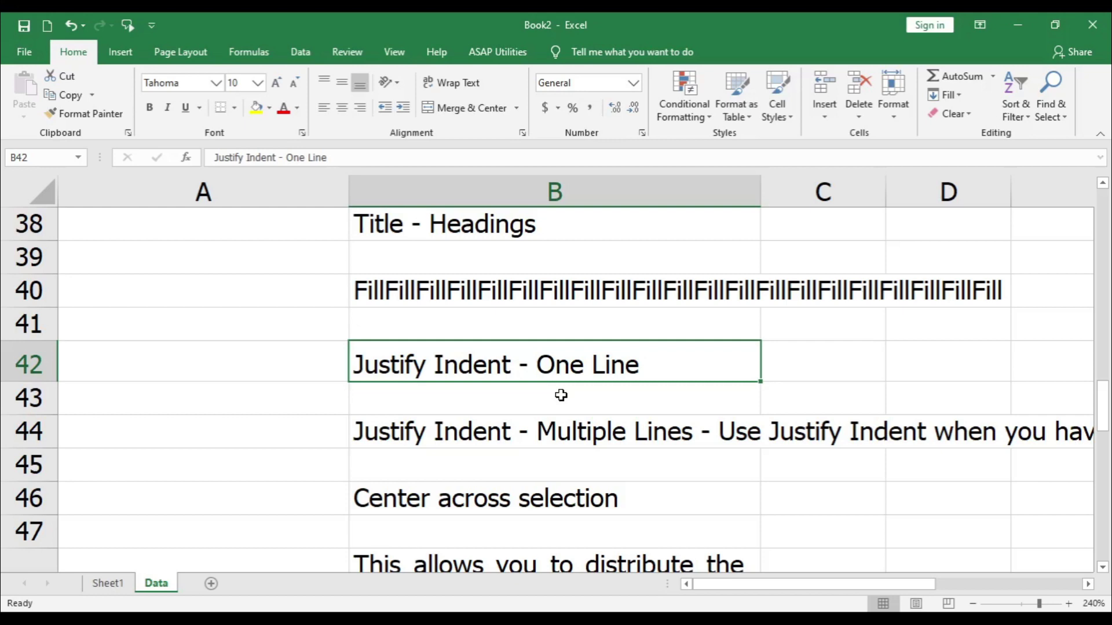
key("ctrl+1")
left_click(392, 146)
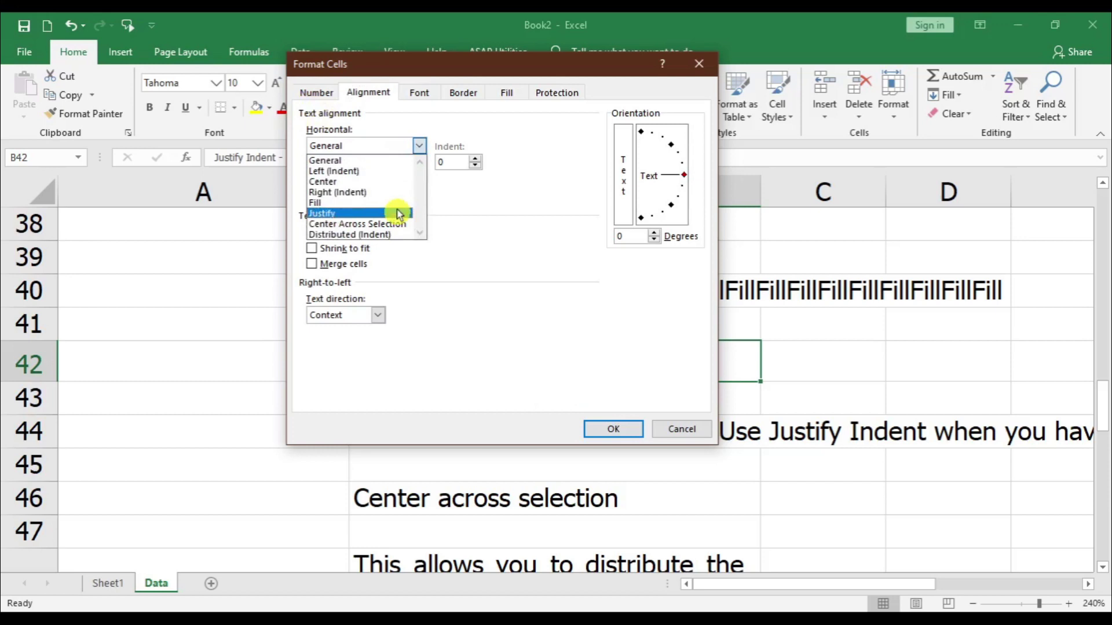
left_click(387, 214)
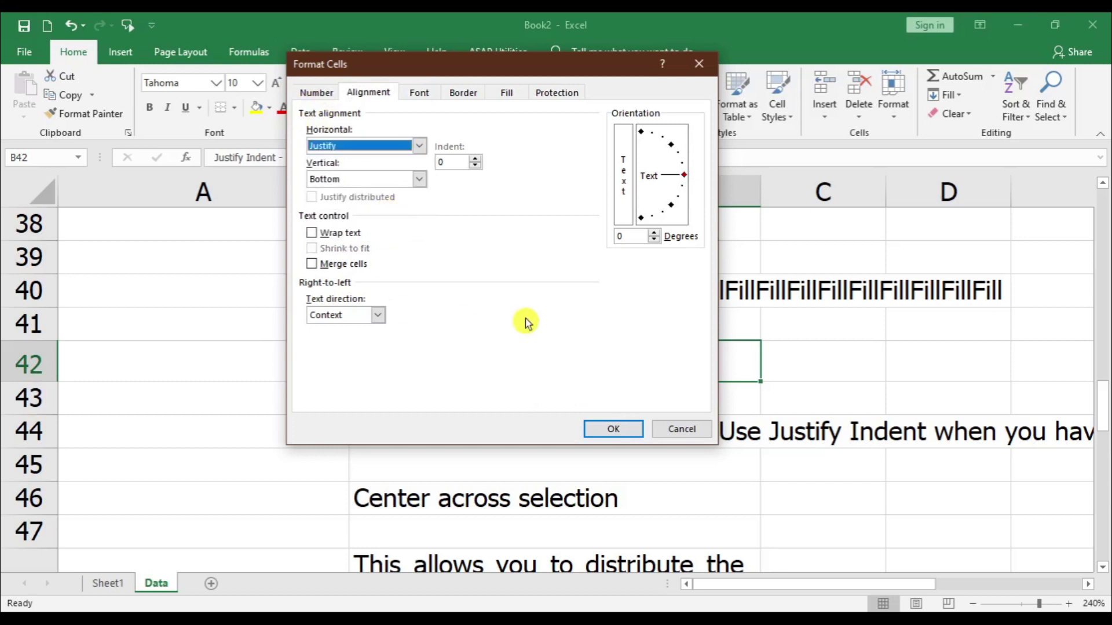
left_click(613, 428)
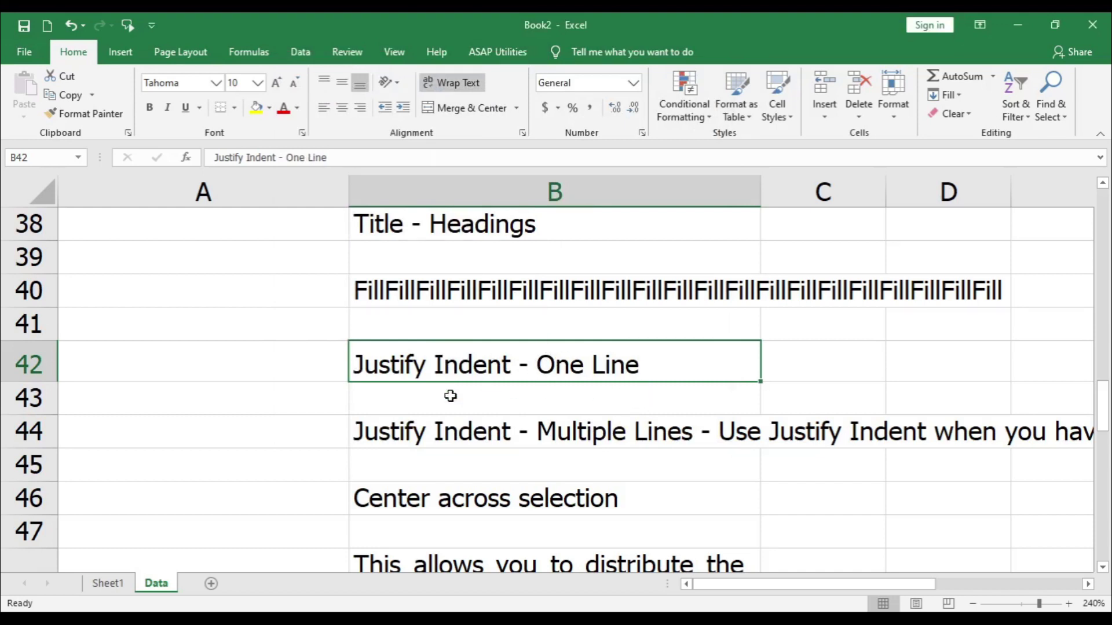
Step: Set the horizontal alignment of the long multiple-lines text in cell B44 to Justify
left_click(617, 434)
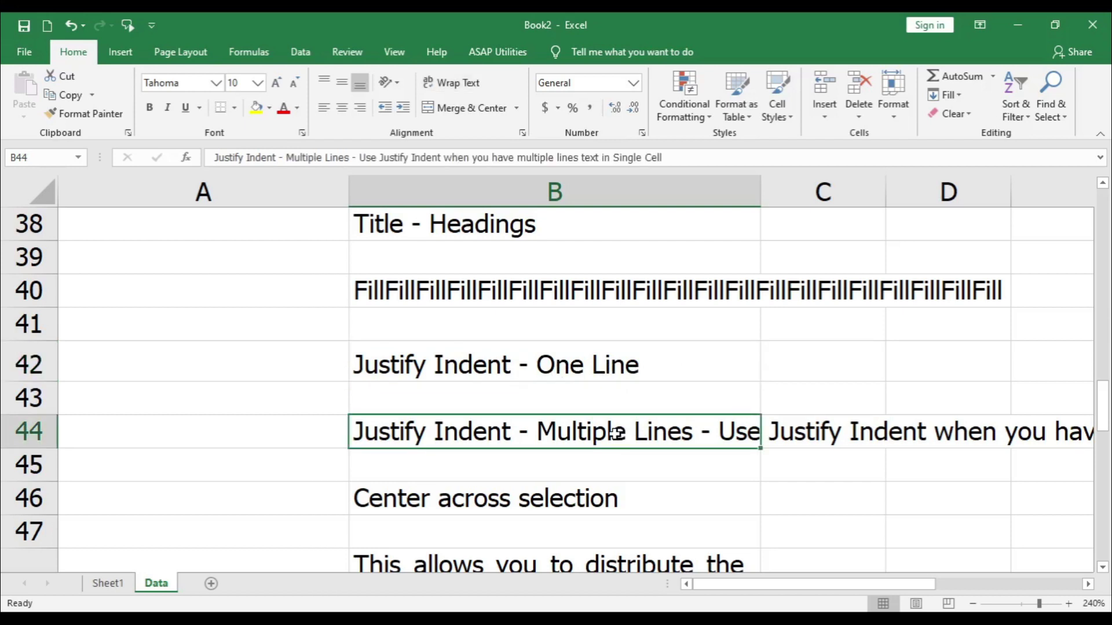
key("ctrl+1")
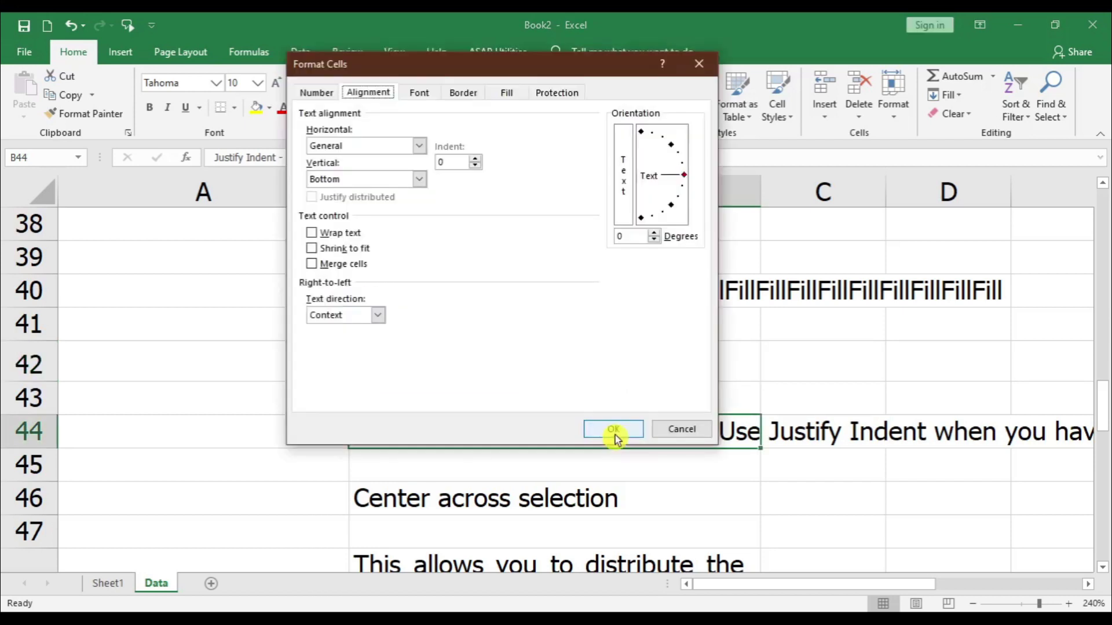
left_click(391, 154)
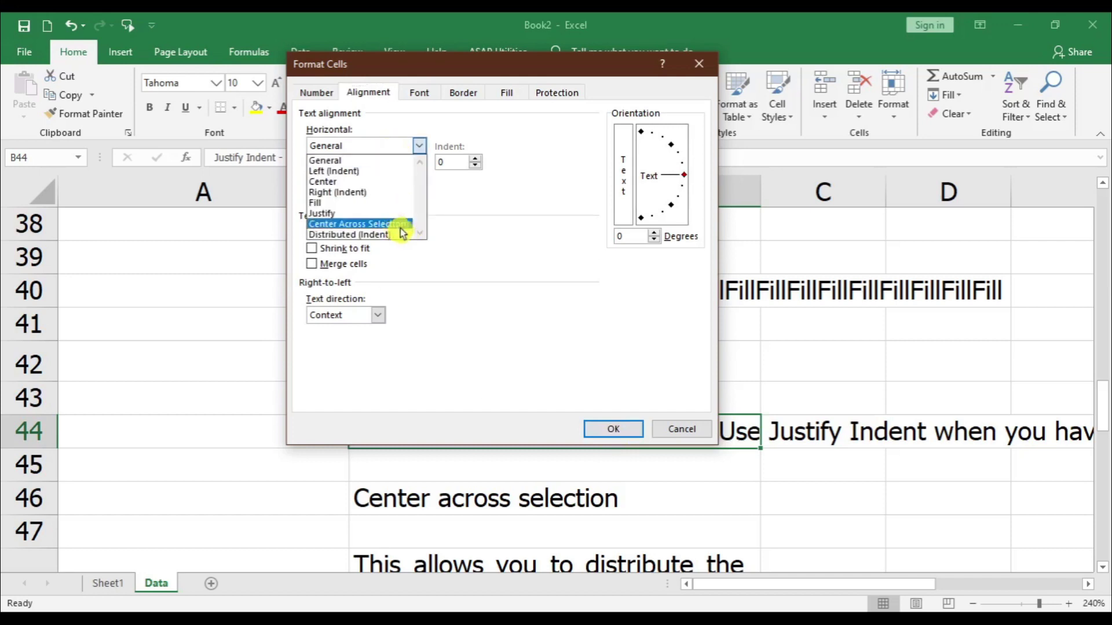
left_click(383, 212)
left_click(616, 432)
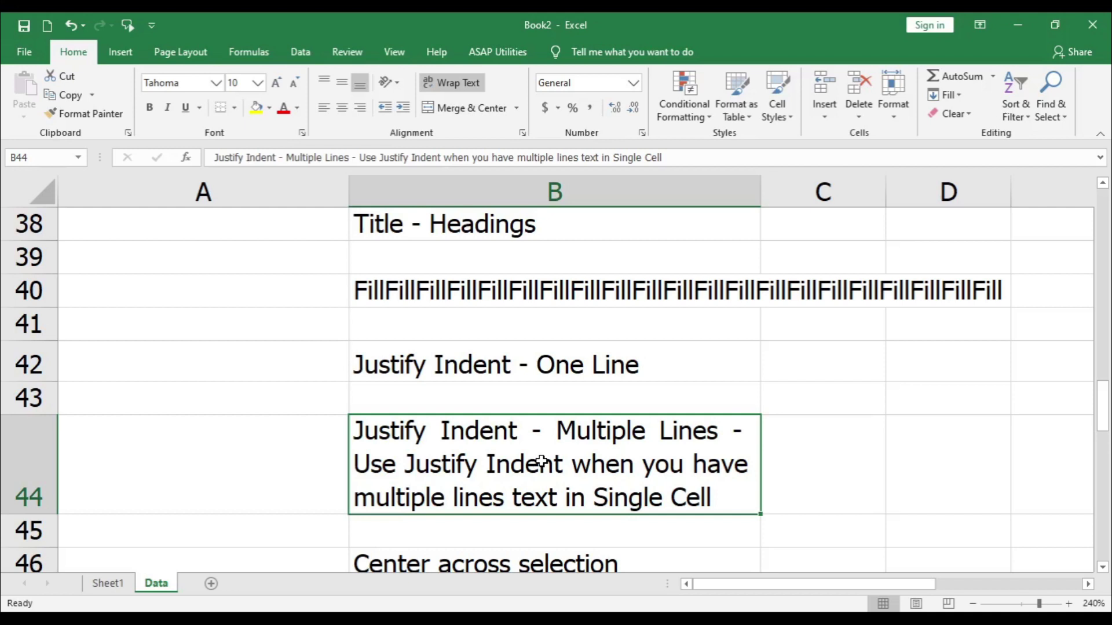
Step: Make the Center across selection text in cell B46 bold
scroll(541, 461, "down", 1)
left_click(473, 468)
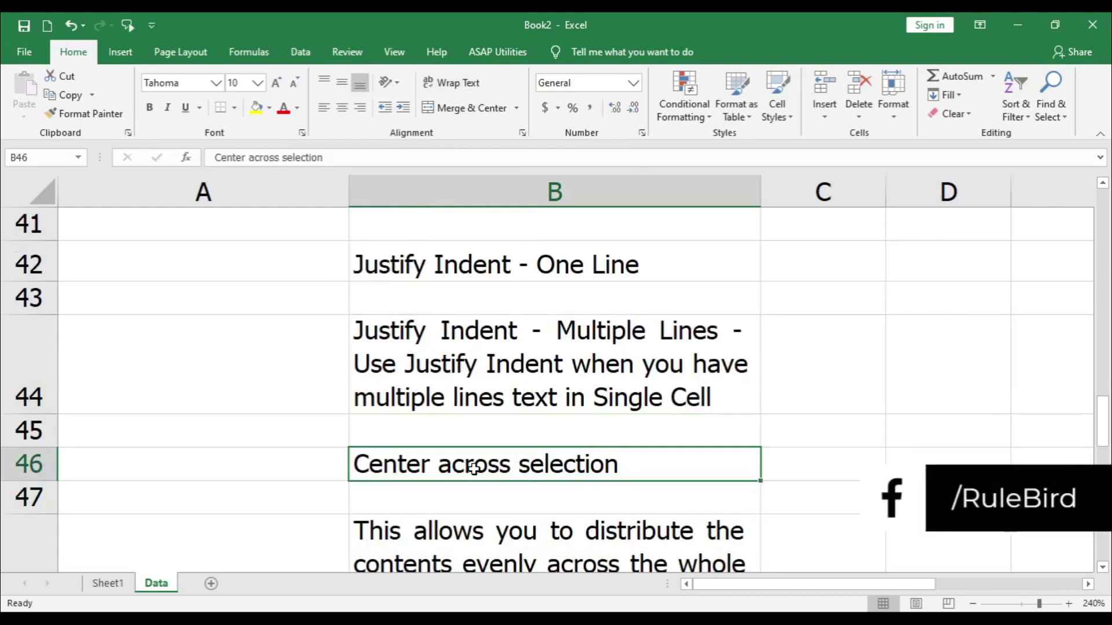
key("ctrl+b")
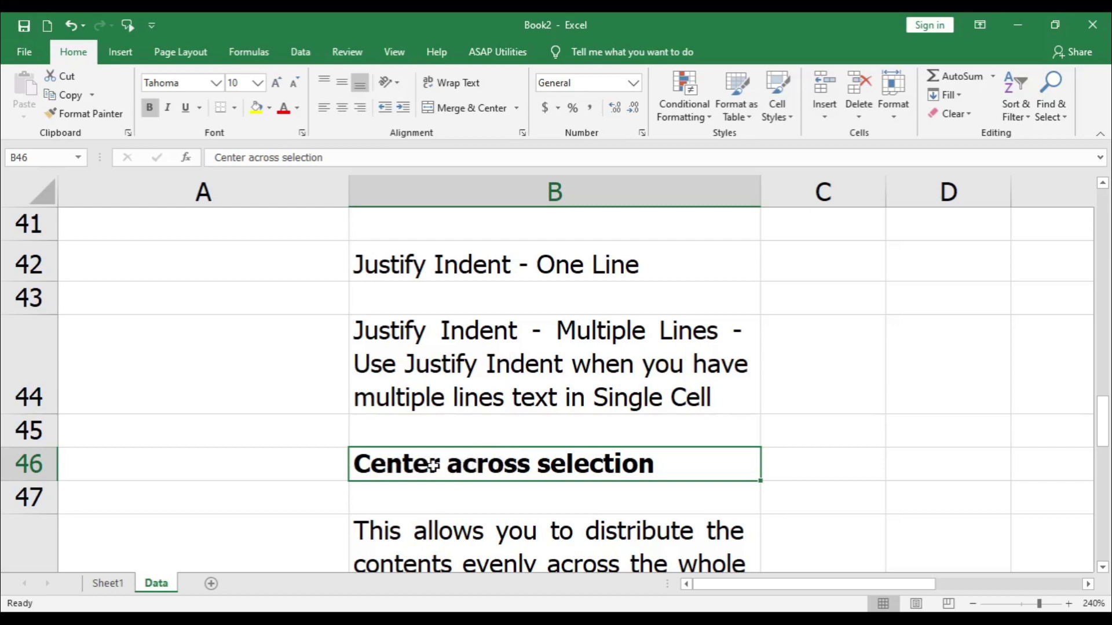
Step: Center the bold text in B46 over cells B46:E46 with the Center Across Selection horizontal alignment, without merging
key("shift+Right")
key("shift+Right")
key("shift+Right")
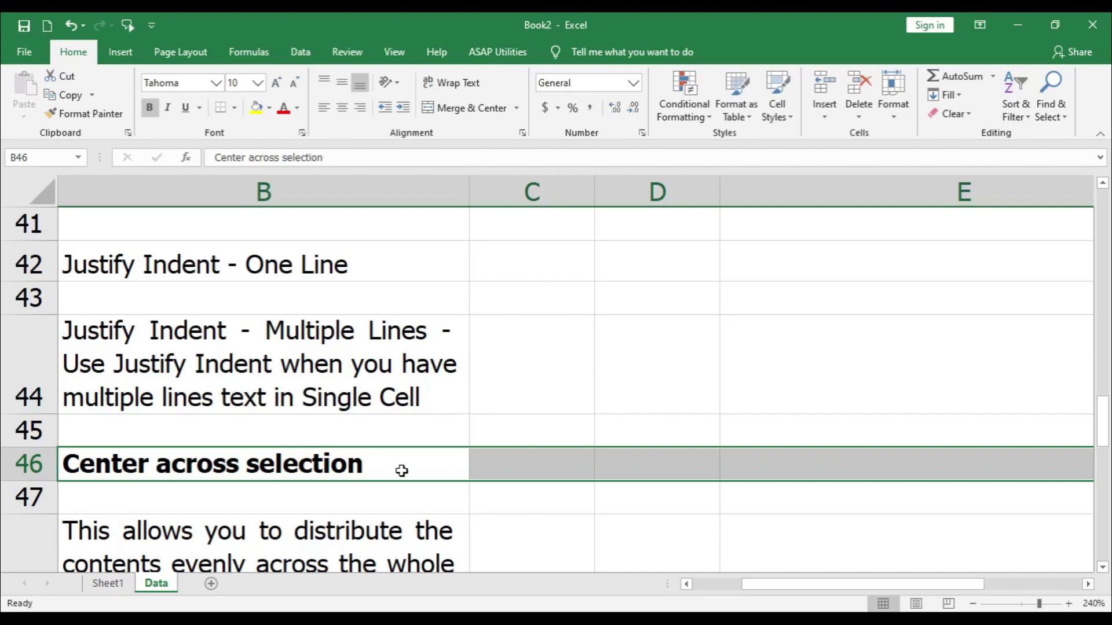
key("ctrl+1")
left_click(409, 146)
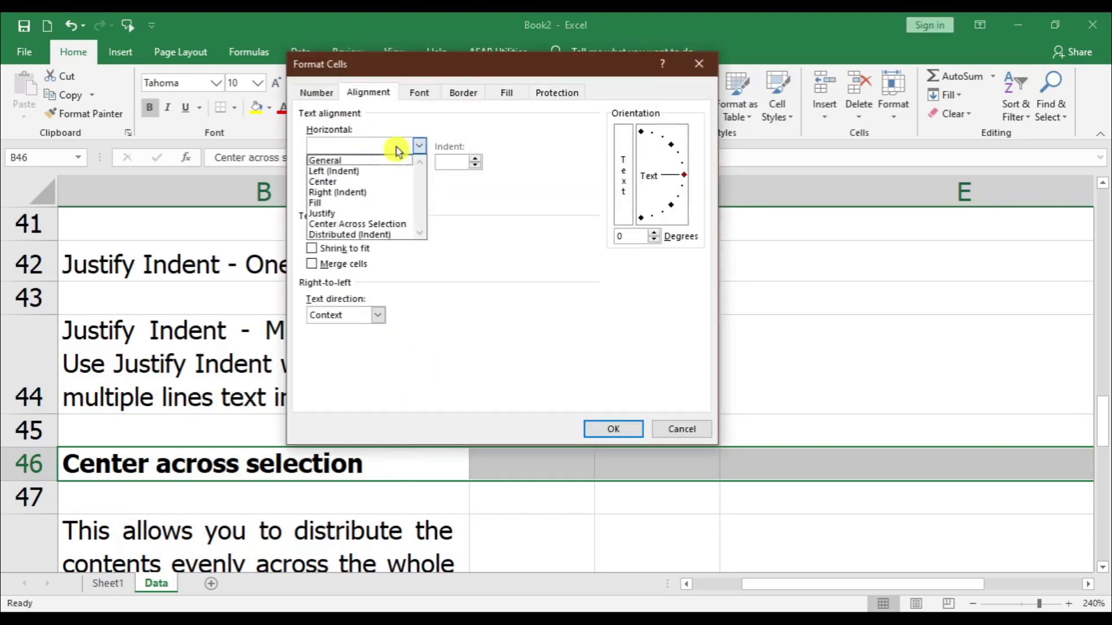
left_click(399, 227)
left_click(618, 430)
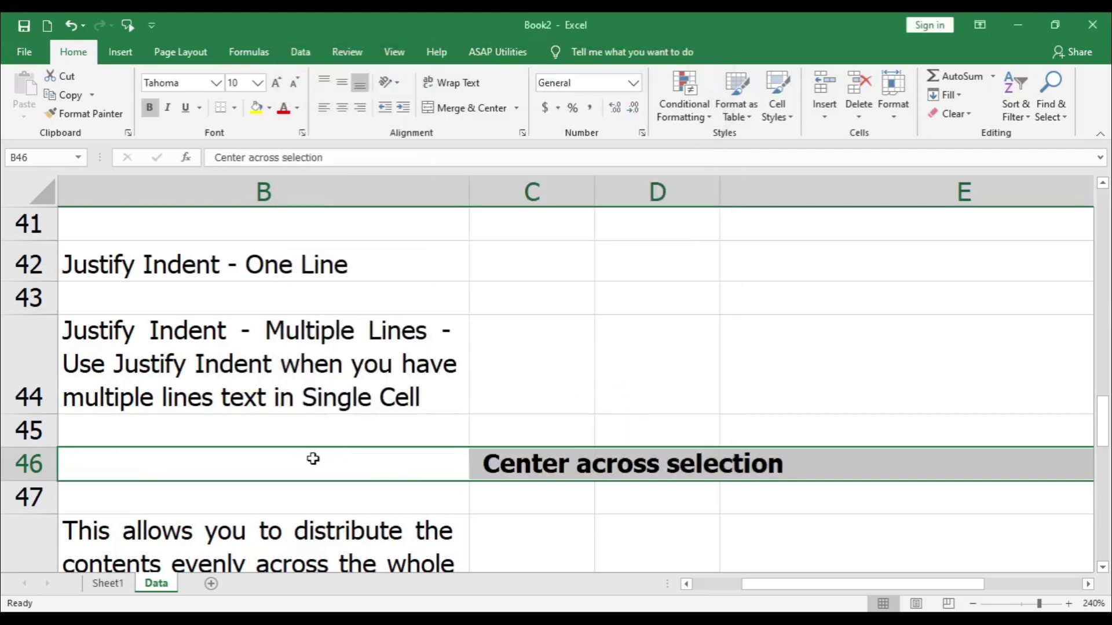
Step: Check cells B46 to E46 one by one to see whether they are still separate, and reselect B46:E46
left_click(341, 464)
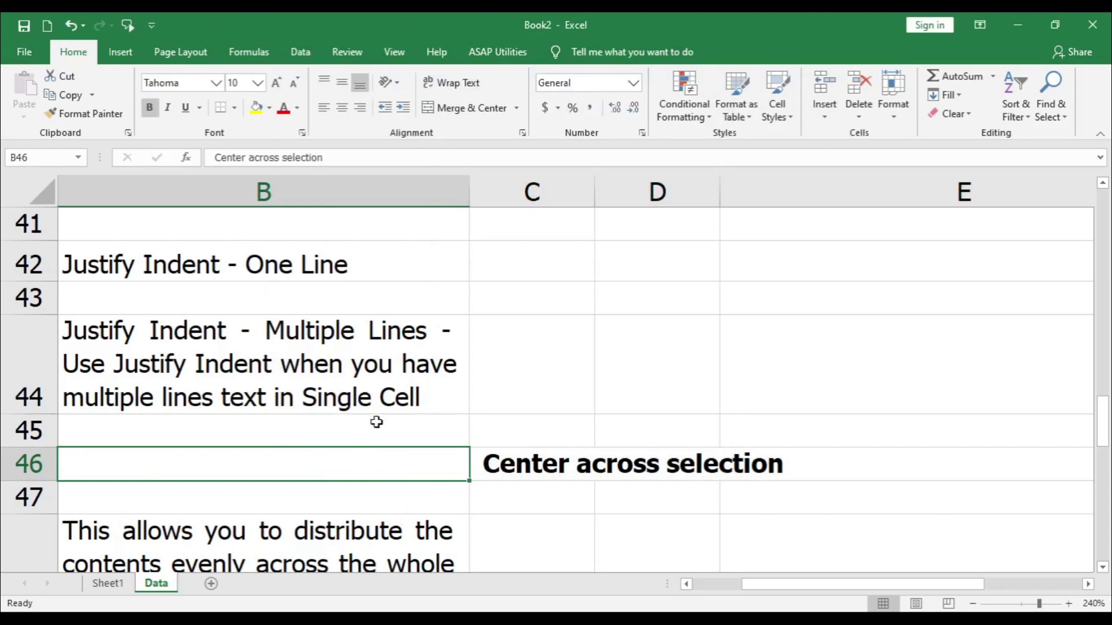
left_click(546, 464)
left_click(683, 465)
left_click(842, 453)
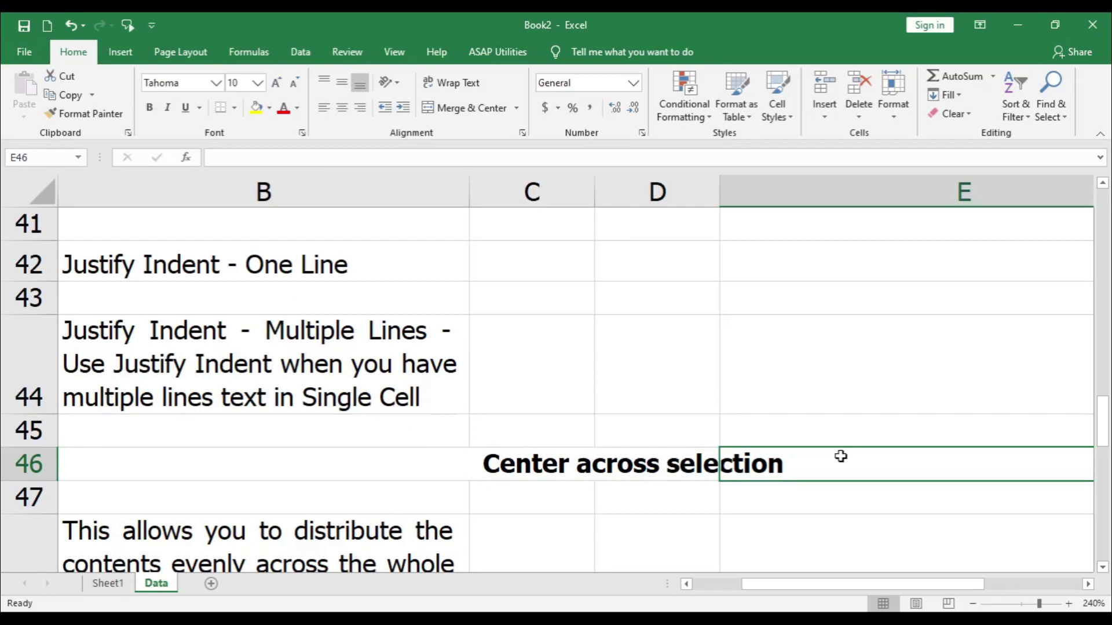
left_click(367, 460)
key("shift+Right")
key("shift+Right")
key("shift+Right")
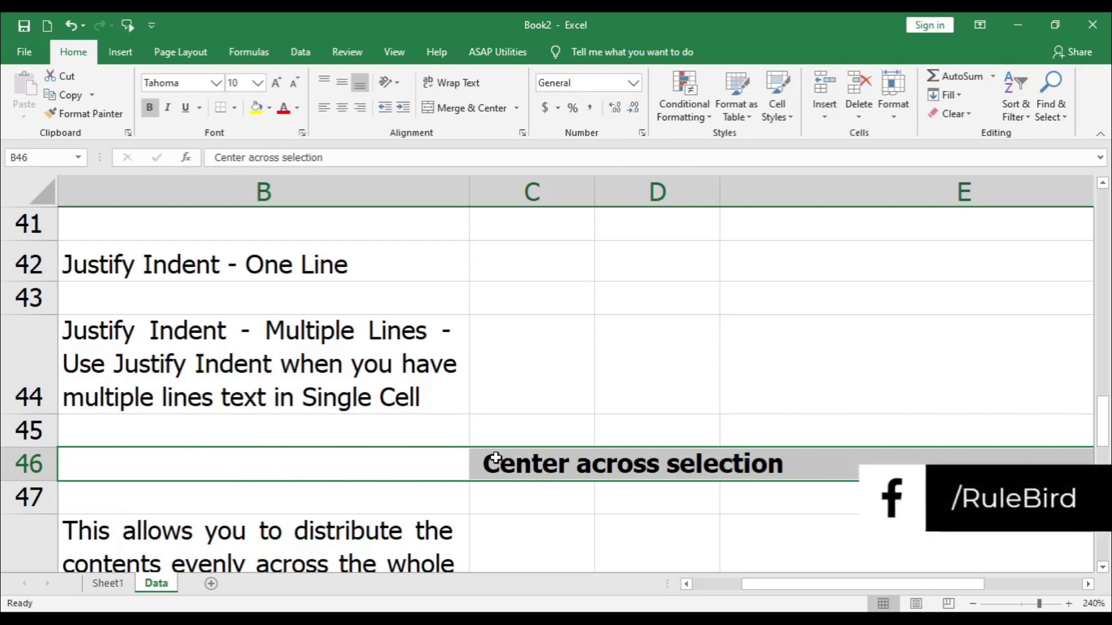
scroll(495, 459, "down", 1)
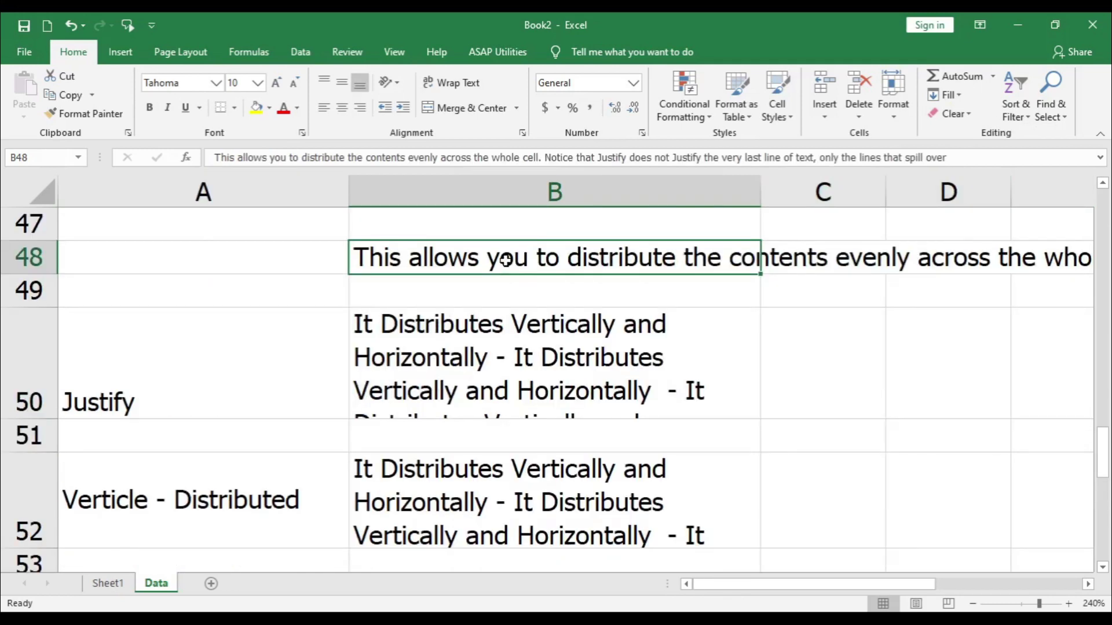
Step: Set the horizontal alignment of the long text in cell B48 to Distributed (Indent)
key("ctrl+1")
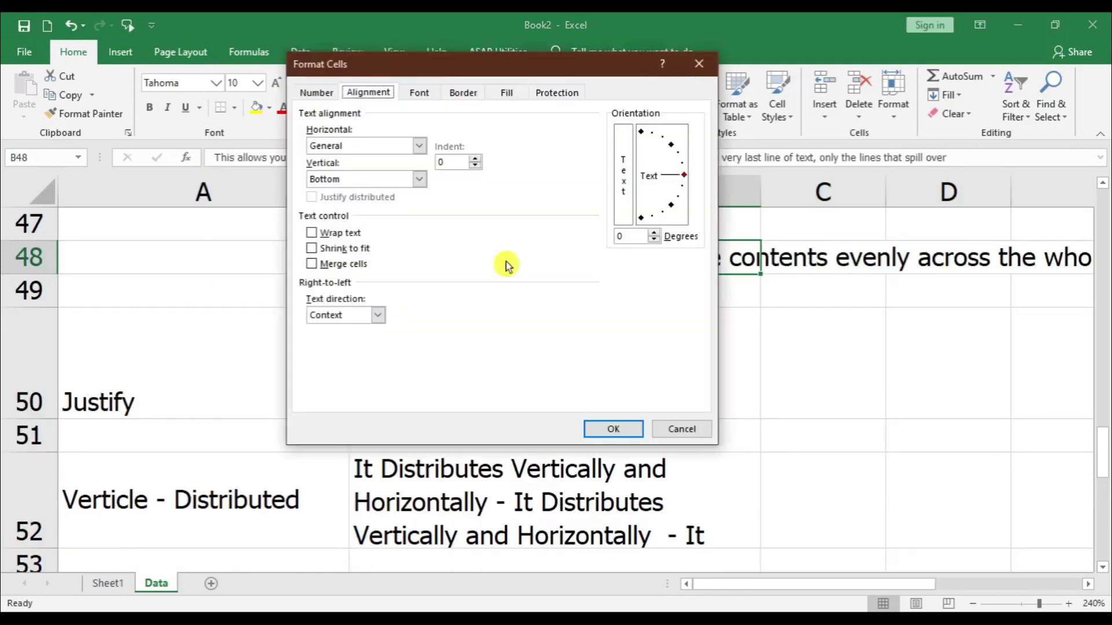
left_click(418, 145)
left_click(392, 236)
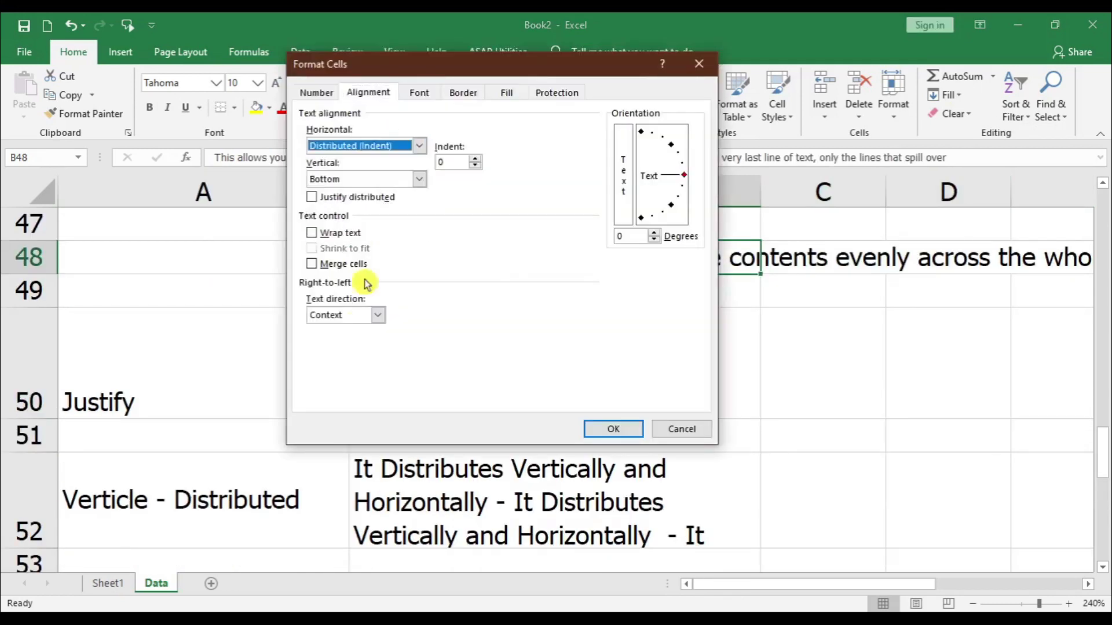
left_click(616, 428)
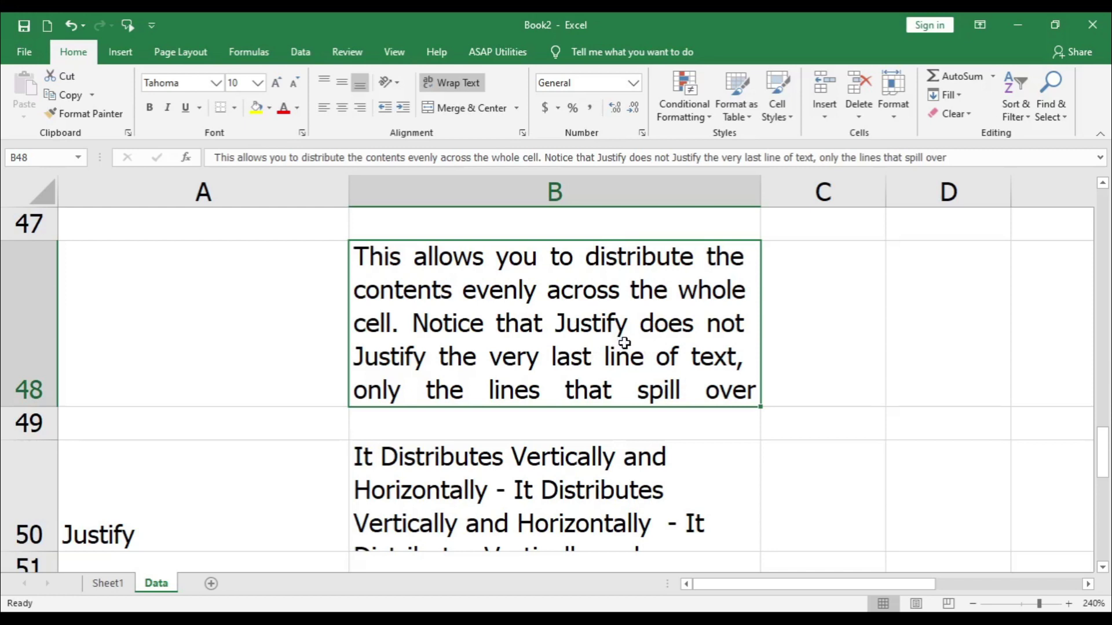
Step: Set the vertical alignment of the text in cell B50, beside the Justify label, to Justify
scroll(624, 342, "down", 1)
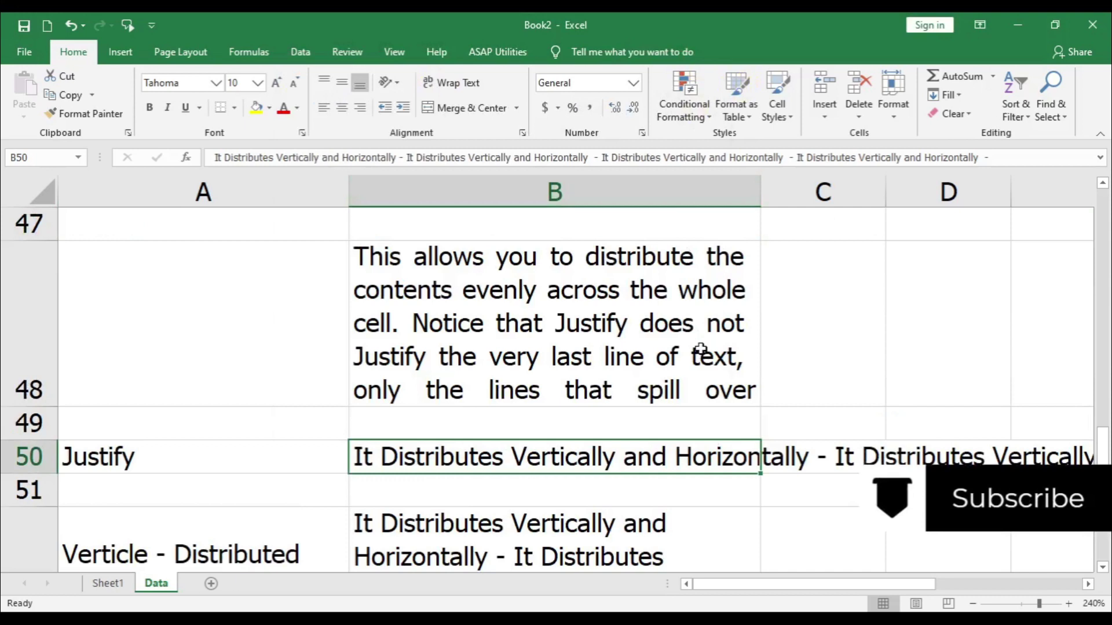
key("ctrl+1")
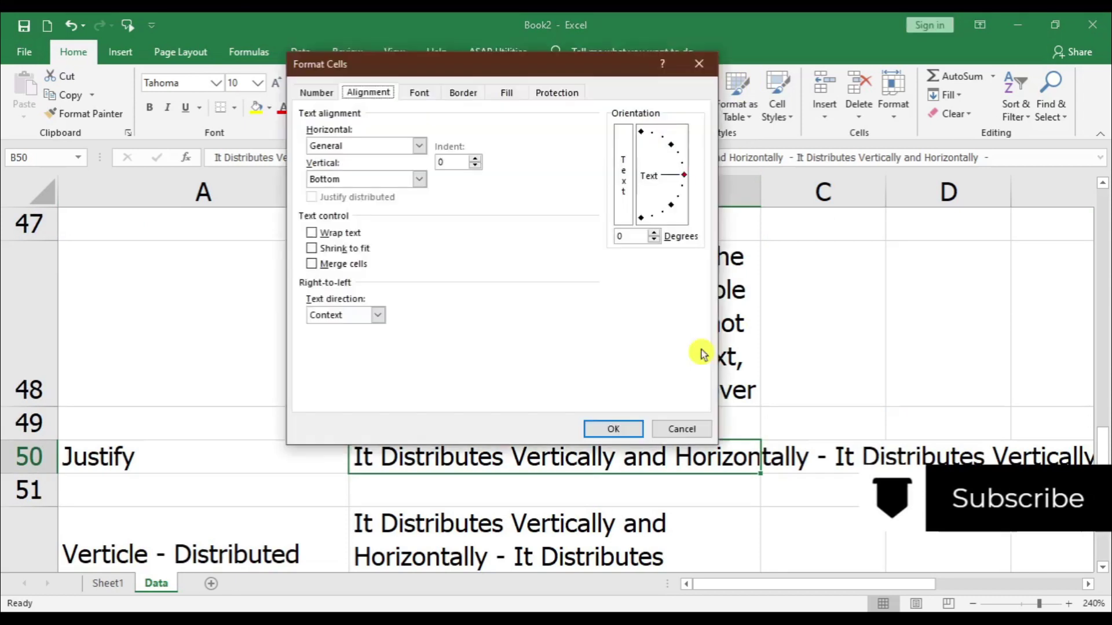
left_click(384, 179)
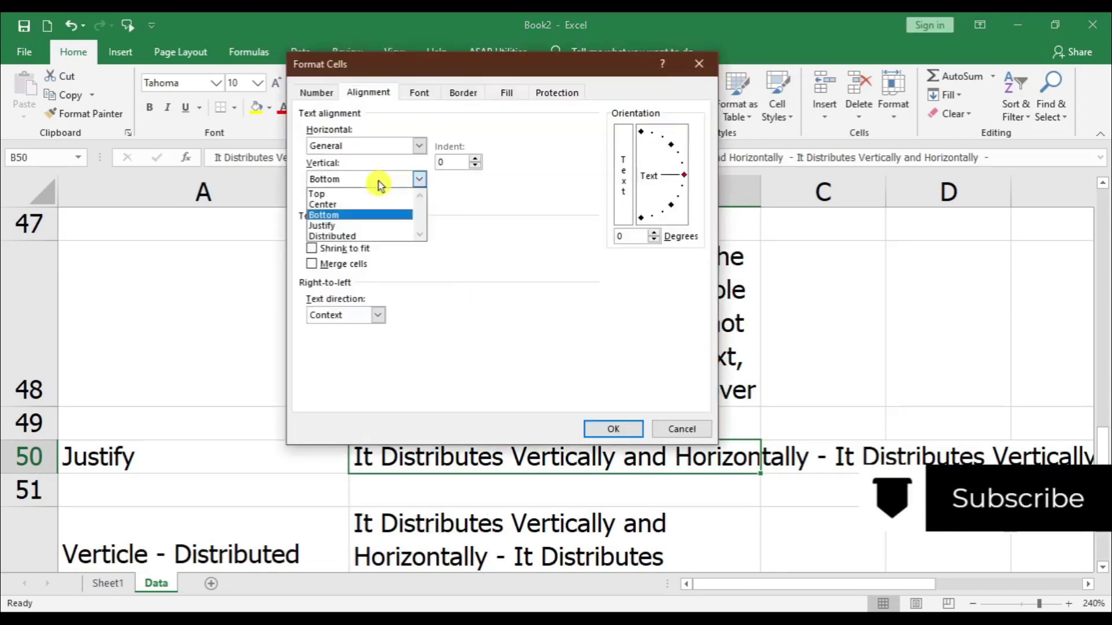
left_click(375, 226)
left_click(616, 429)
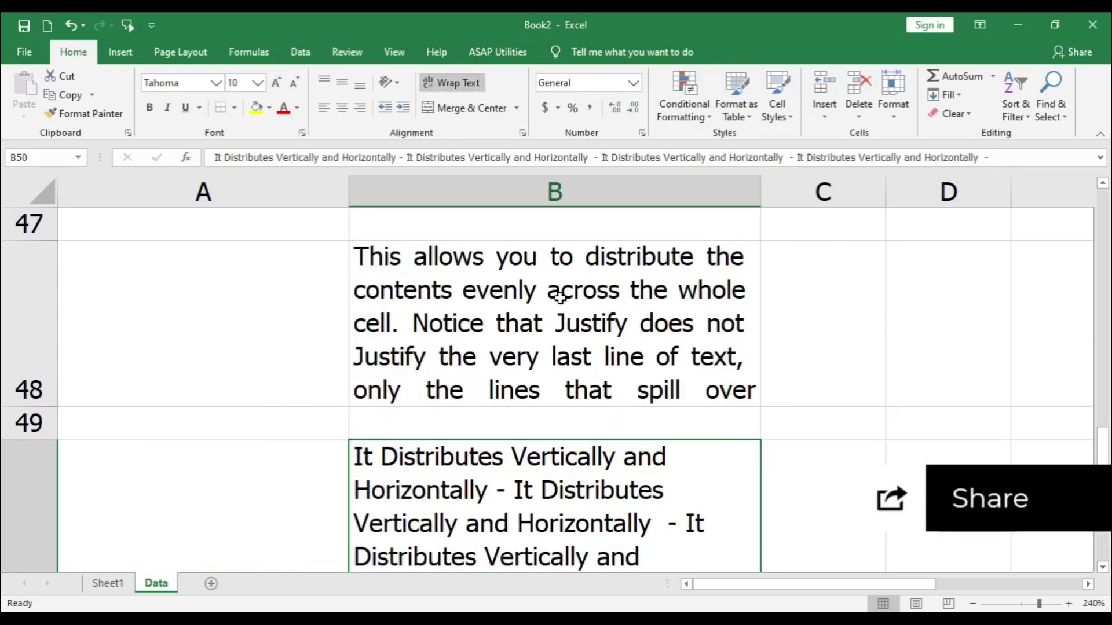
Step: Set the vertical alignment of cell B52 to Distributed and compare the Justify and Verticle - Distributed labels in A50 and A52
scroll(560, 297, "down", 1)
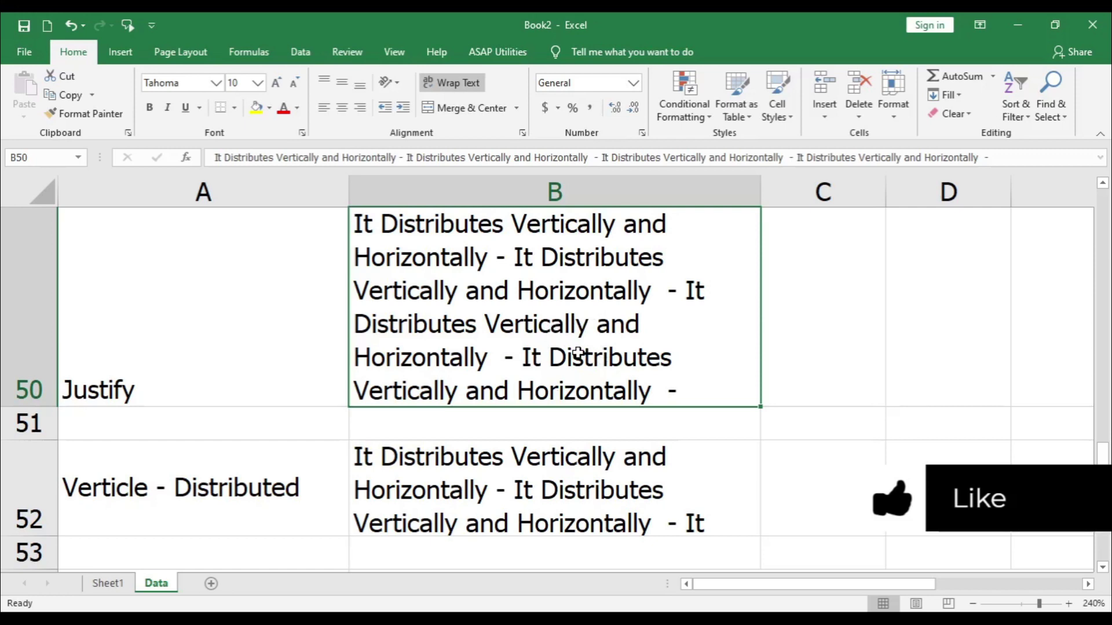
key("ctrl+1")
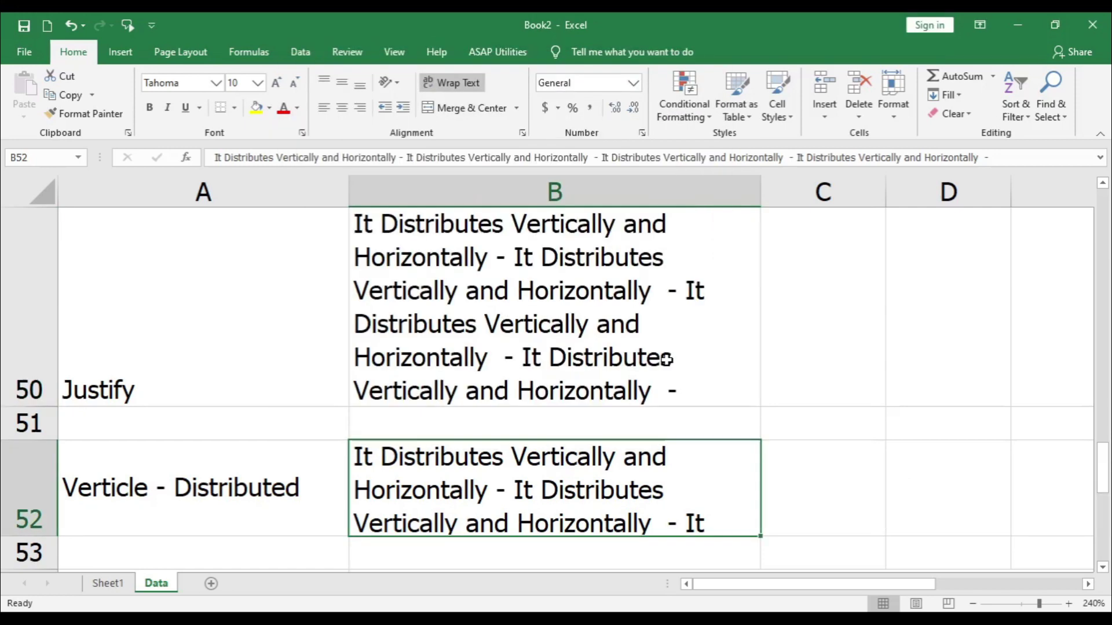
key("ctrl+1")
left_click(370, 180)
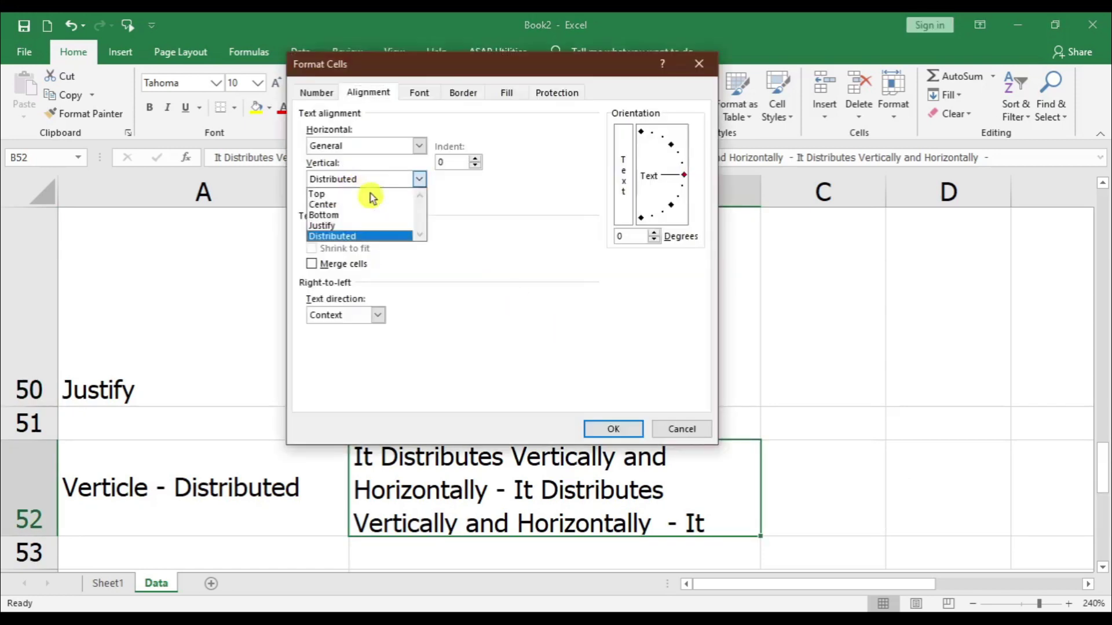
left_click(368, 236)
left_click(614, 428)
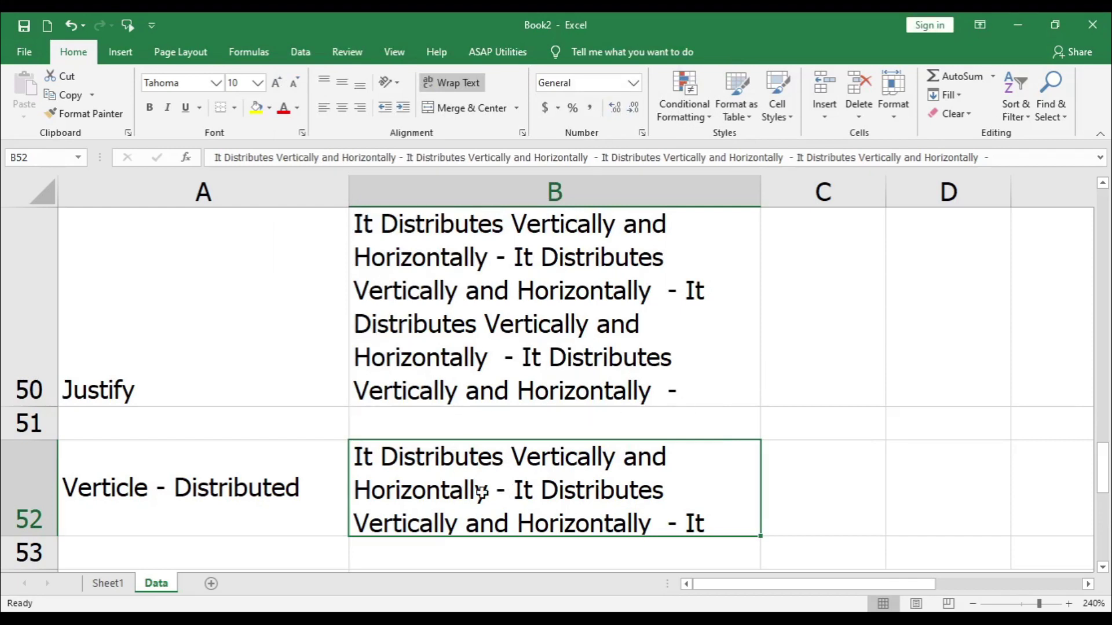
left_click(165, 360)
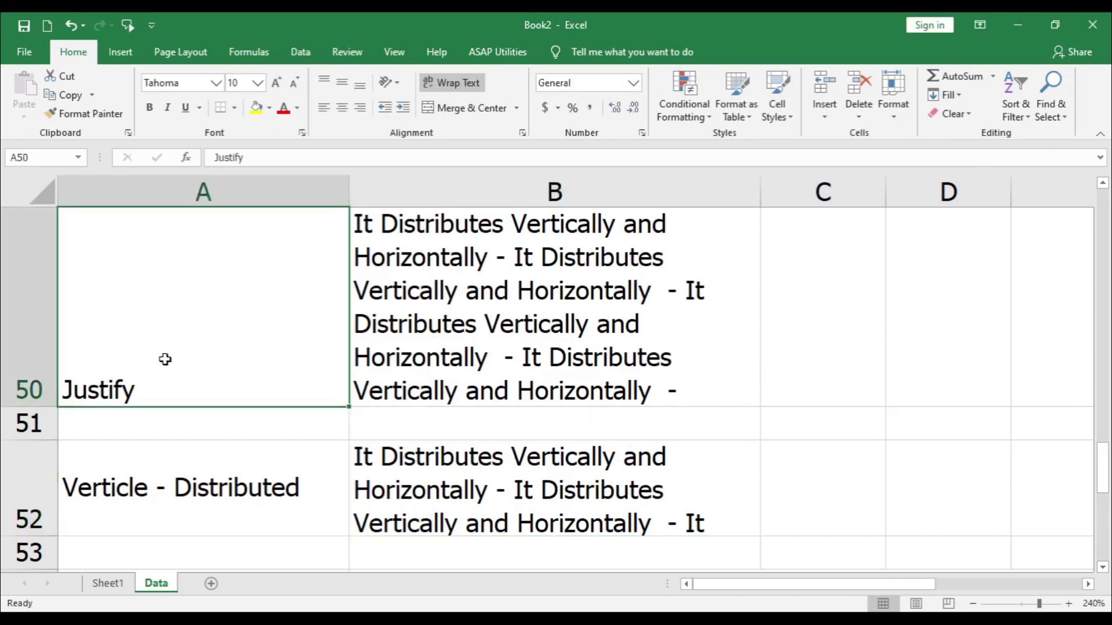
left_click(238, 479)
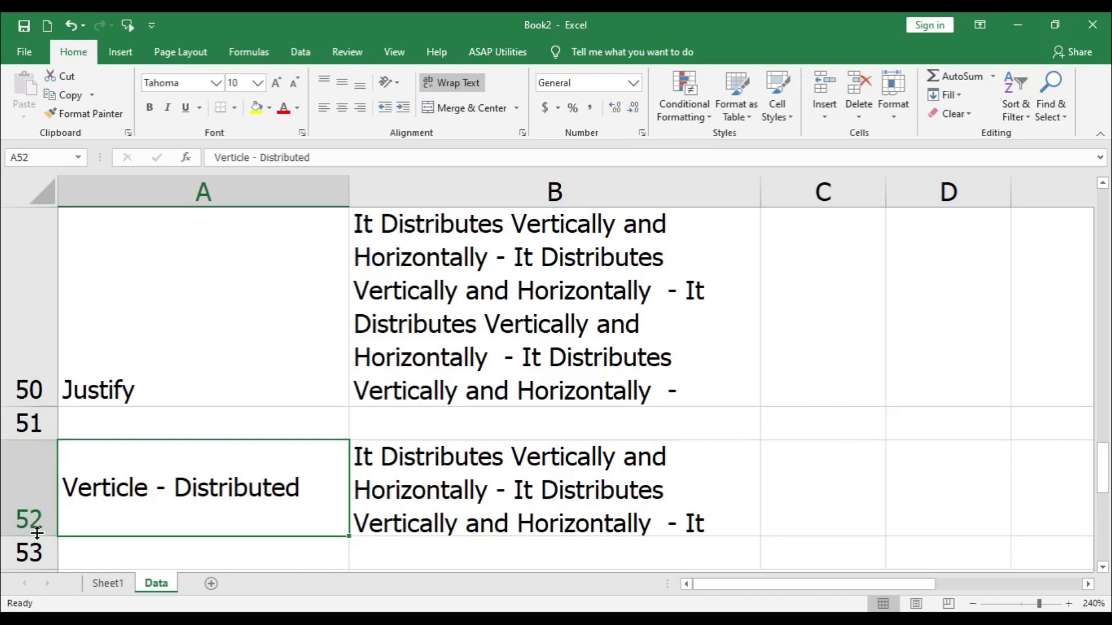
Step: Apply Shrink to fit to the overflowing text in cell B54, leaving Wrap text off
scroll(514, 283, "down", 1)
left_click(513, 265)
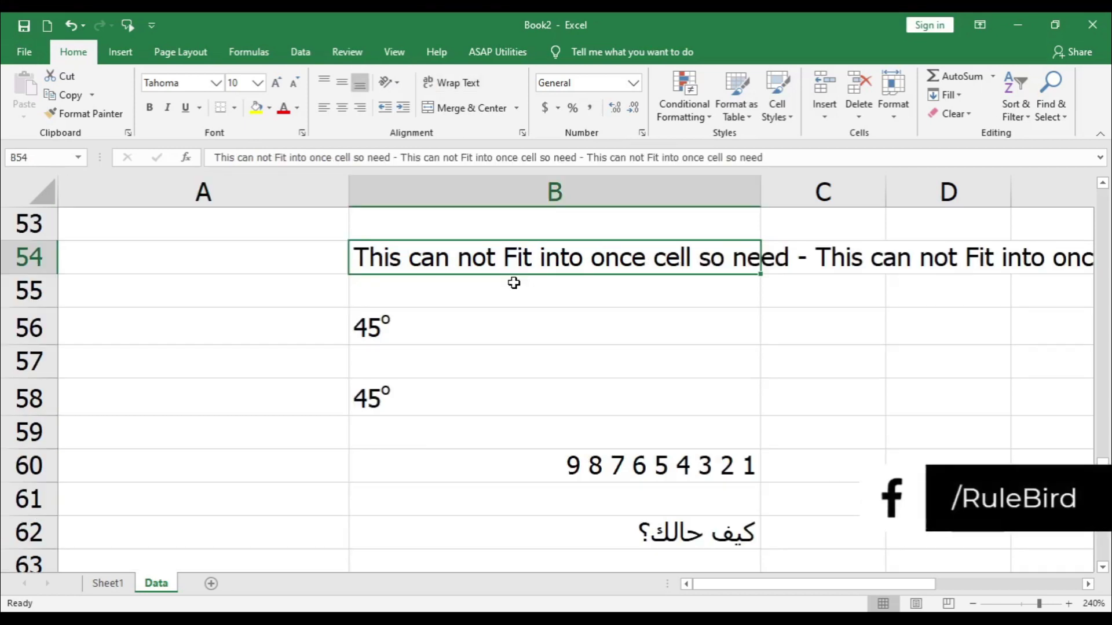
key("ctrl+1")
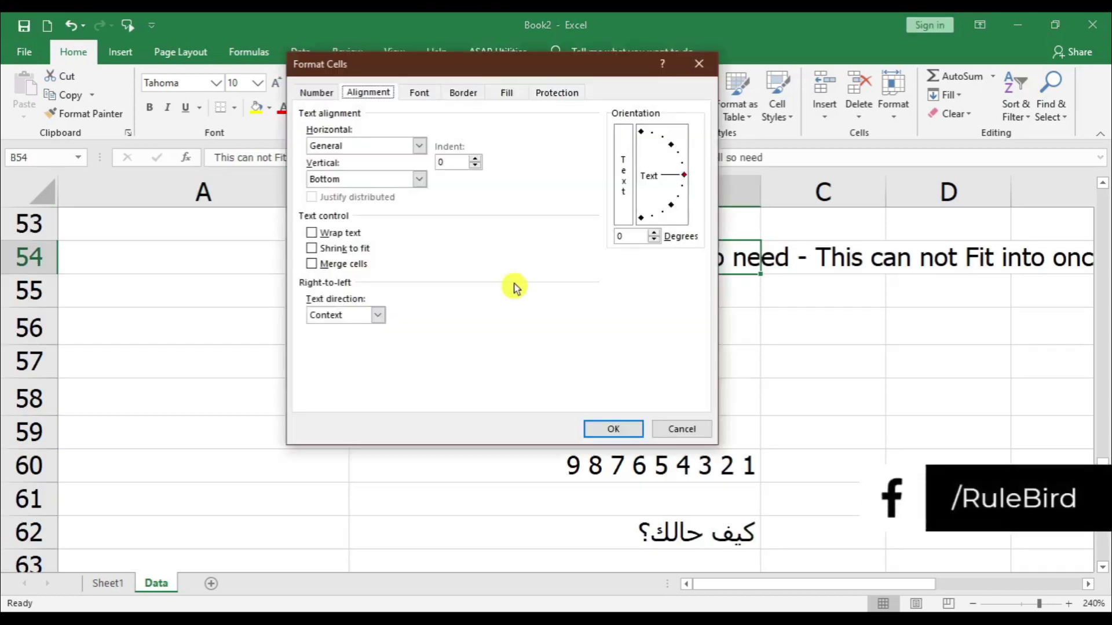
left_click(352, 233)
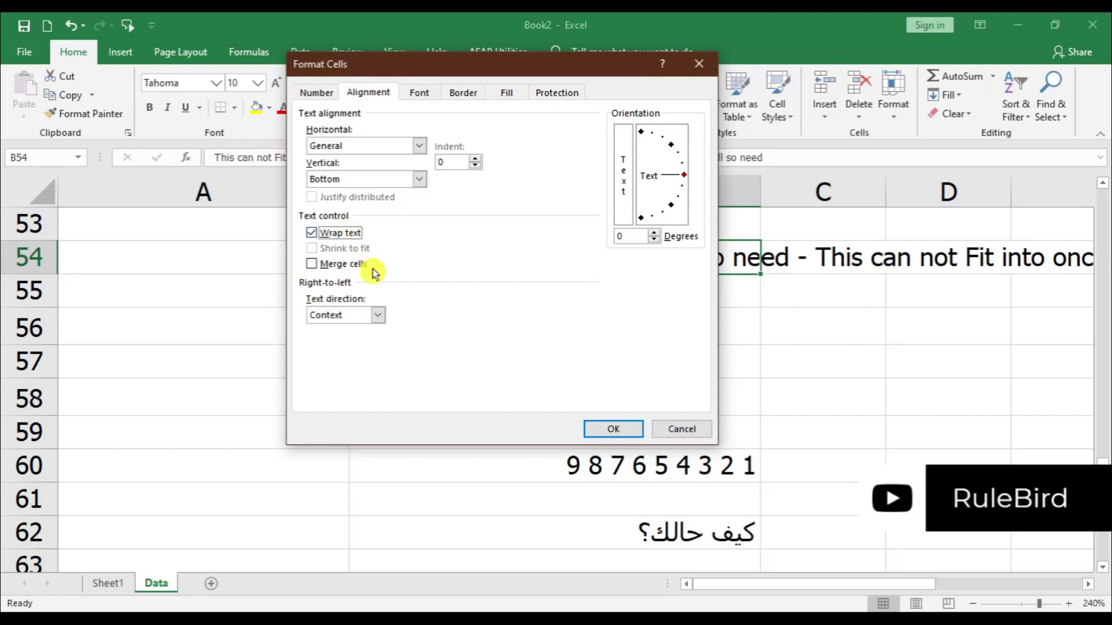
left_click(340, 233)
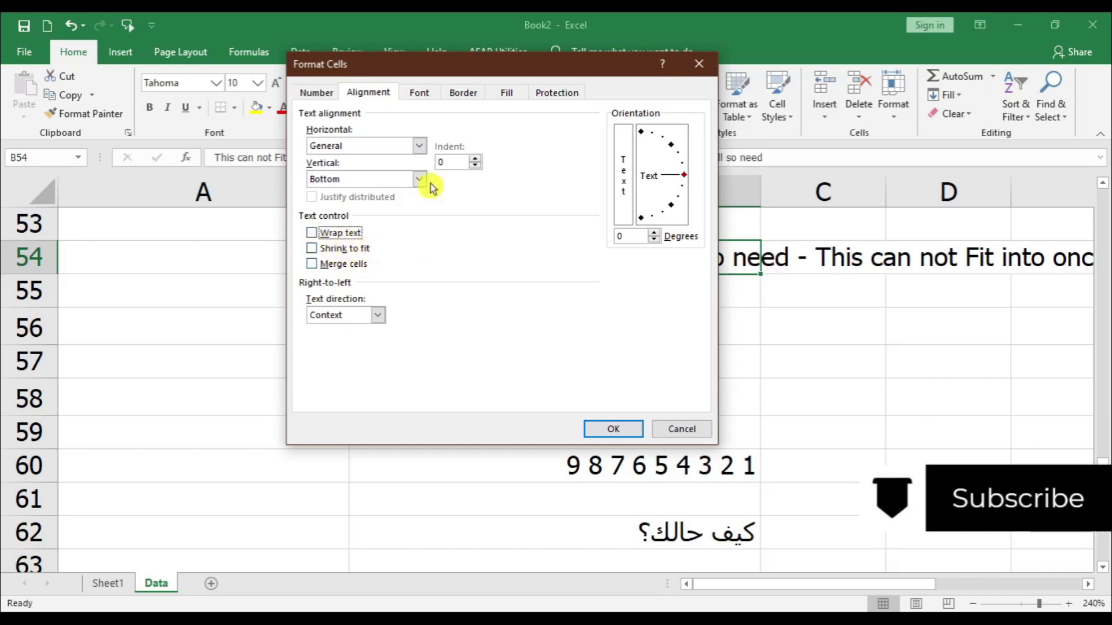
left_click_drag(425, 67, 186, 62)
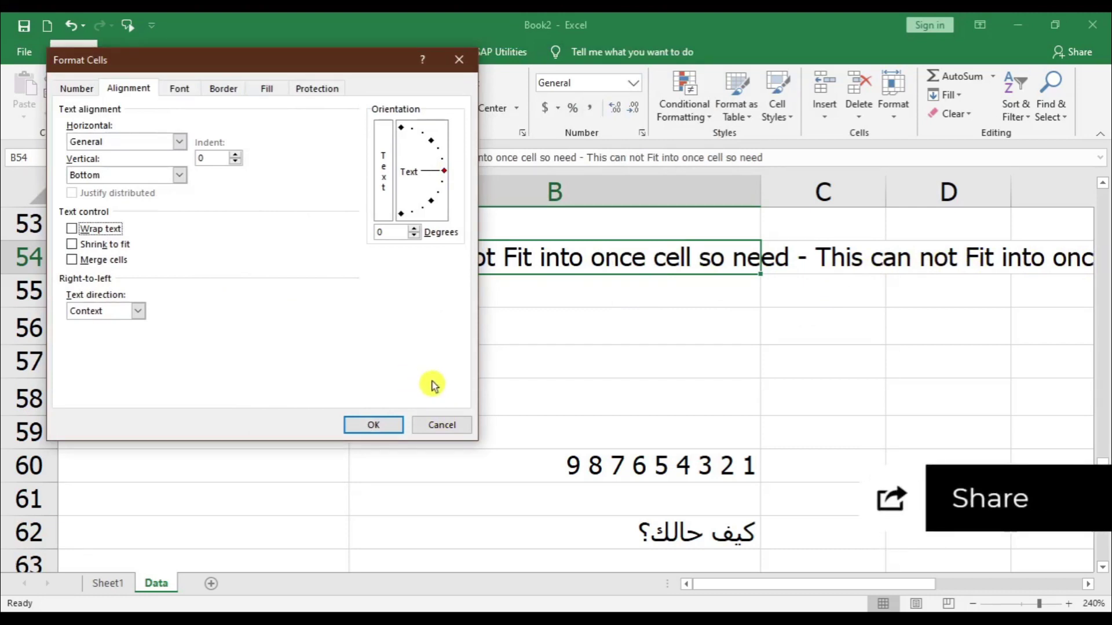
left_click(126, 247)
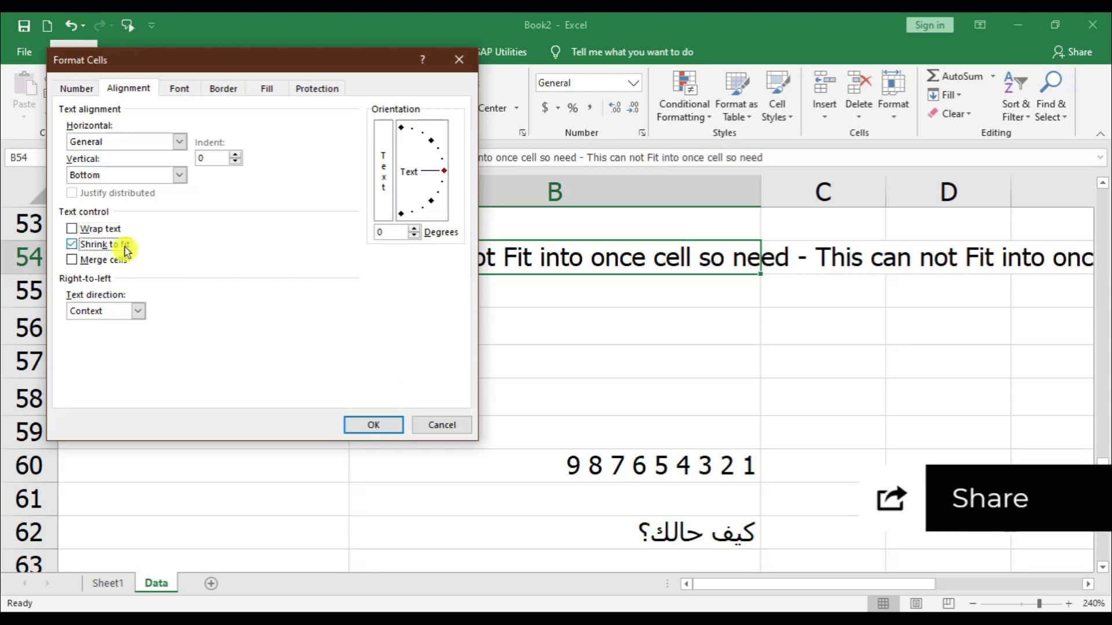
left_click(374, 424)
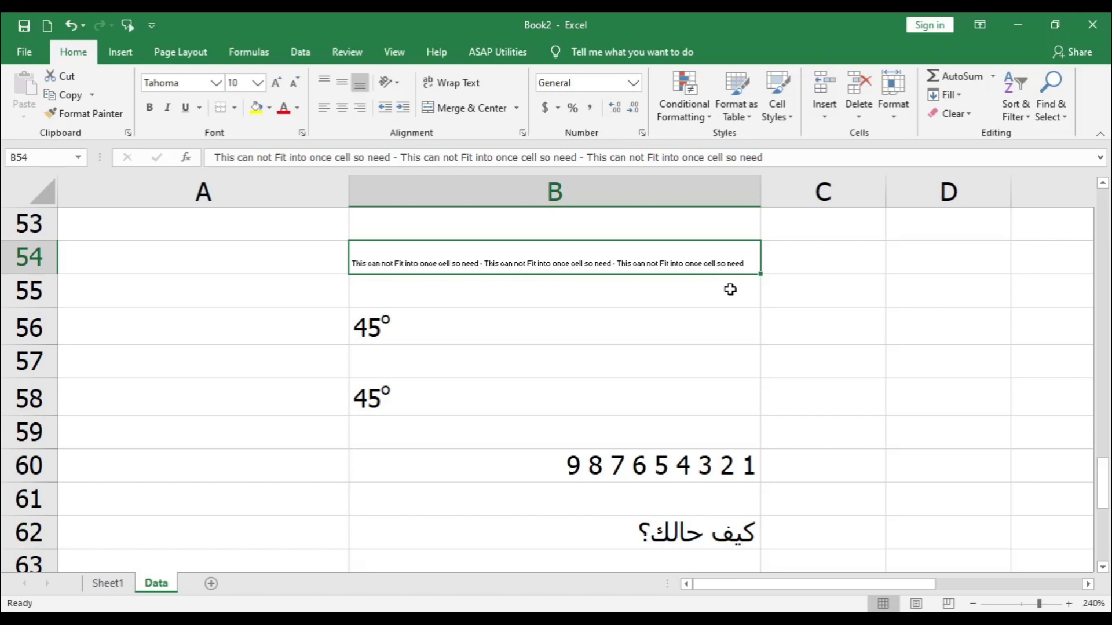
Step: Rotate the text in cell B56 to an orientation of -30 degrees
left_click(654, 329)
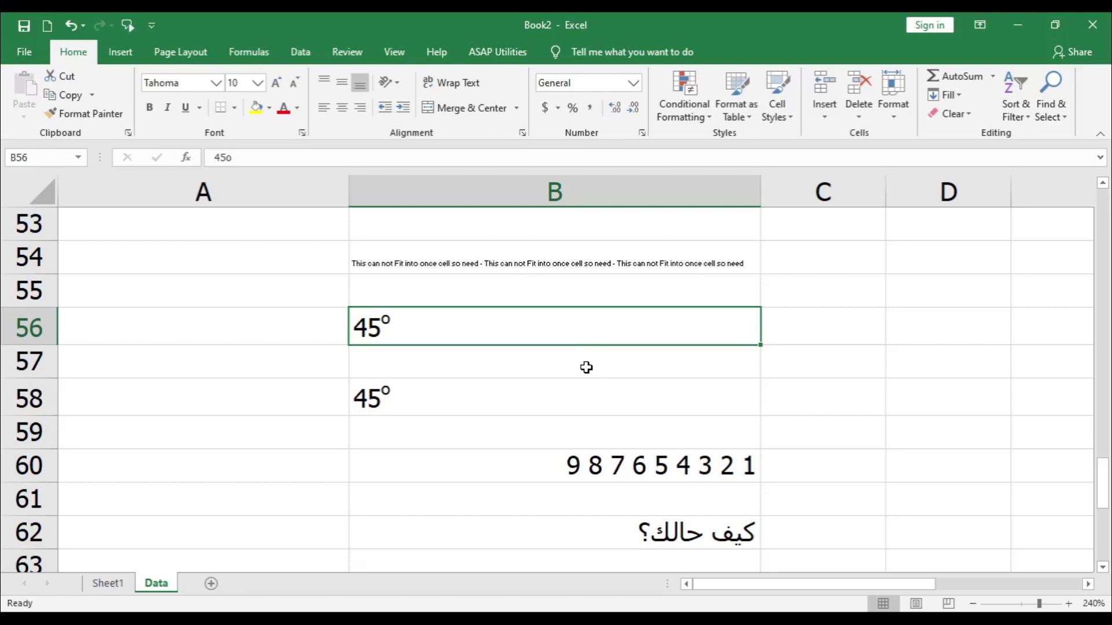
key("ctrl+1")
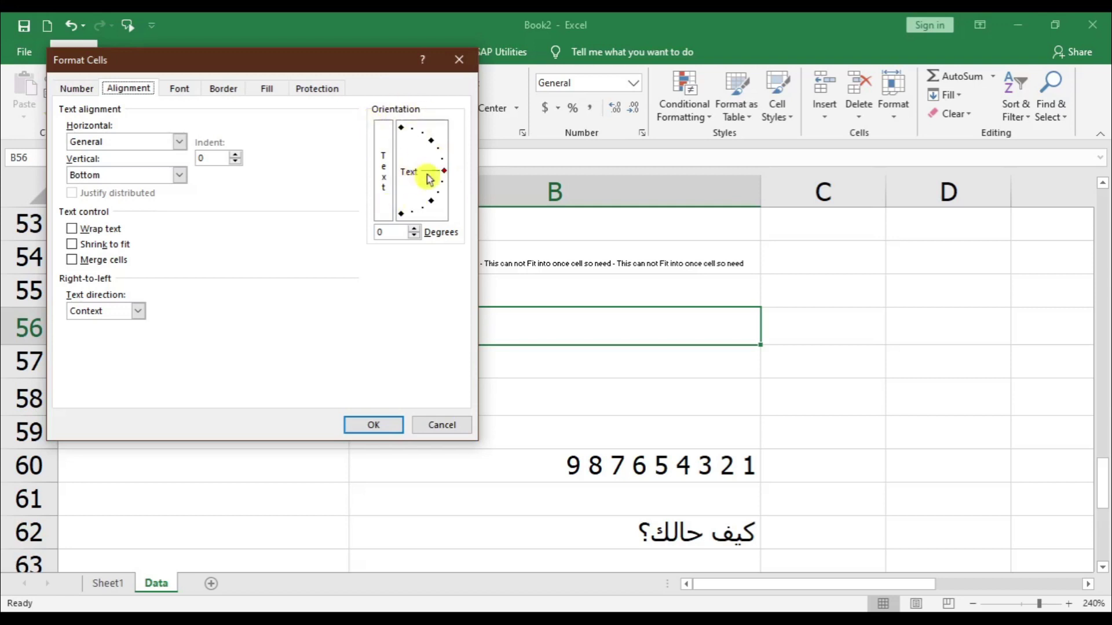
mouse_move(445, 172)
left_mouse_down()
mouse_move(416, 132)
mouse_move(421, 120)
mouse_move(414, 131)
mouse_move(435, 192)
left_mouse_up()
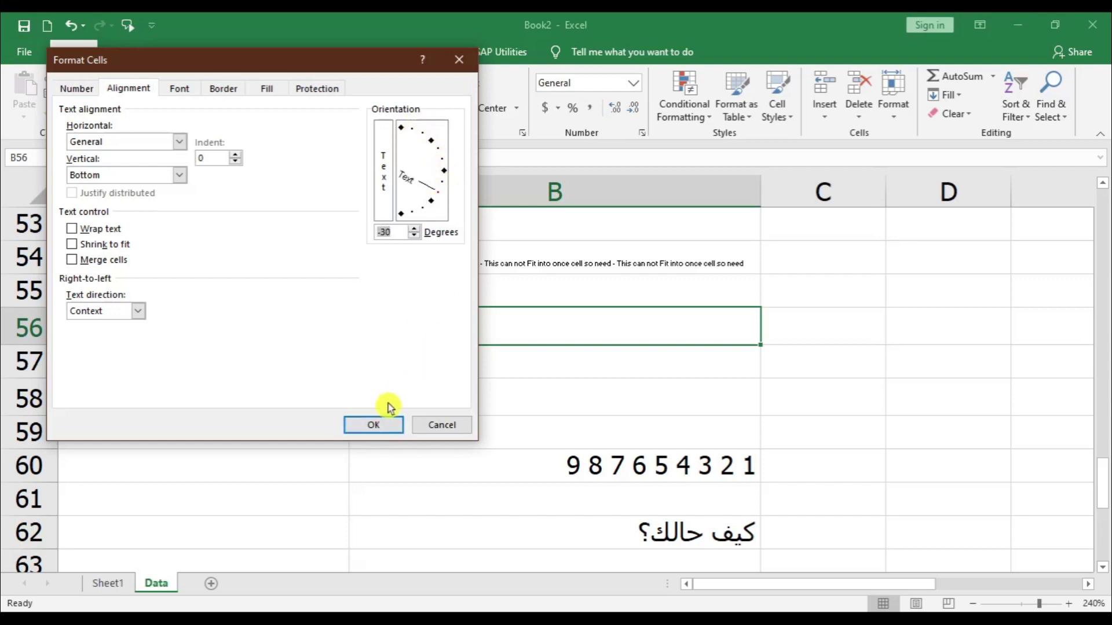
left_click(377, 423)
Step: Tilt the text in cell B58 diagonally upward by changing its orientation angle
left_click(436, 424)
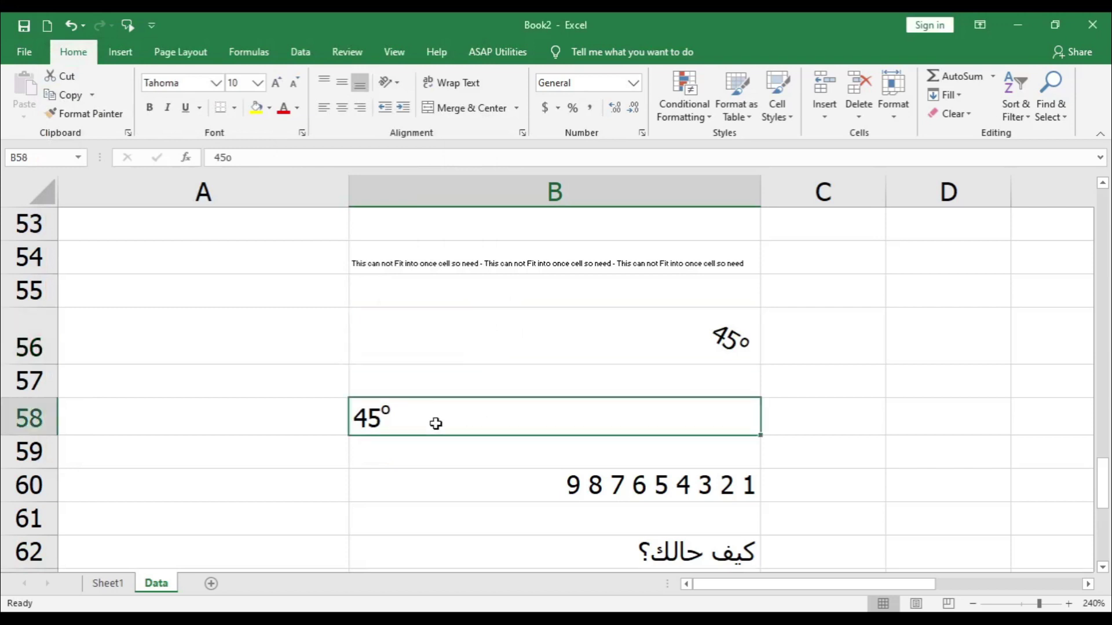
key("ctrl+1")
mouse_move(434, 218)
left_mouse_down()
mouse_move(442, 164)
mouse_move(439, 174)
mouse_move(427, 143)
left_mouse_up()
left_click(371, 424)
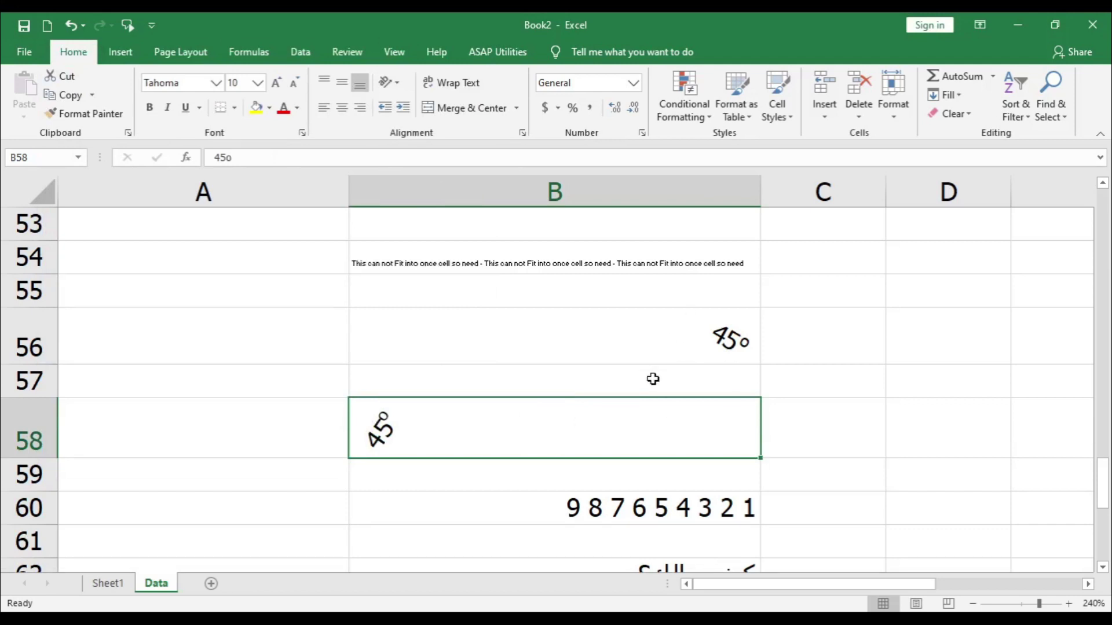
Step: Set the text direction of the digit sequence in cell B60 to Left-to-Right and check the cell's content without editing it
left_click(581, 500)
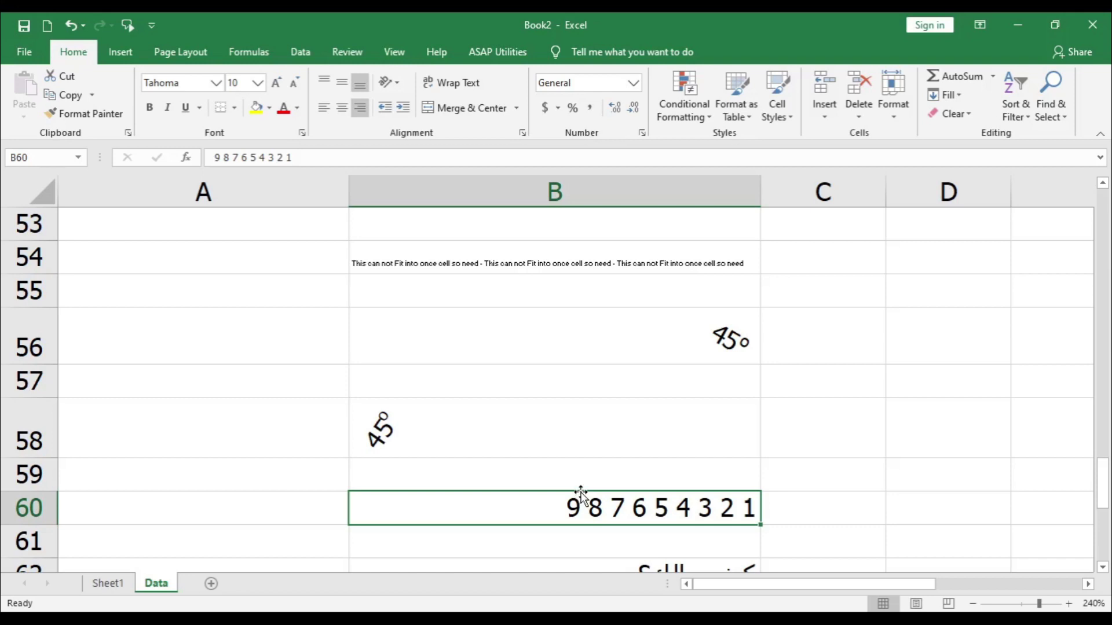
scroll(580, 492, "down", 1)
key("ctrl+1")
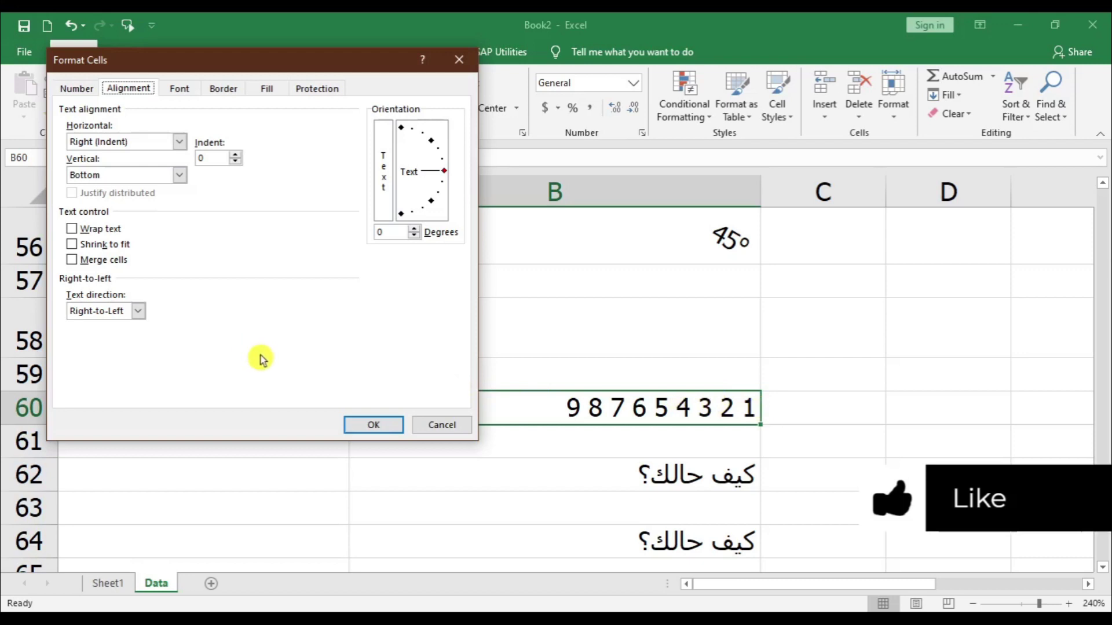
left_click(122, 313)
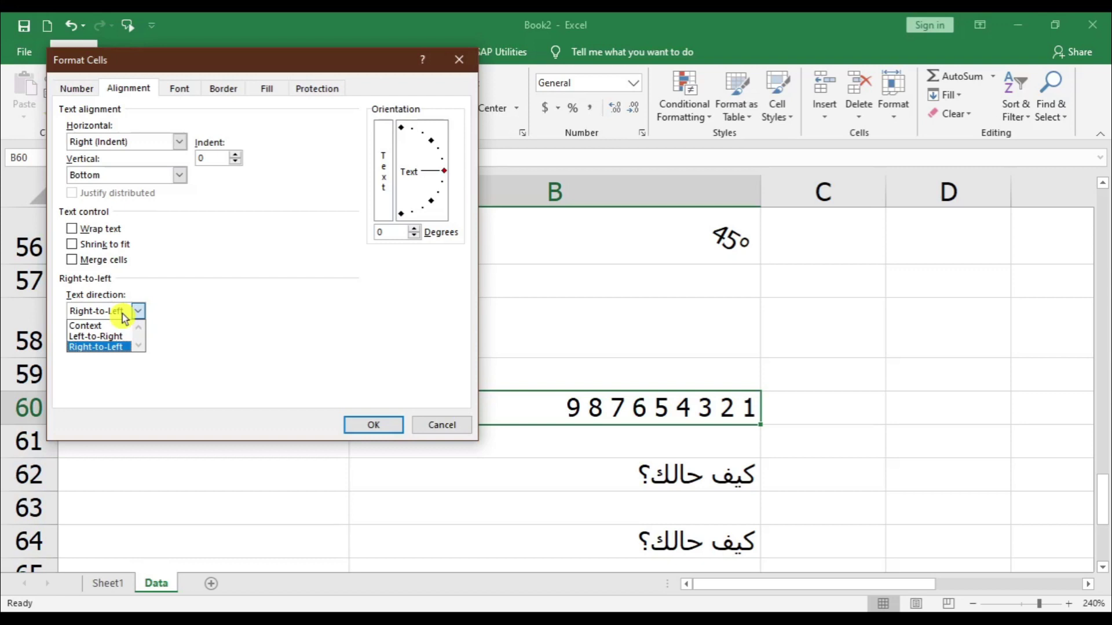
left_click(110, 336)
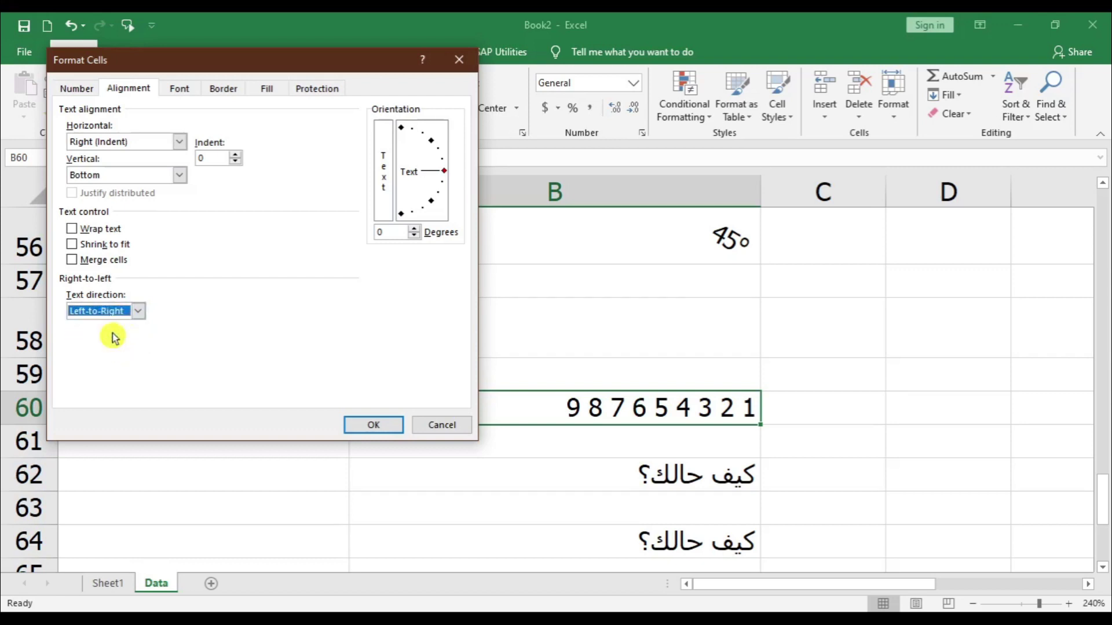
left_click(373, 426)
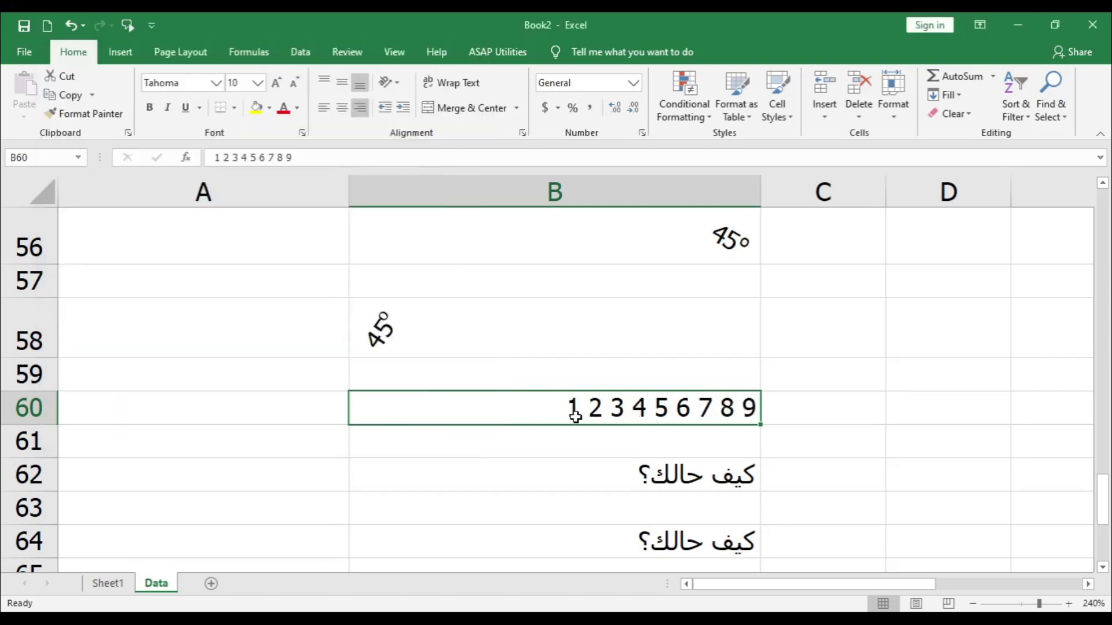
left_click(334, 159)
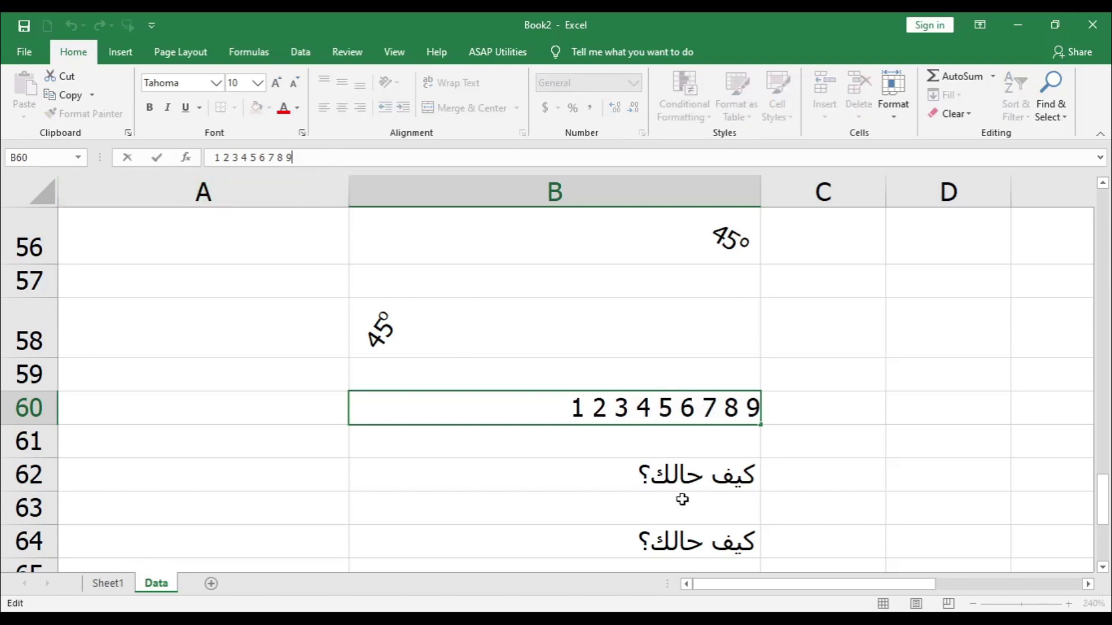
key("Escape")
Step: Set the text direction of cell B60 back to Right-to-Left
key("ctrl+1")
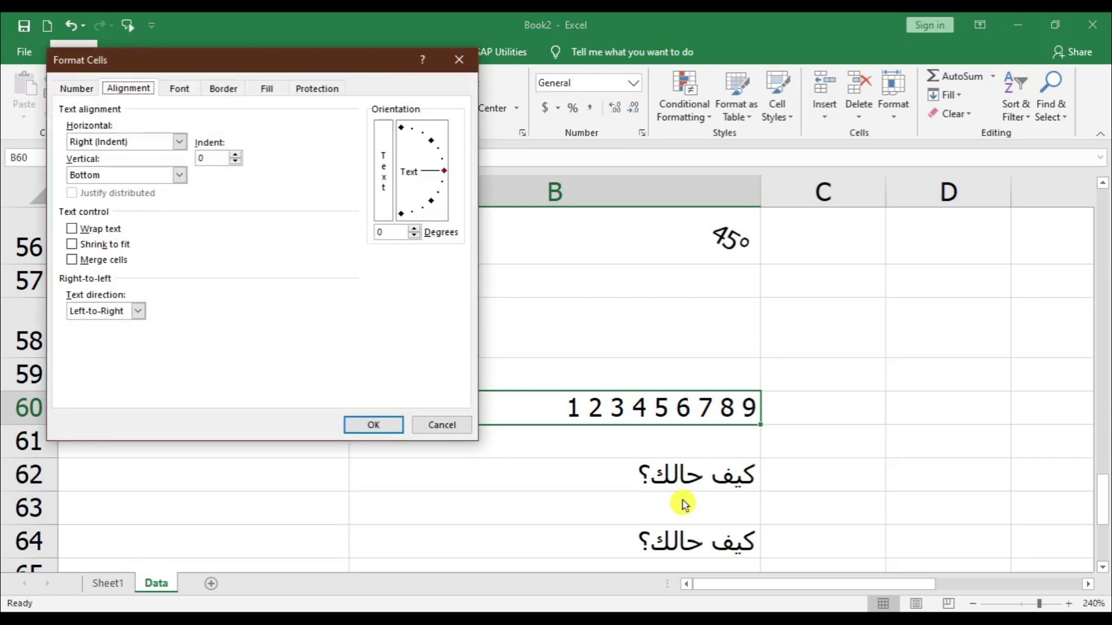
left_click(138, 311)
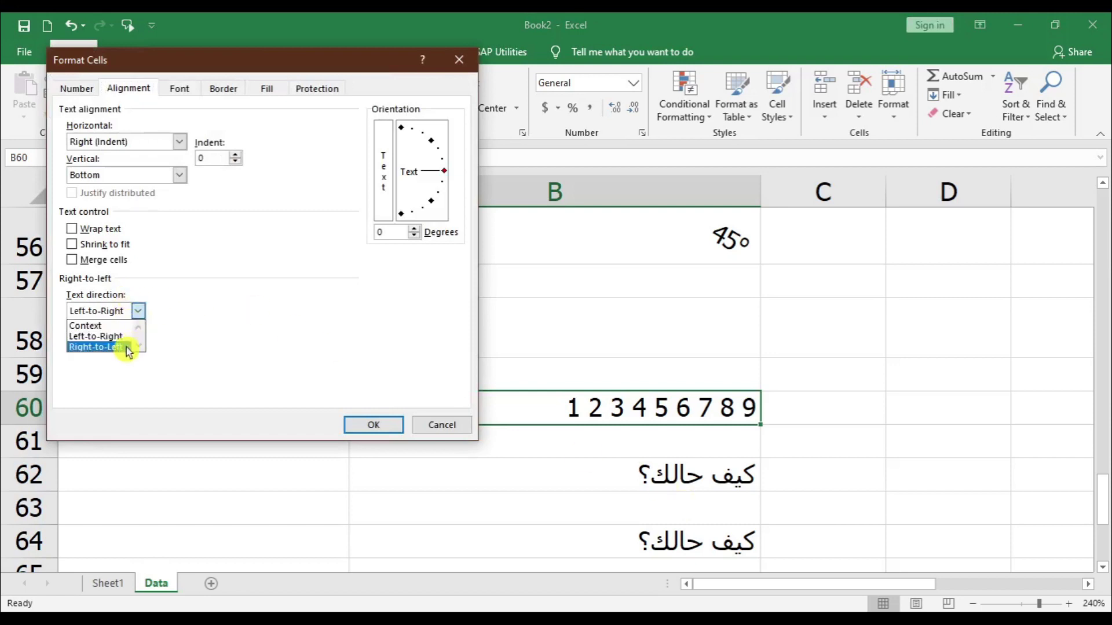
left_click(125, 345)
left_click(355, 425)
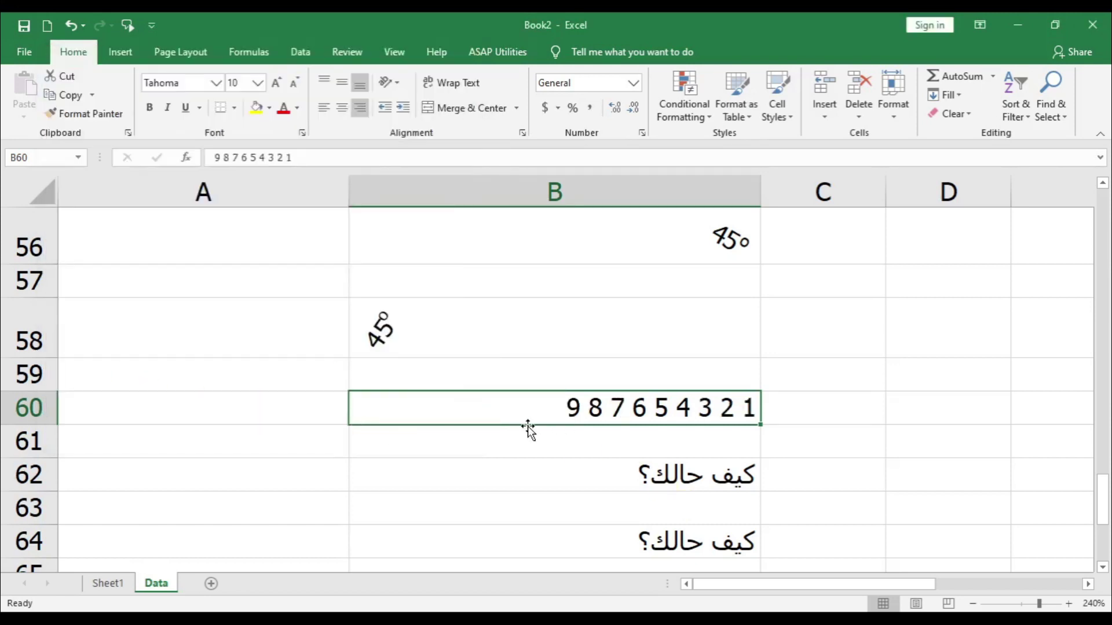
Step: Add a 0 before the 9 at the start of the digit sequence in cell B60
double_click(641, 416)
key("Home")
type("0")
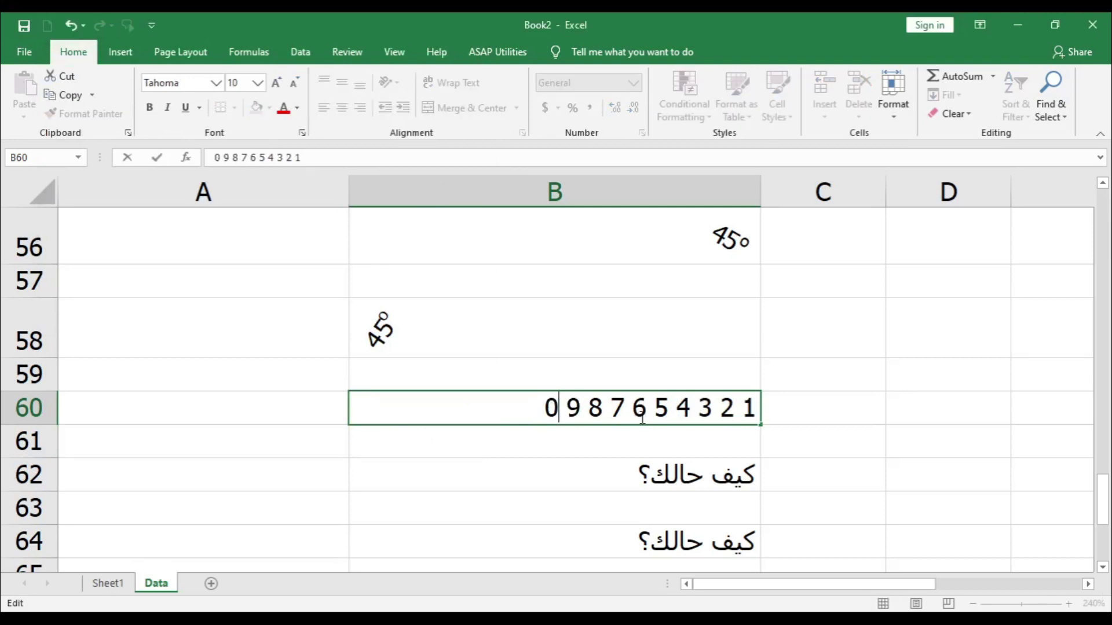
key("Return")
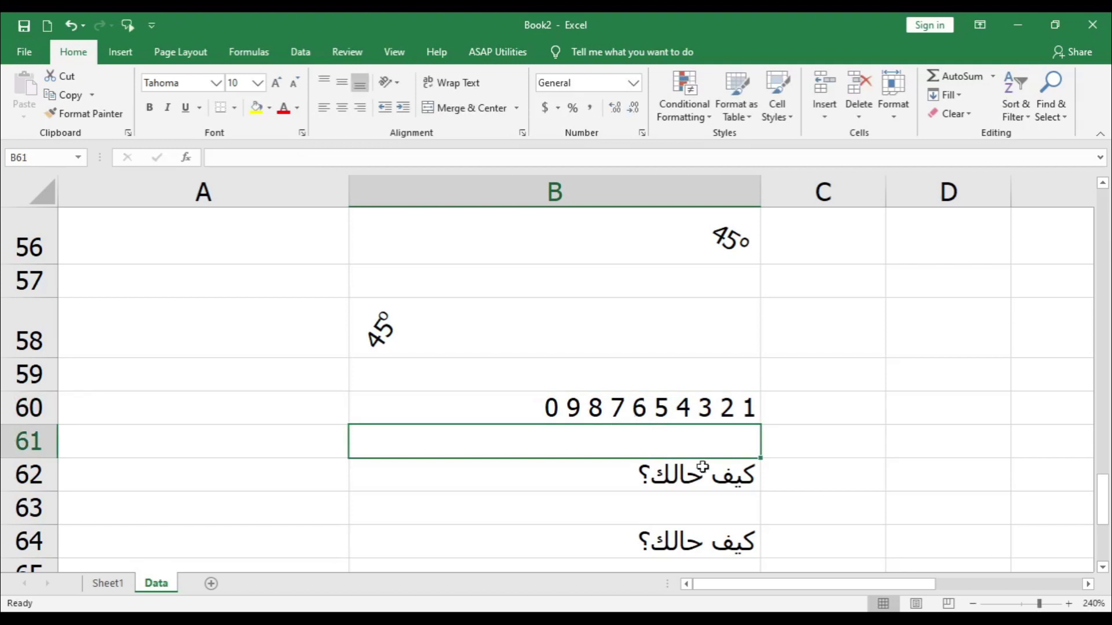
Step: Insert blank space before the Arabic text in cell B62 to shift it away from the cell's right edge
left_click(684, 482)
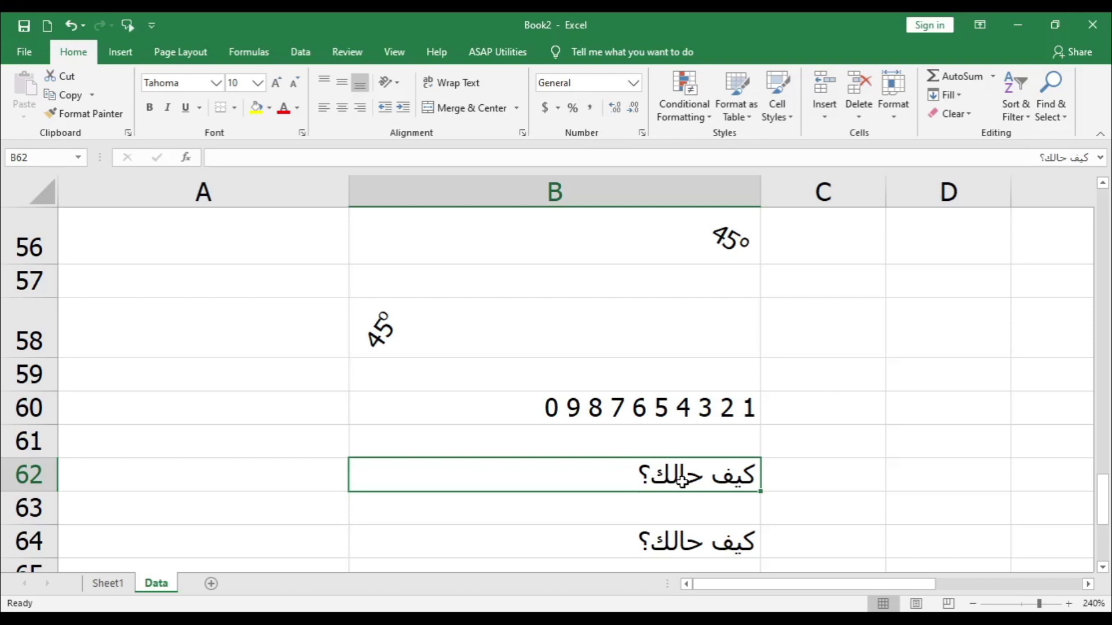
key("F2")
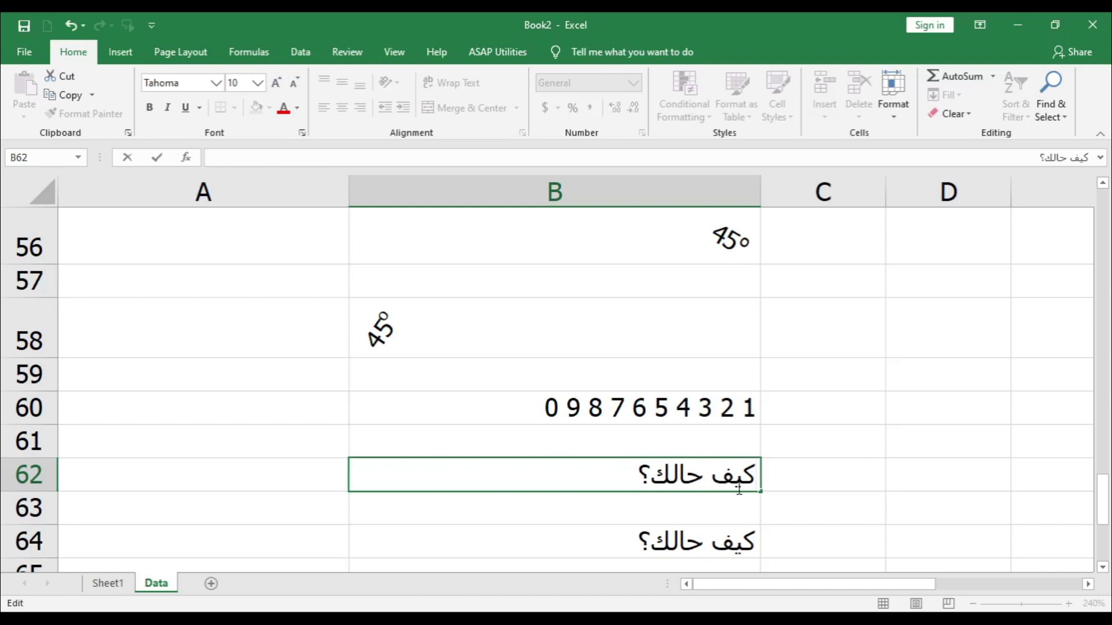
Step: Set the text direction of the Arabic text in cell B64 to Right-to-Left and open the cell's content for editing
left_click(682, 541)
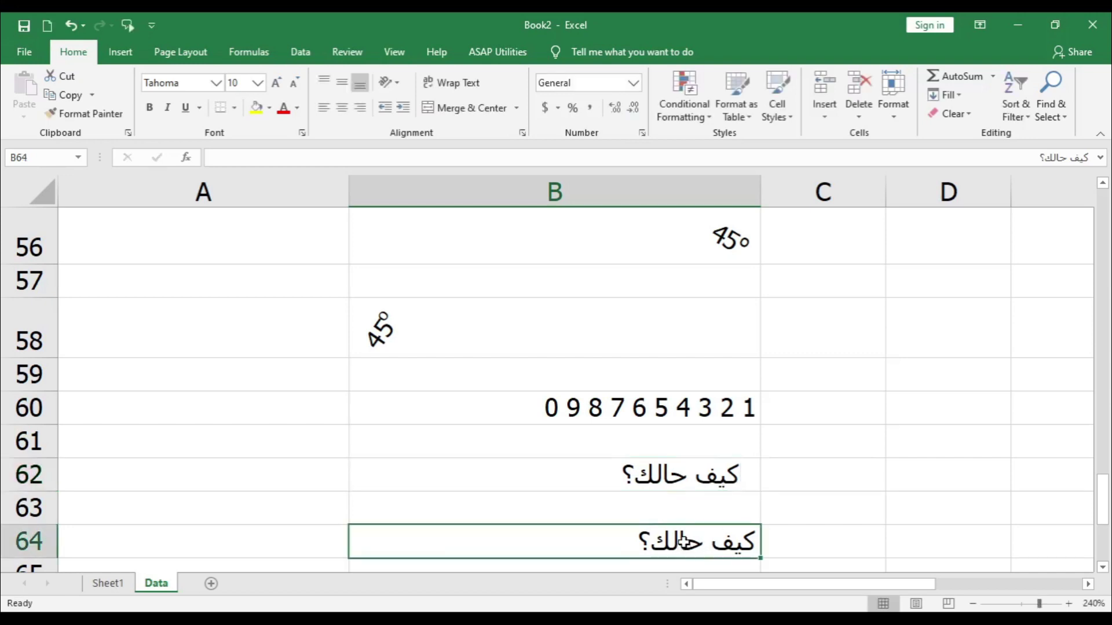
key("ctrl+1")
left_click(119, 312)
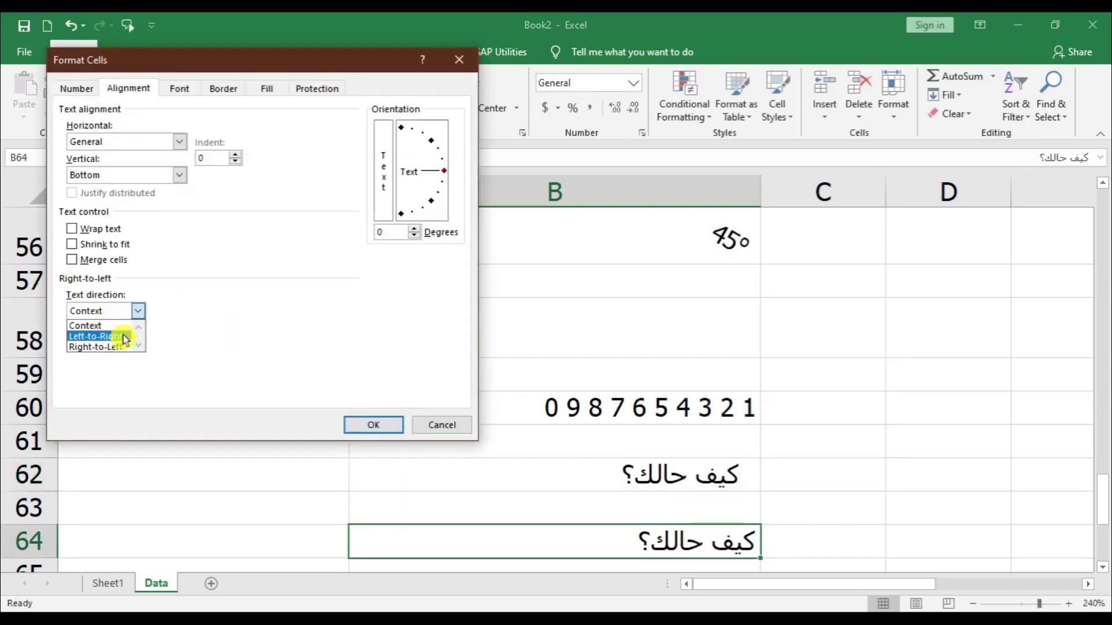
left_click(116, 347)
left_click(372, 425)
key("F2")
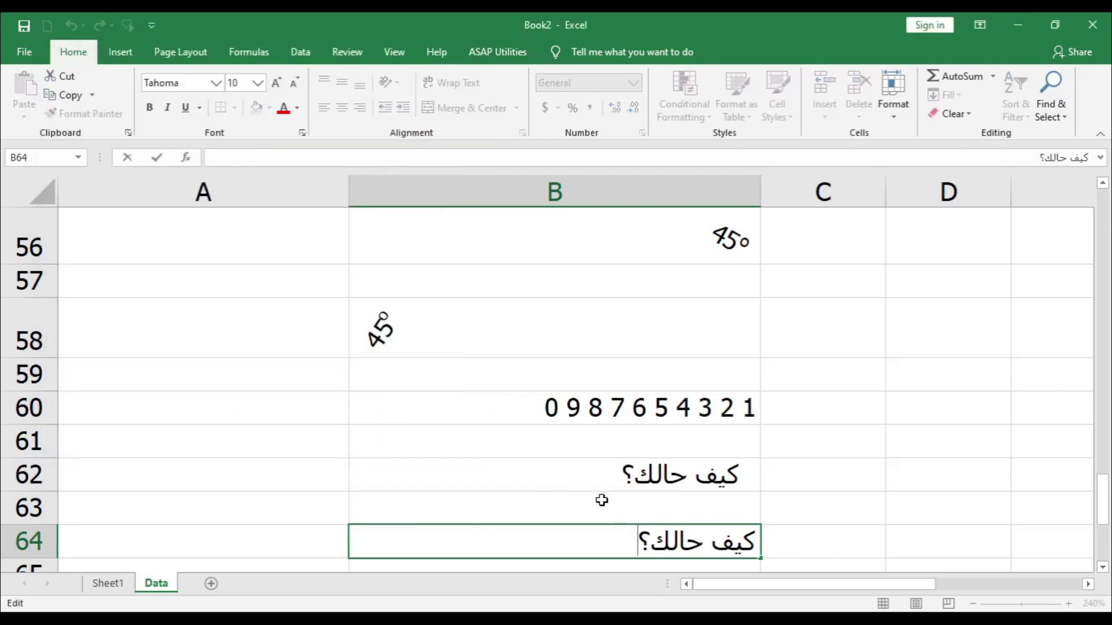